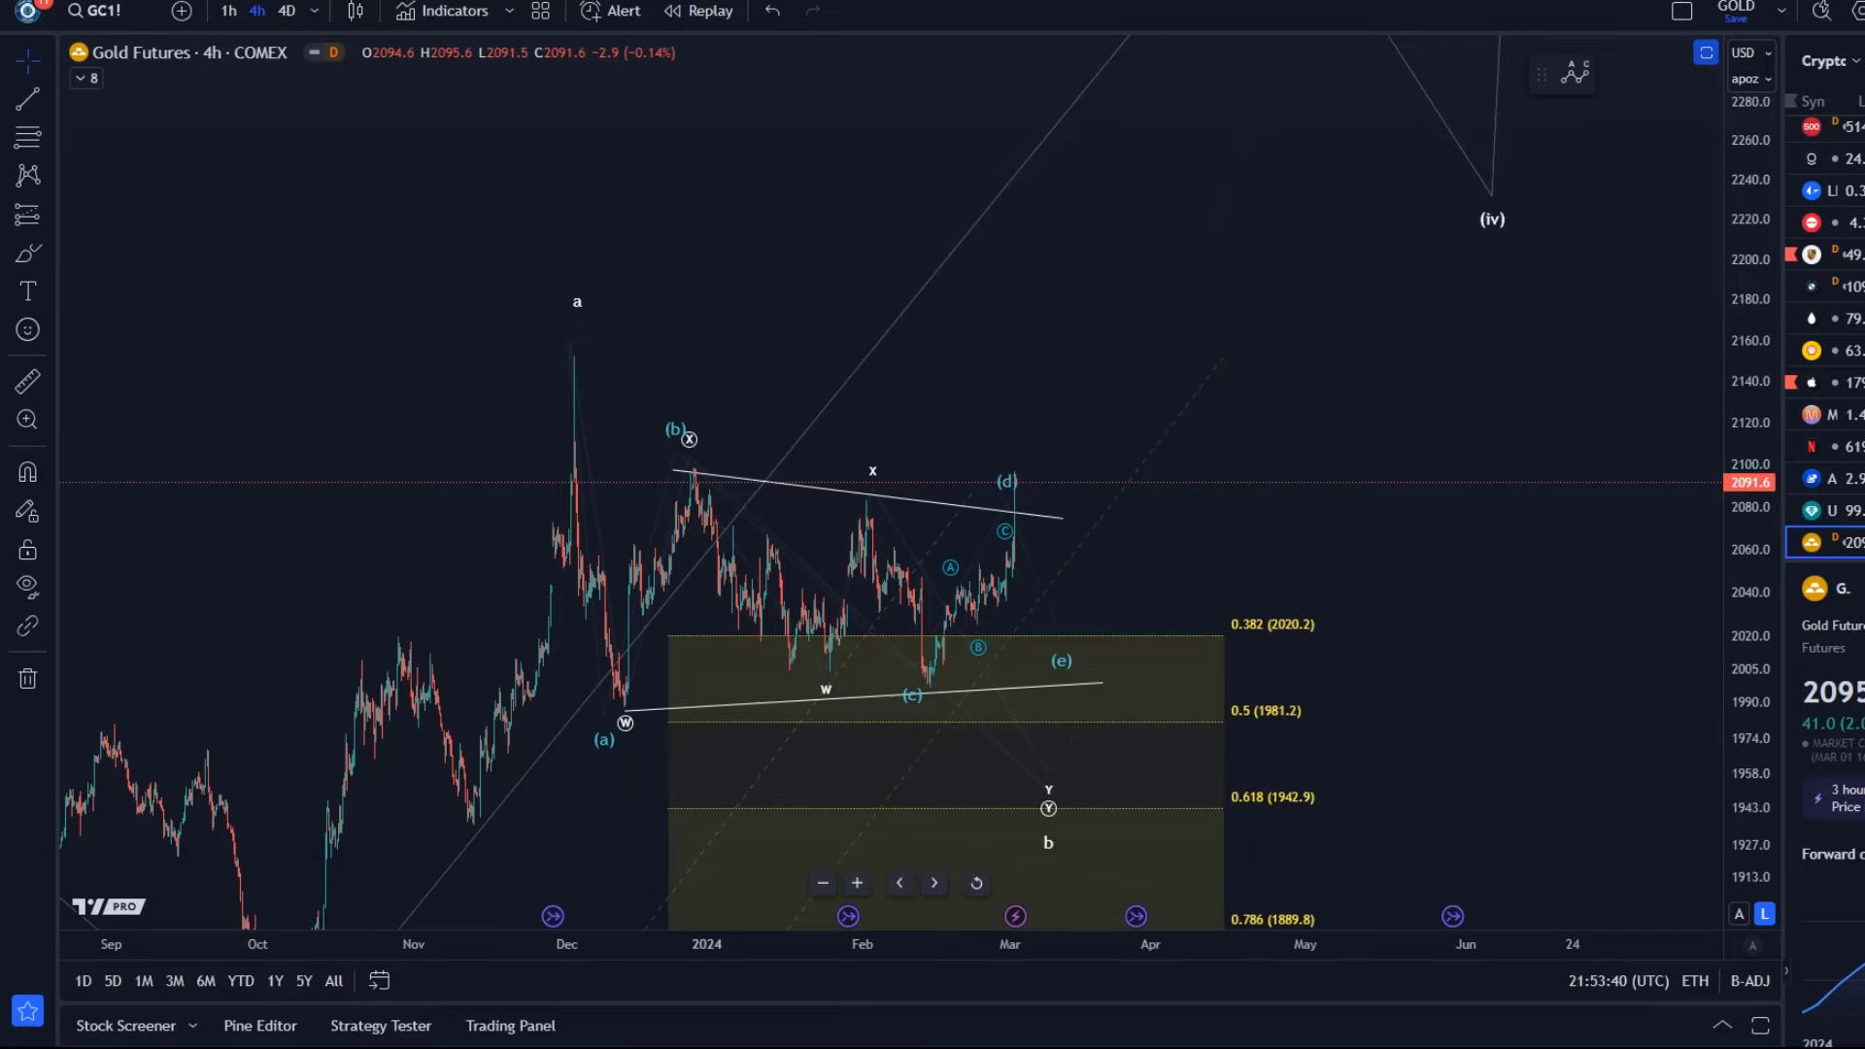
Step: Examine the Gold Futures wave structure from the (ii) low through the a-b-c count to the (iii) target, including the yellow retracement zone
scroll(1007, 741, "down", 5)
left_click_drag(1765, 416, 1762, 782)
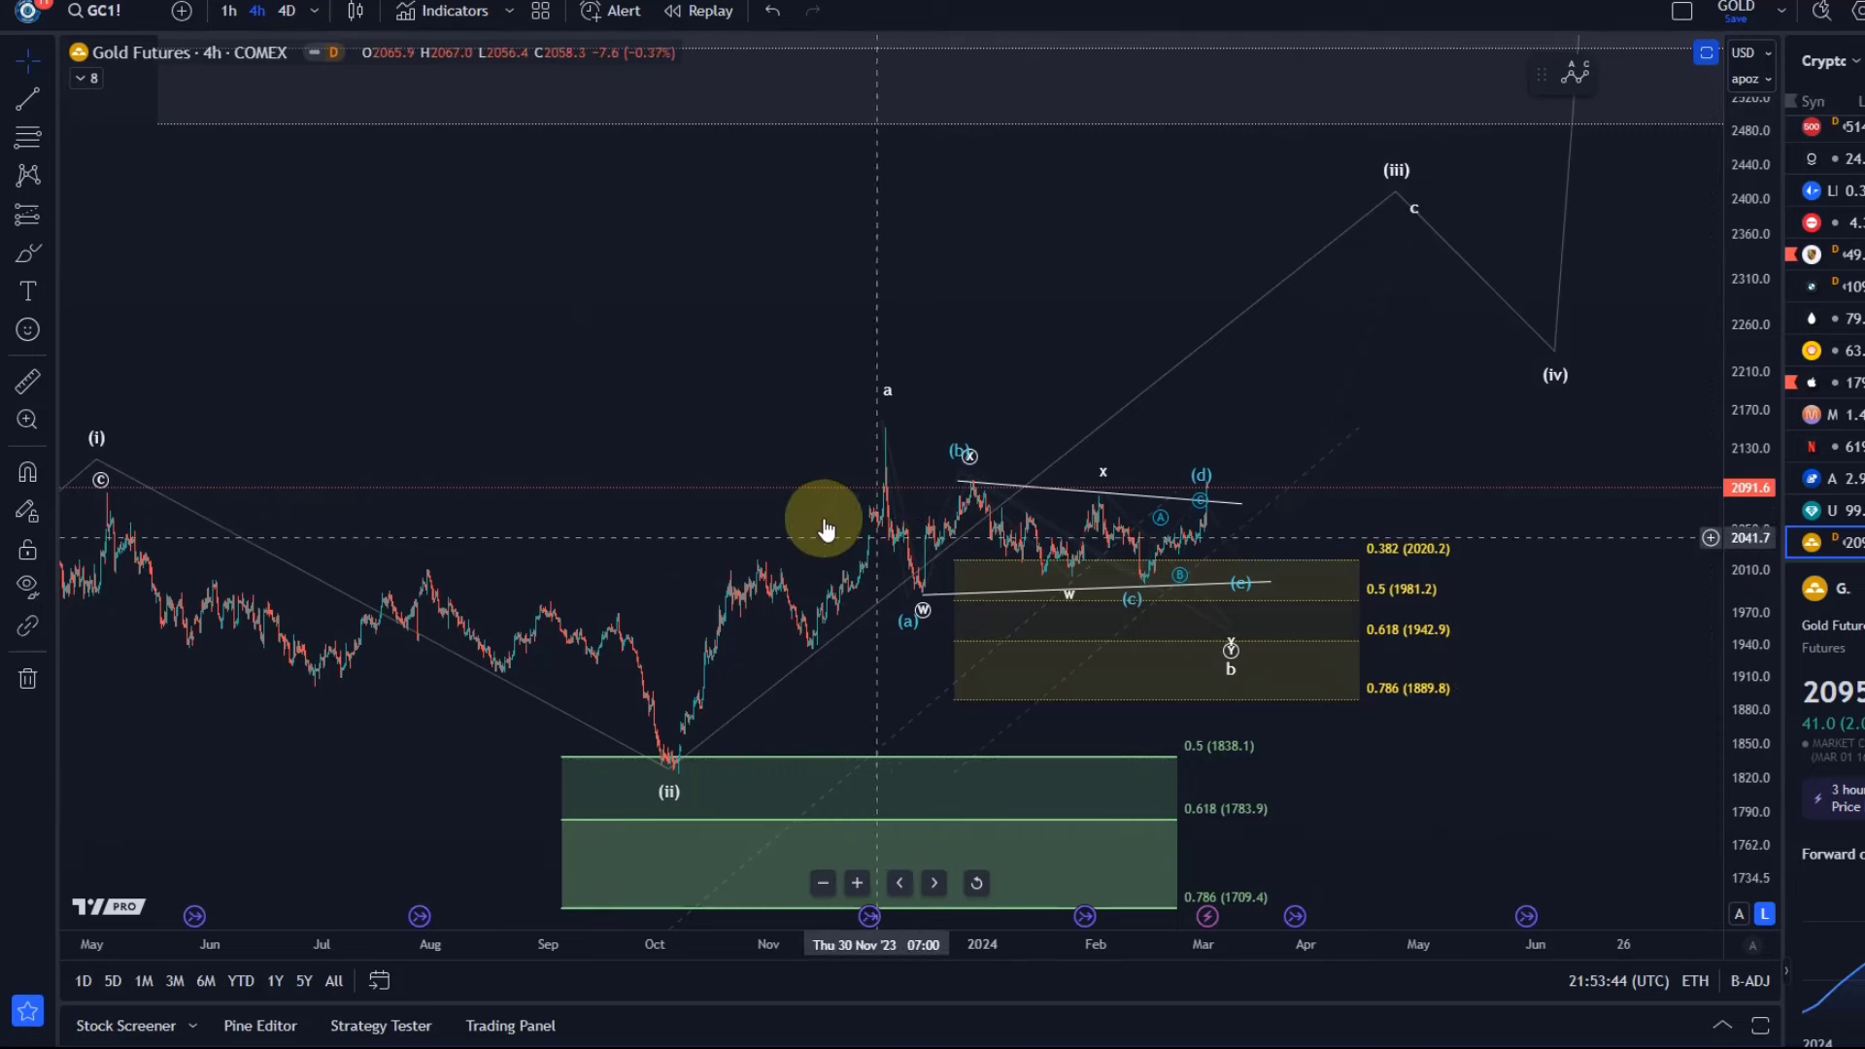
left_click(1381, 219)
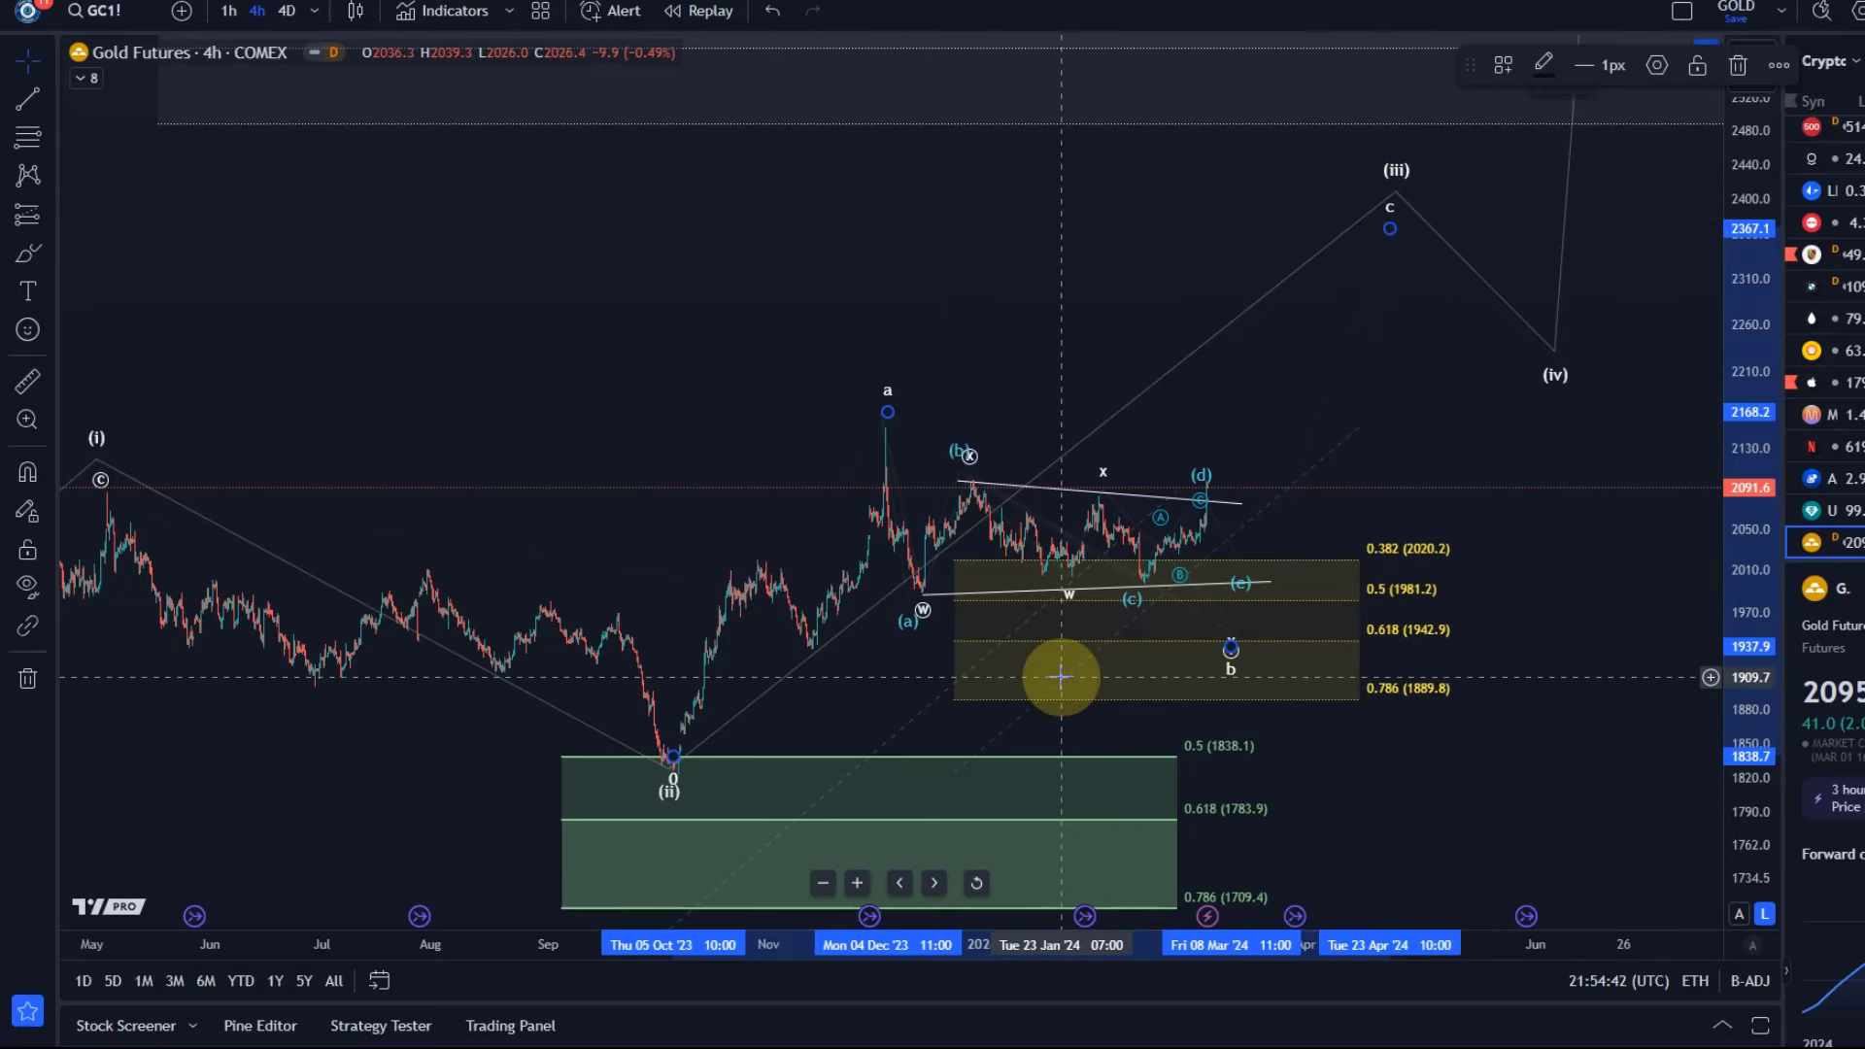
left_click(1187, 574)
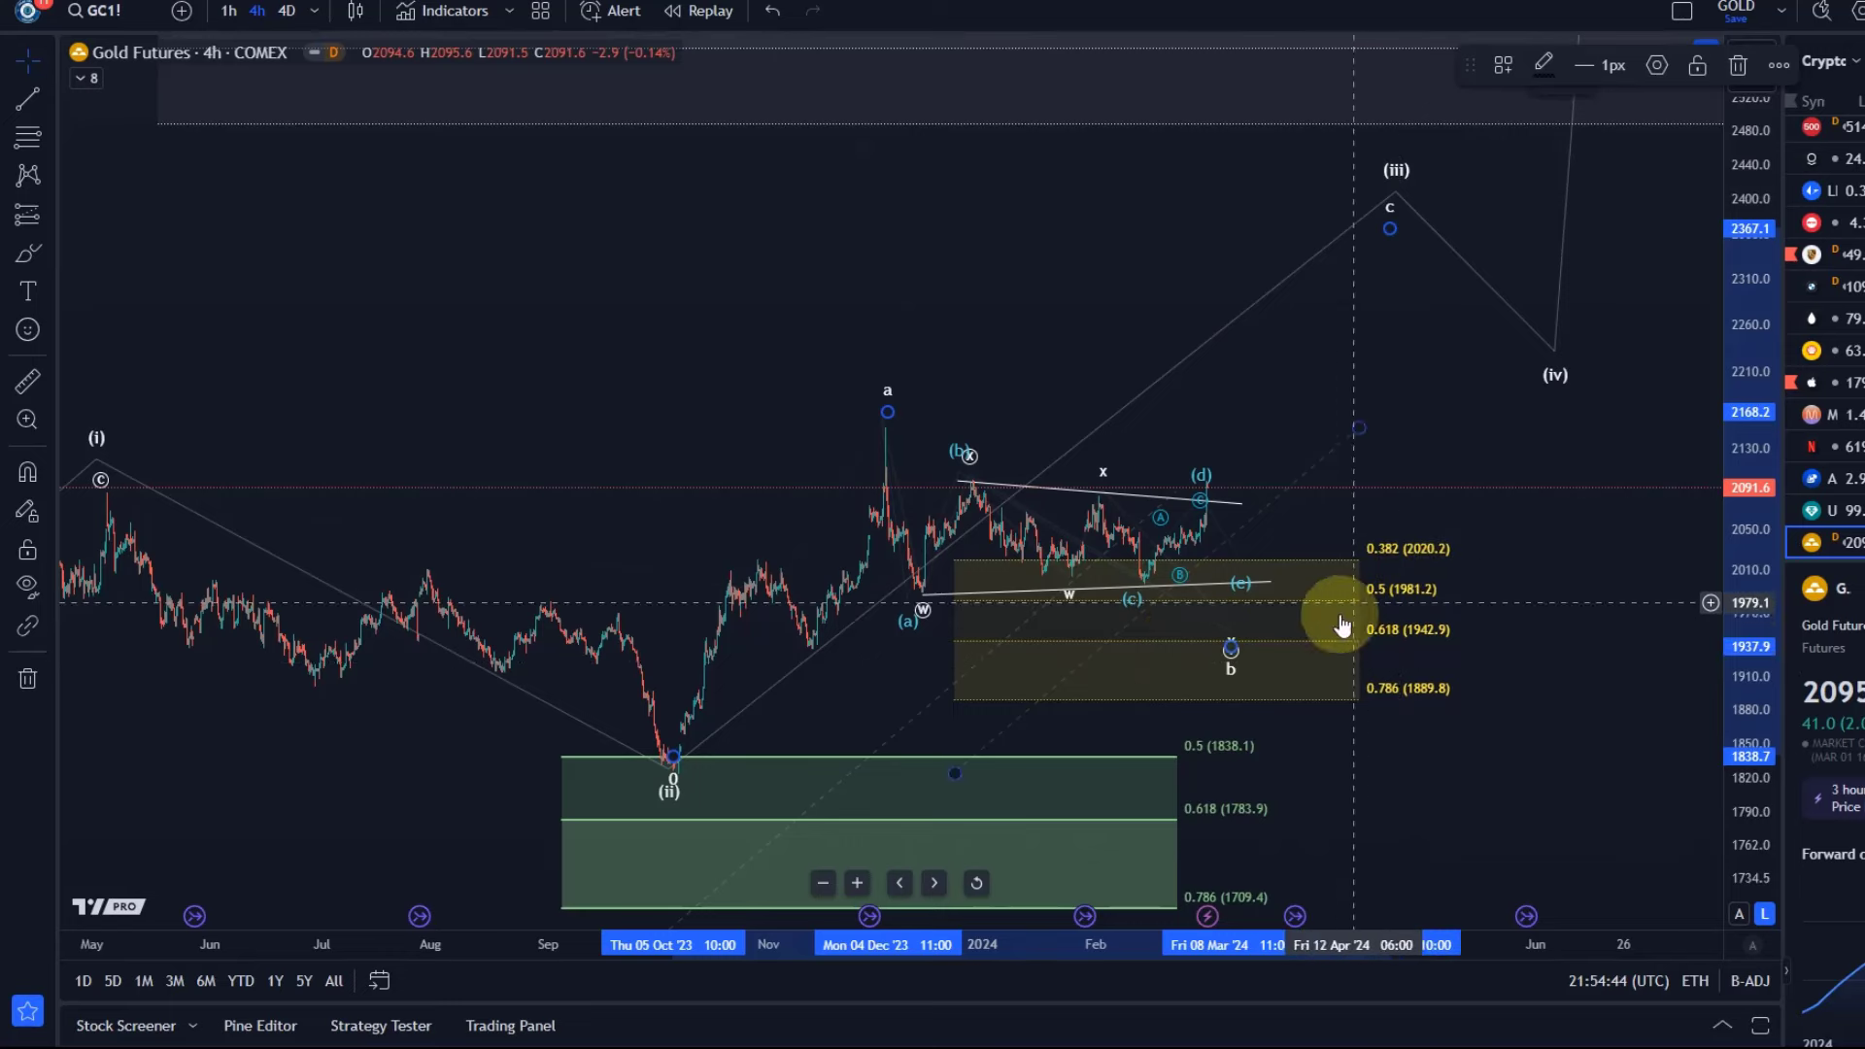
left_click(1680, 725)
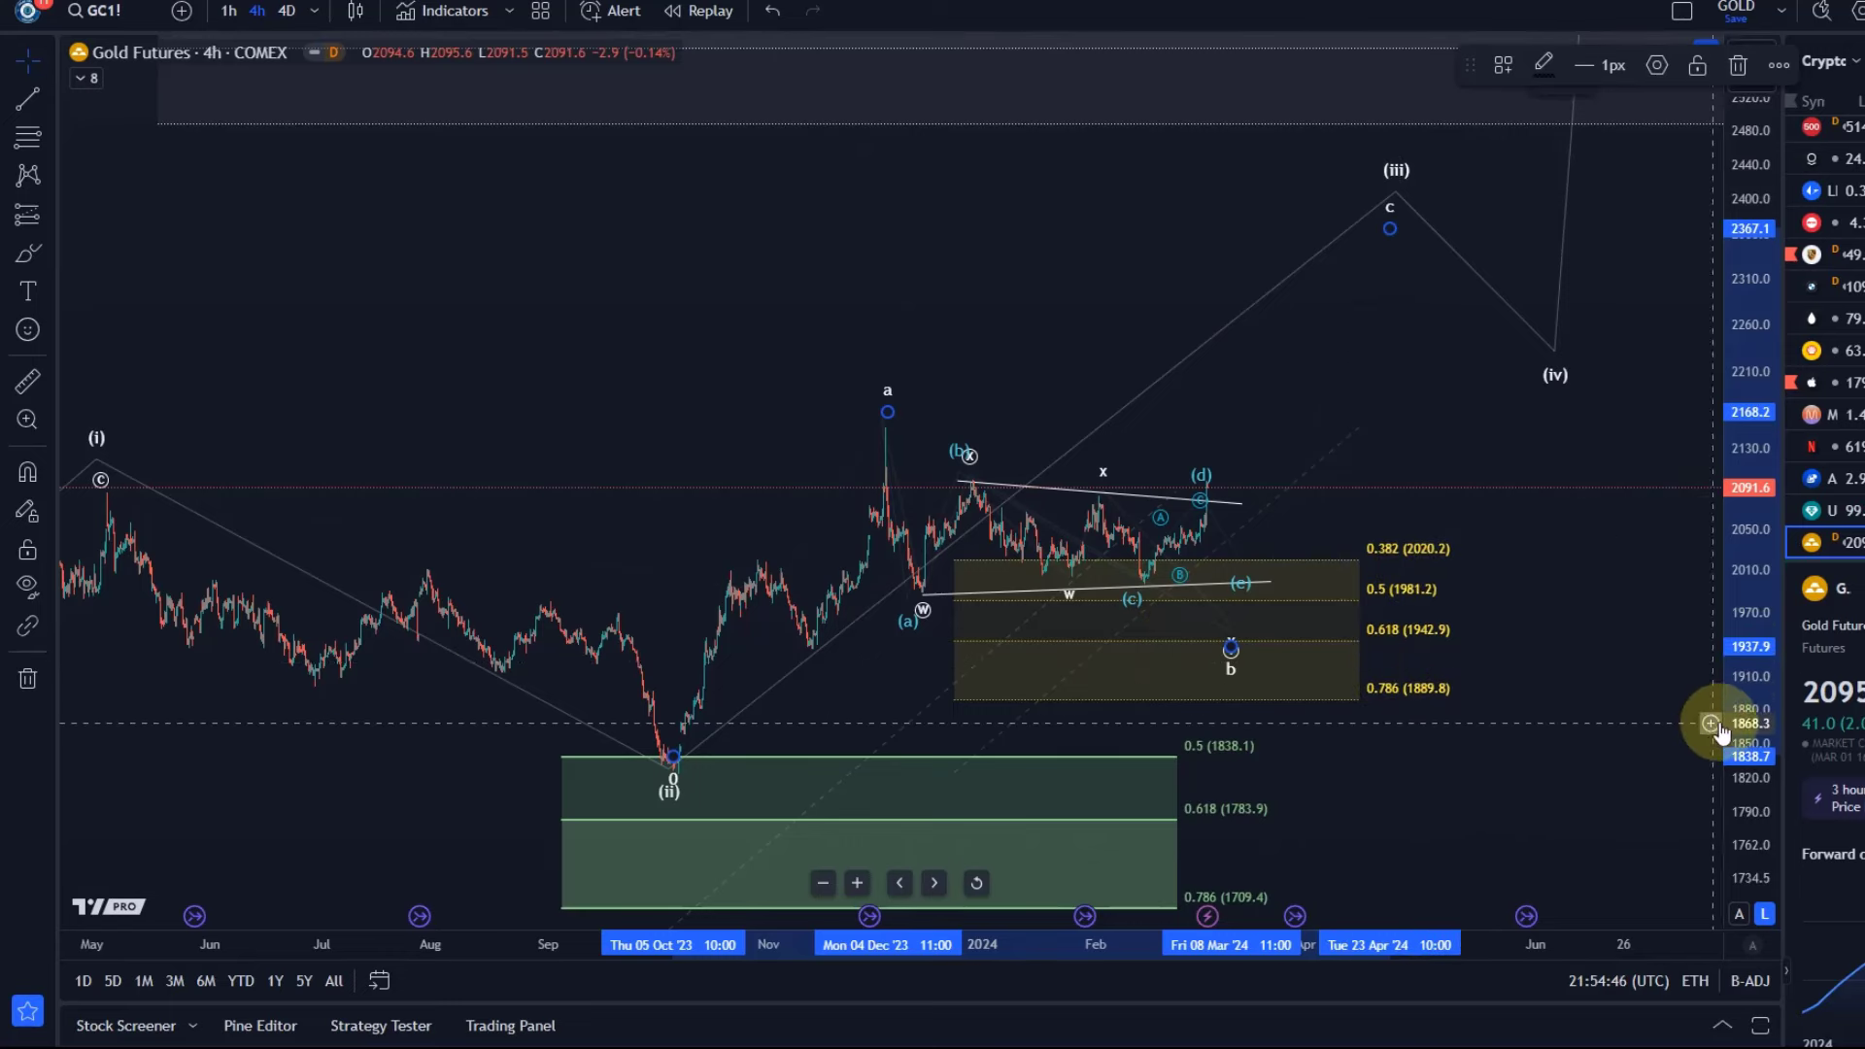
scroll(991, 641, "up", 3)
left_click_drag(842, 298, 1014, 299)
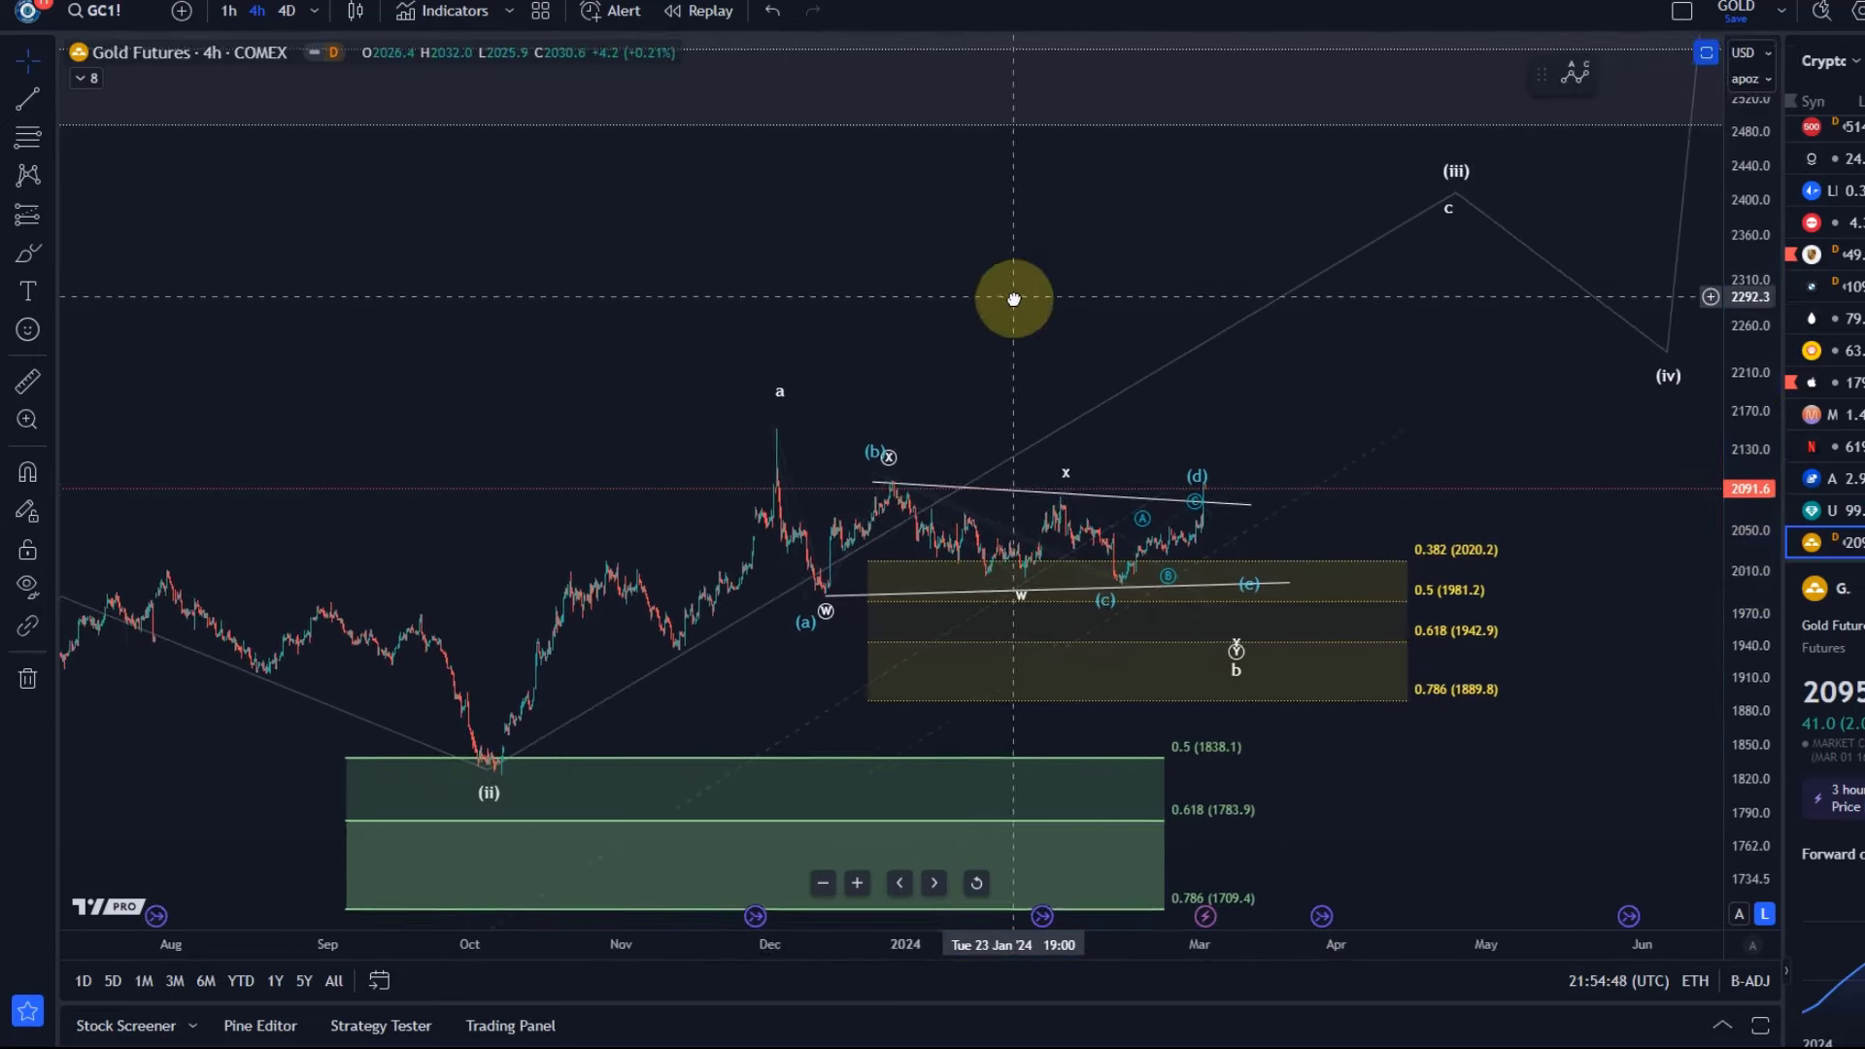
left_click_drag(1720, 666, 1657, 300)
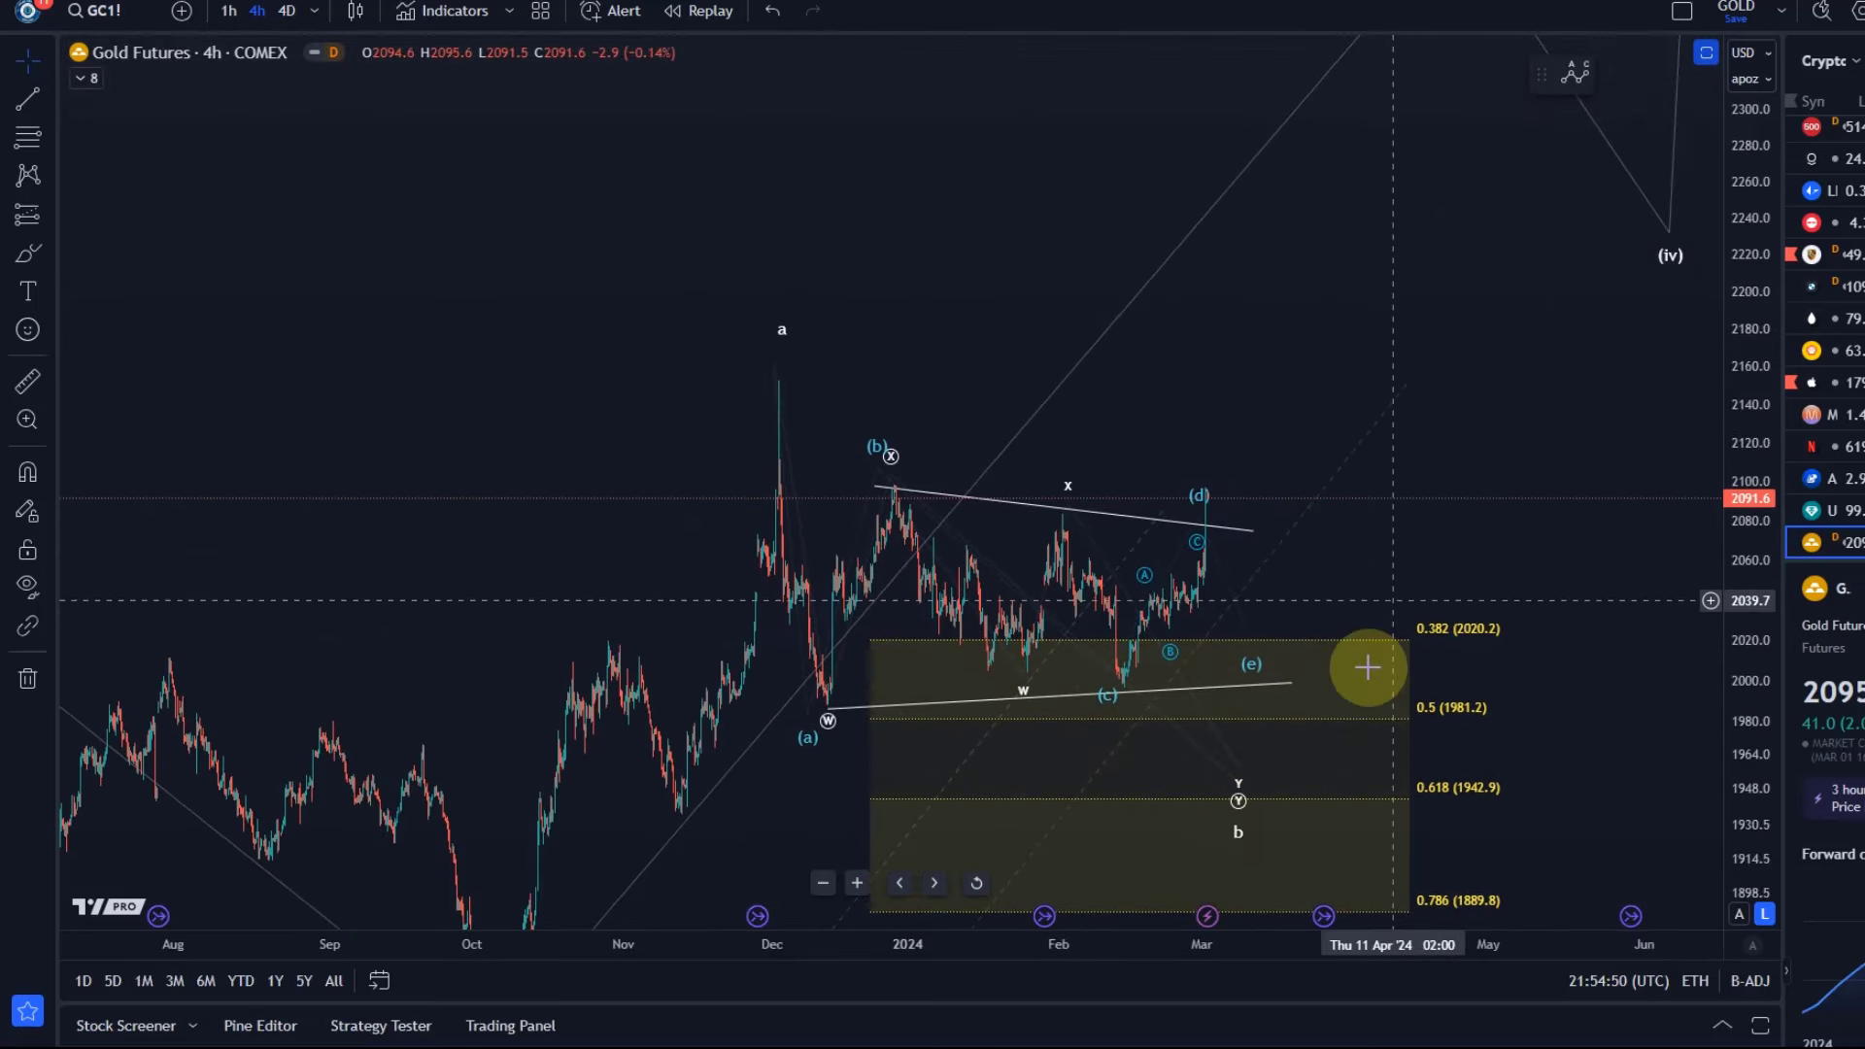
left_click(1240, 815)
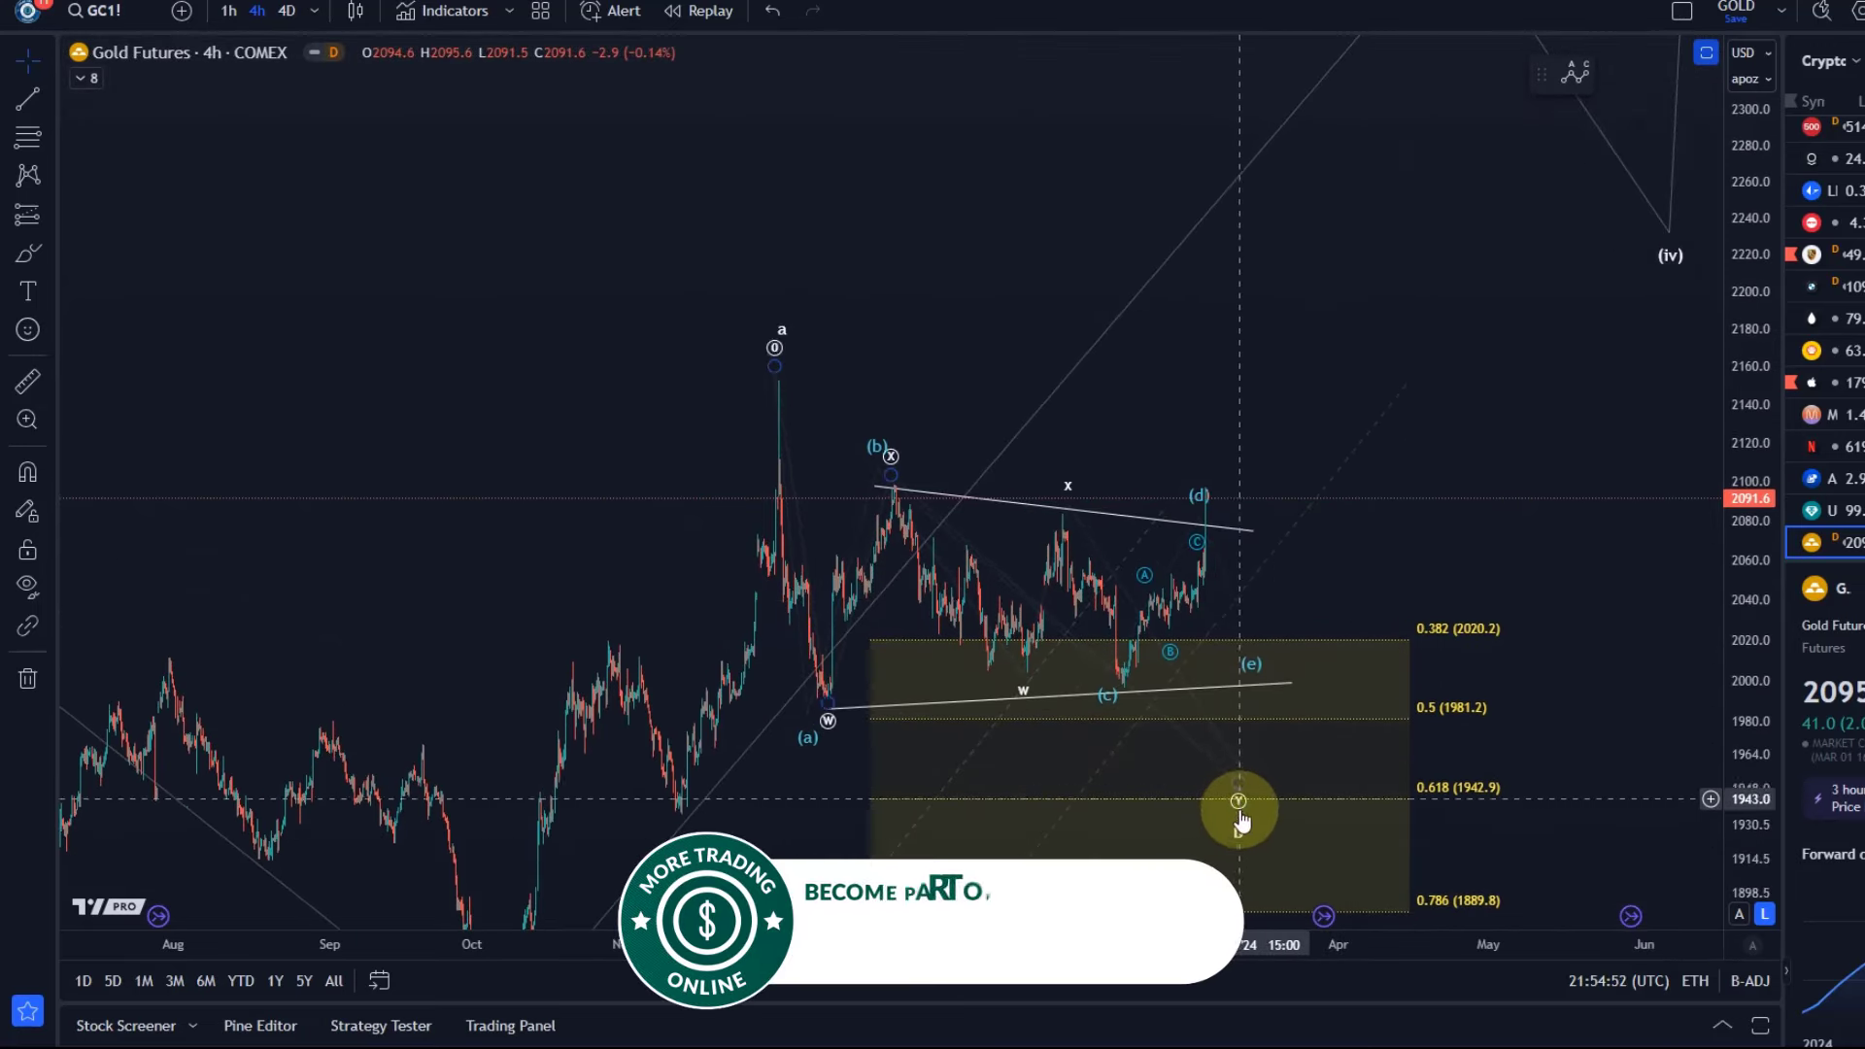
left_click_drag(1706, 518, 1724, 767)
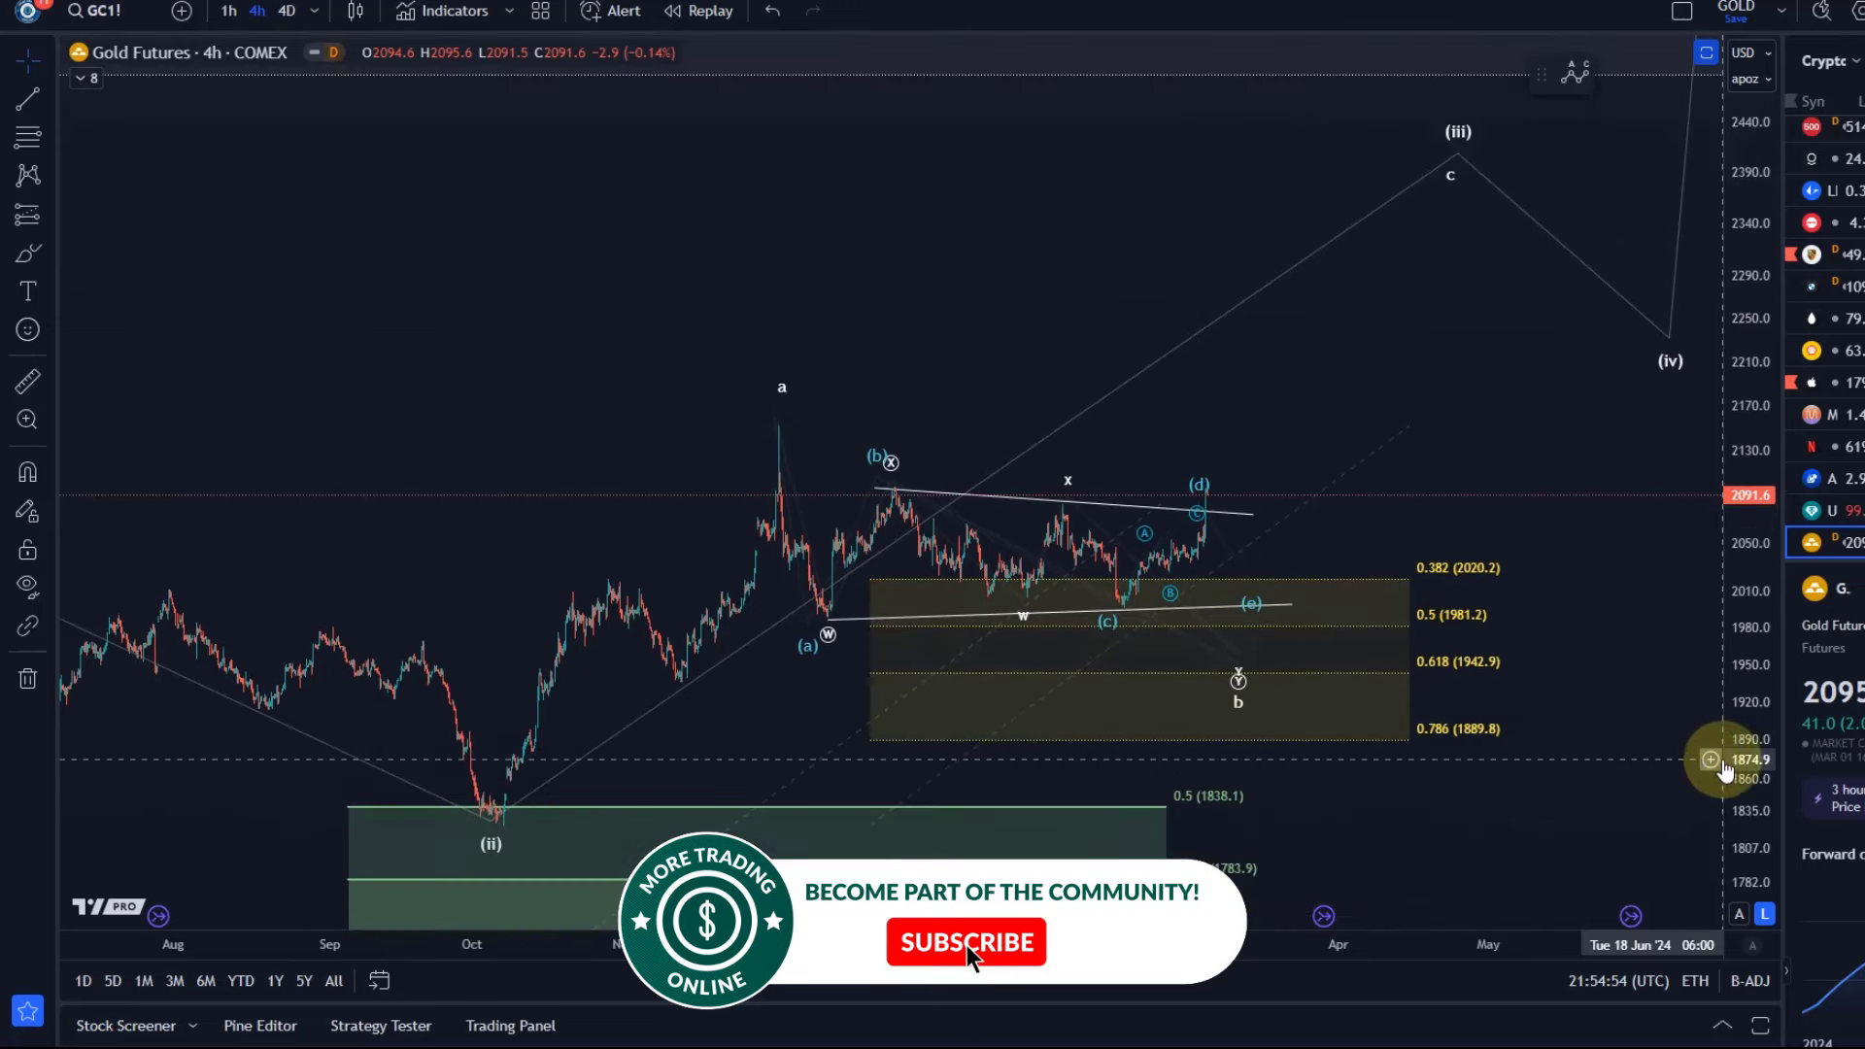
Step: Brush the a-b-c path in red from the (ii) low up to a, down below (c) and up towards c, and undo the strokes
left_click(29, 255)
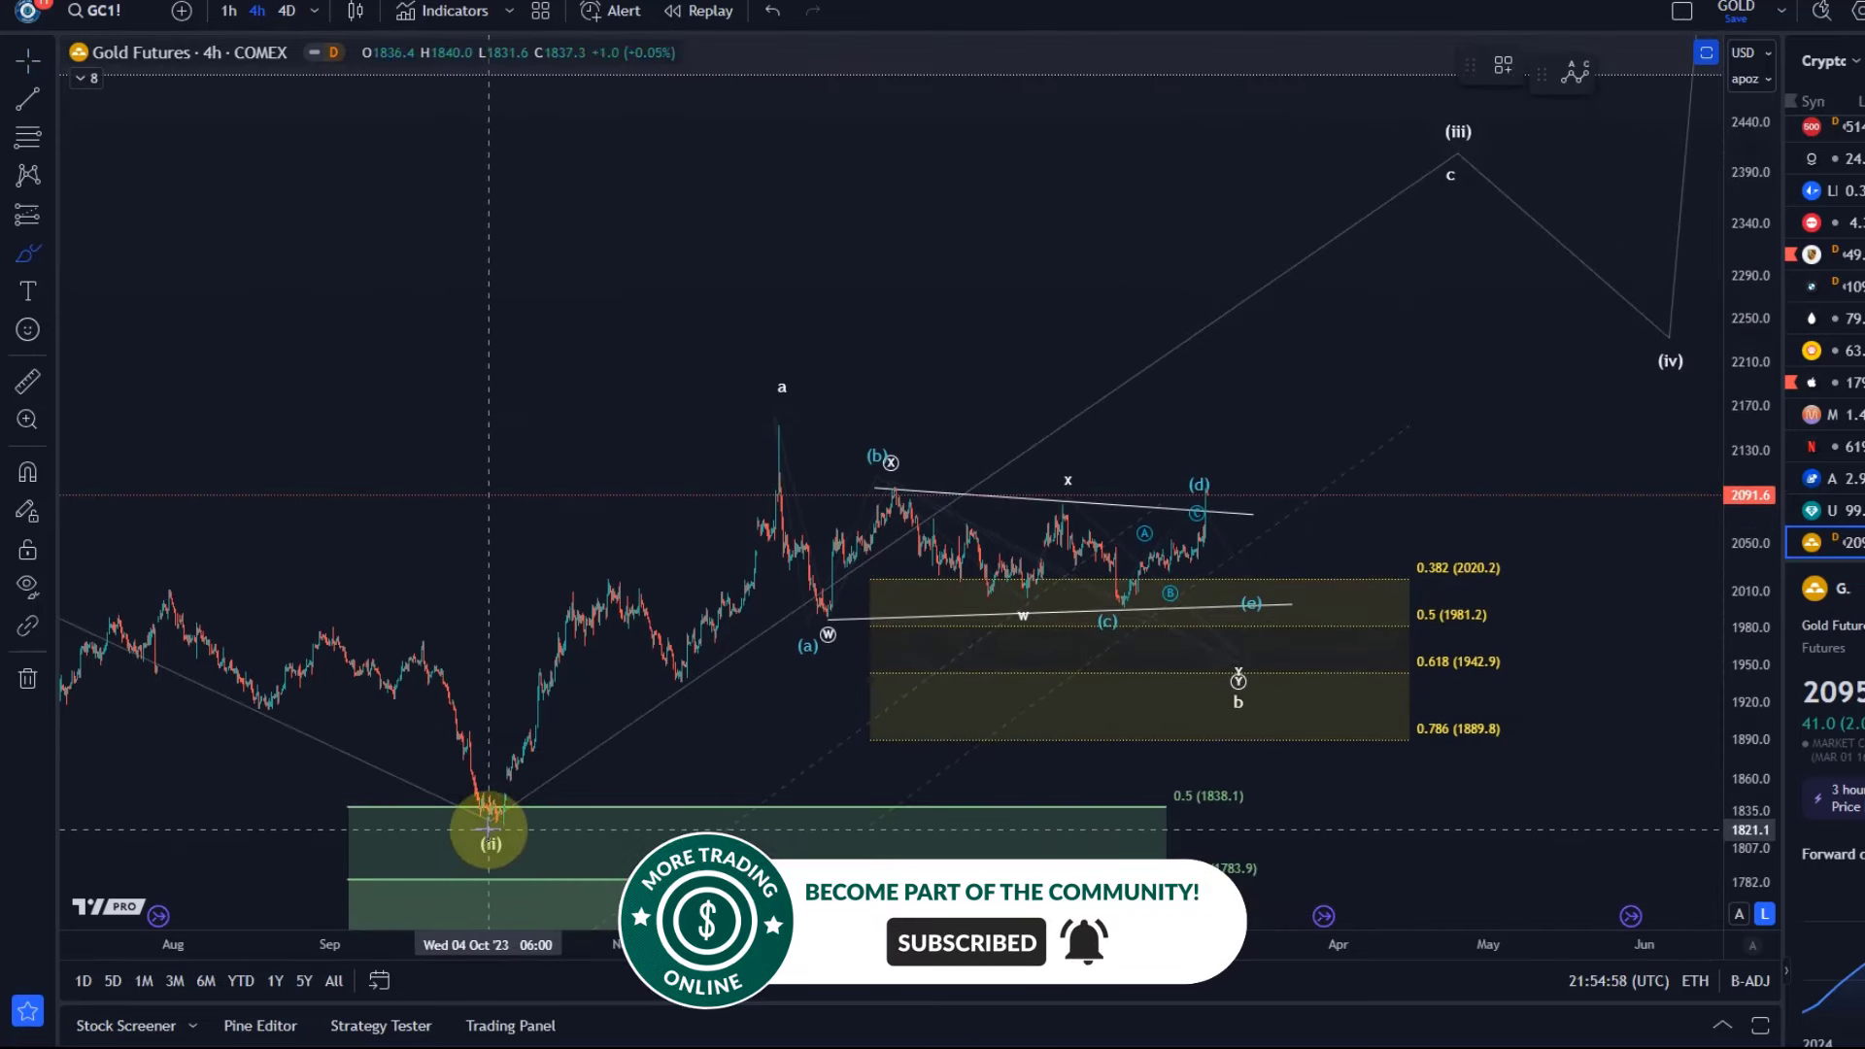
mouse_move(488, 829)
left_mouse_down()
mouse_move(699, 570)
mouse_move(767, 389)
left_mouse_up()
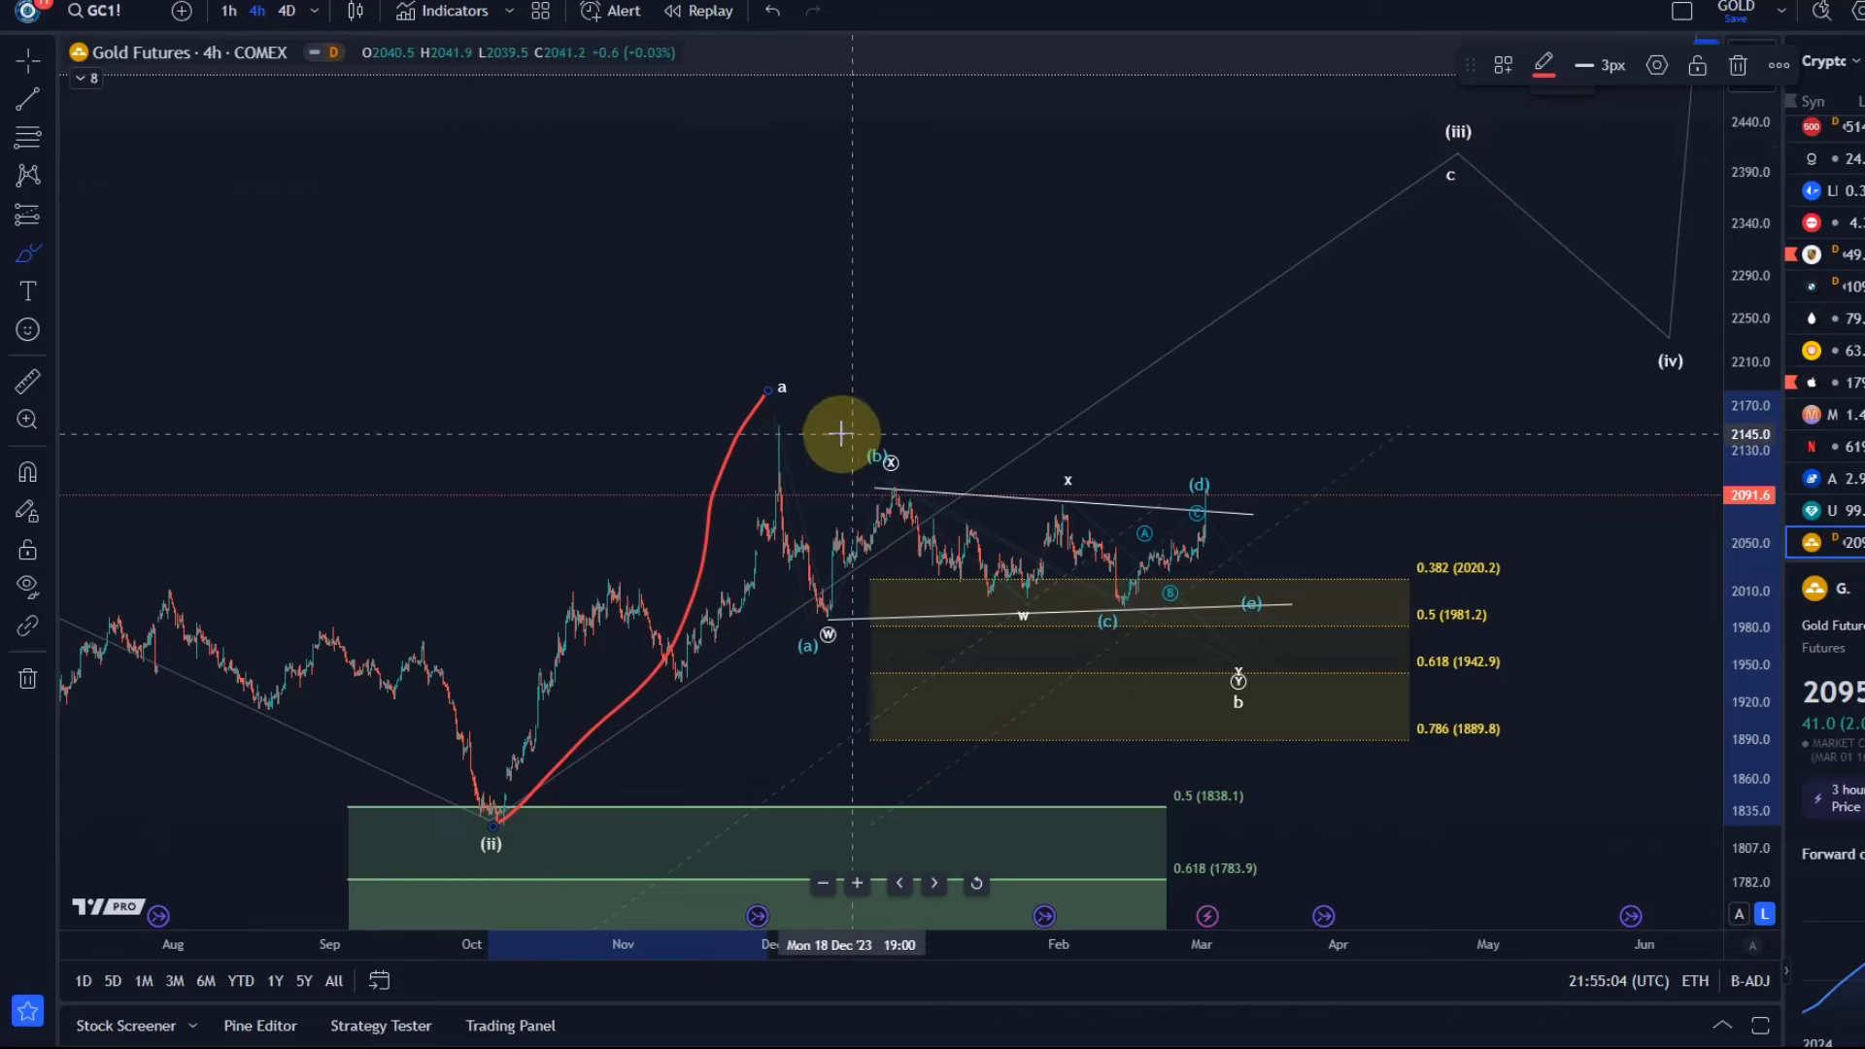
mouse_move(763, 393)
left_mouse_down()
mouse_move(903, 499)
mouse_move(1074, 574)
mouse_move(1156, 638)
mouse_move(1208, 521)
mouse_move(1461, 207)
left_mouse_up()
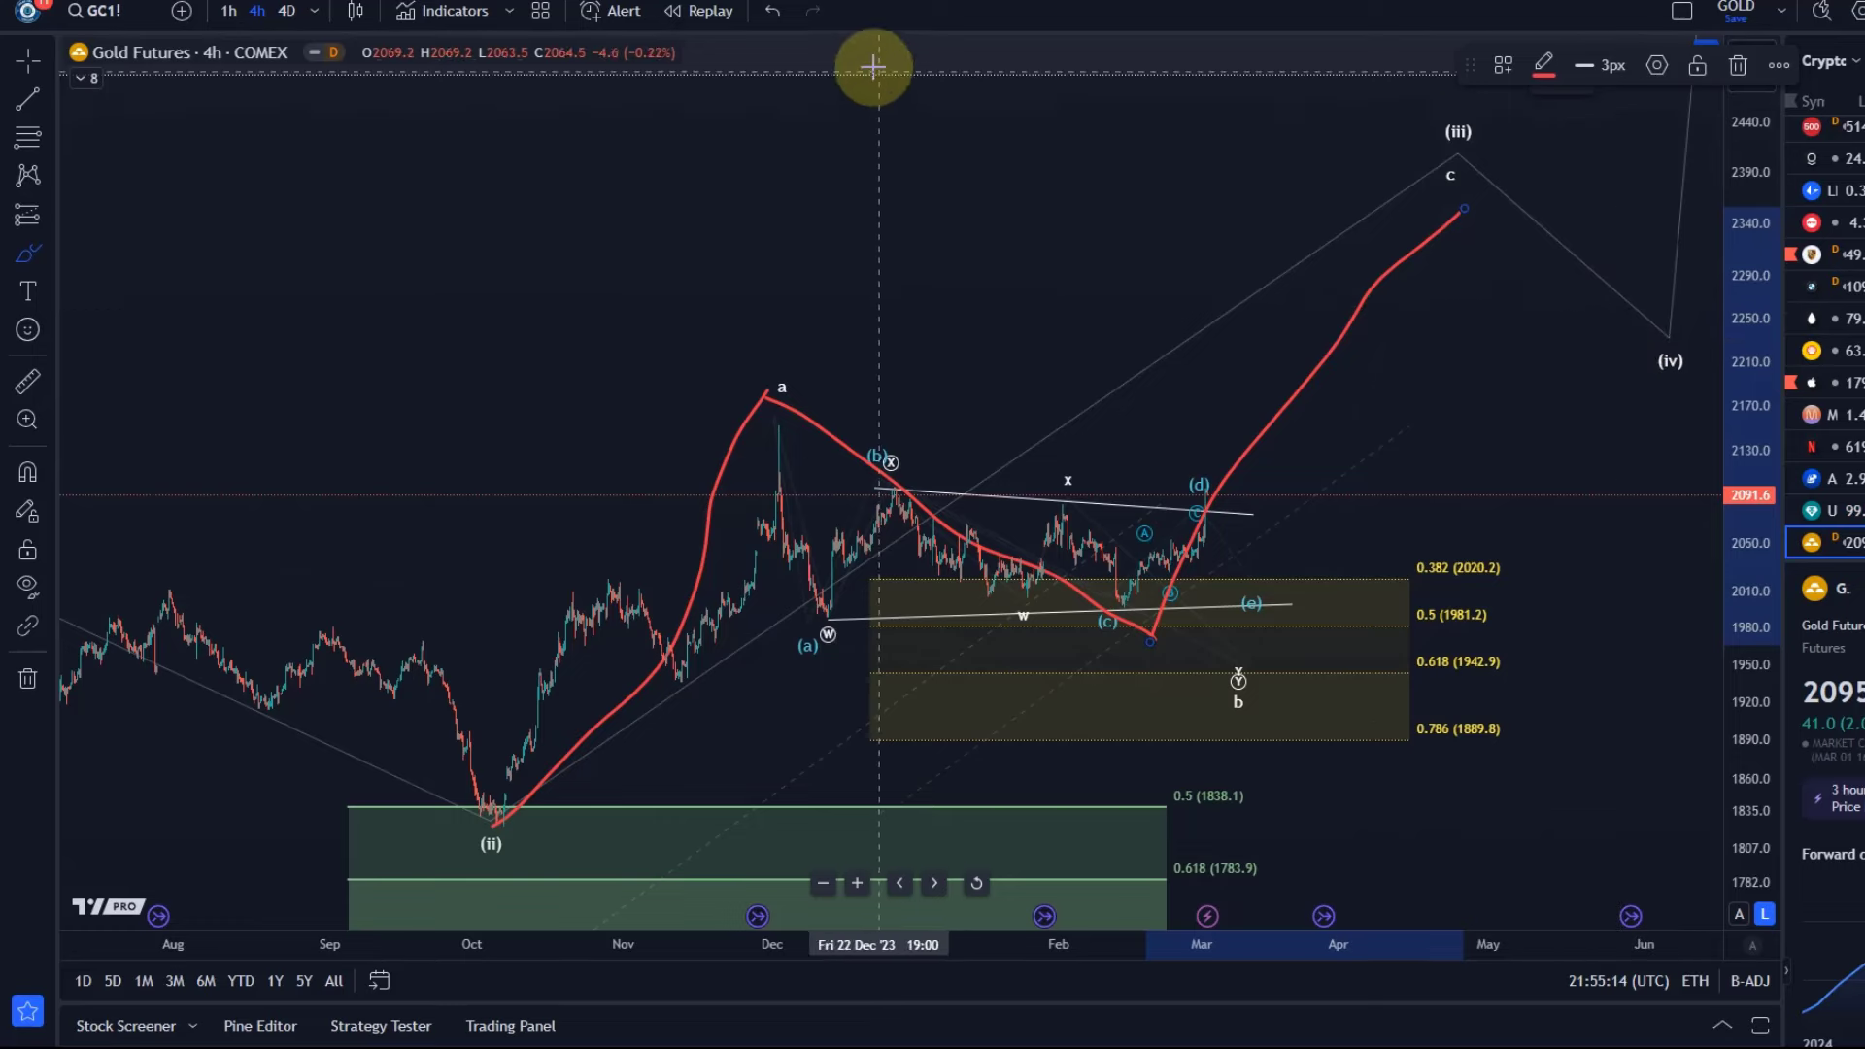
left_click(772, 12)
key("Escape")
Step: Examine the (a) to (e) triangle and the alternative W-X-Y correction between the wave a high and the b target
scroll(895, 394, "up", 3)
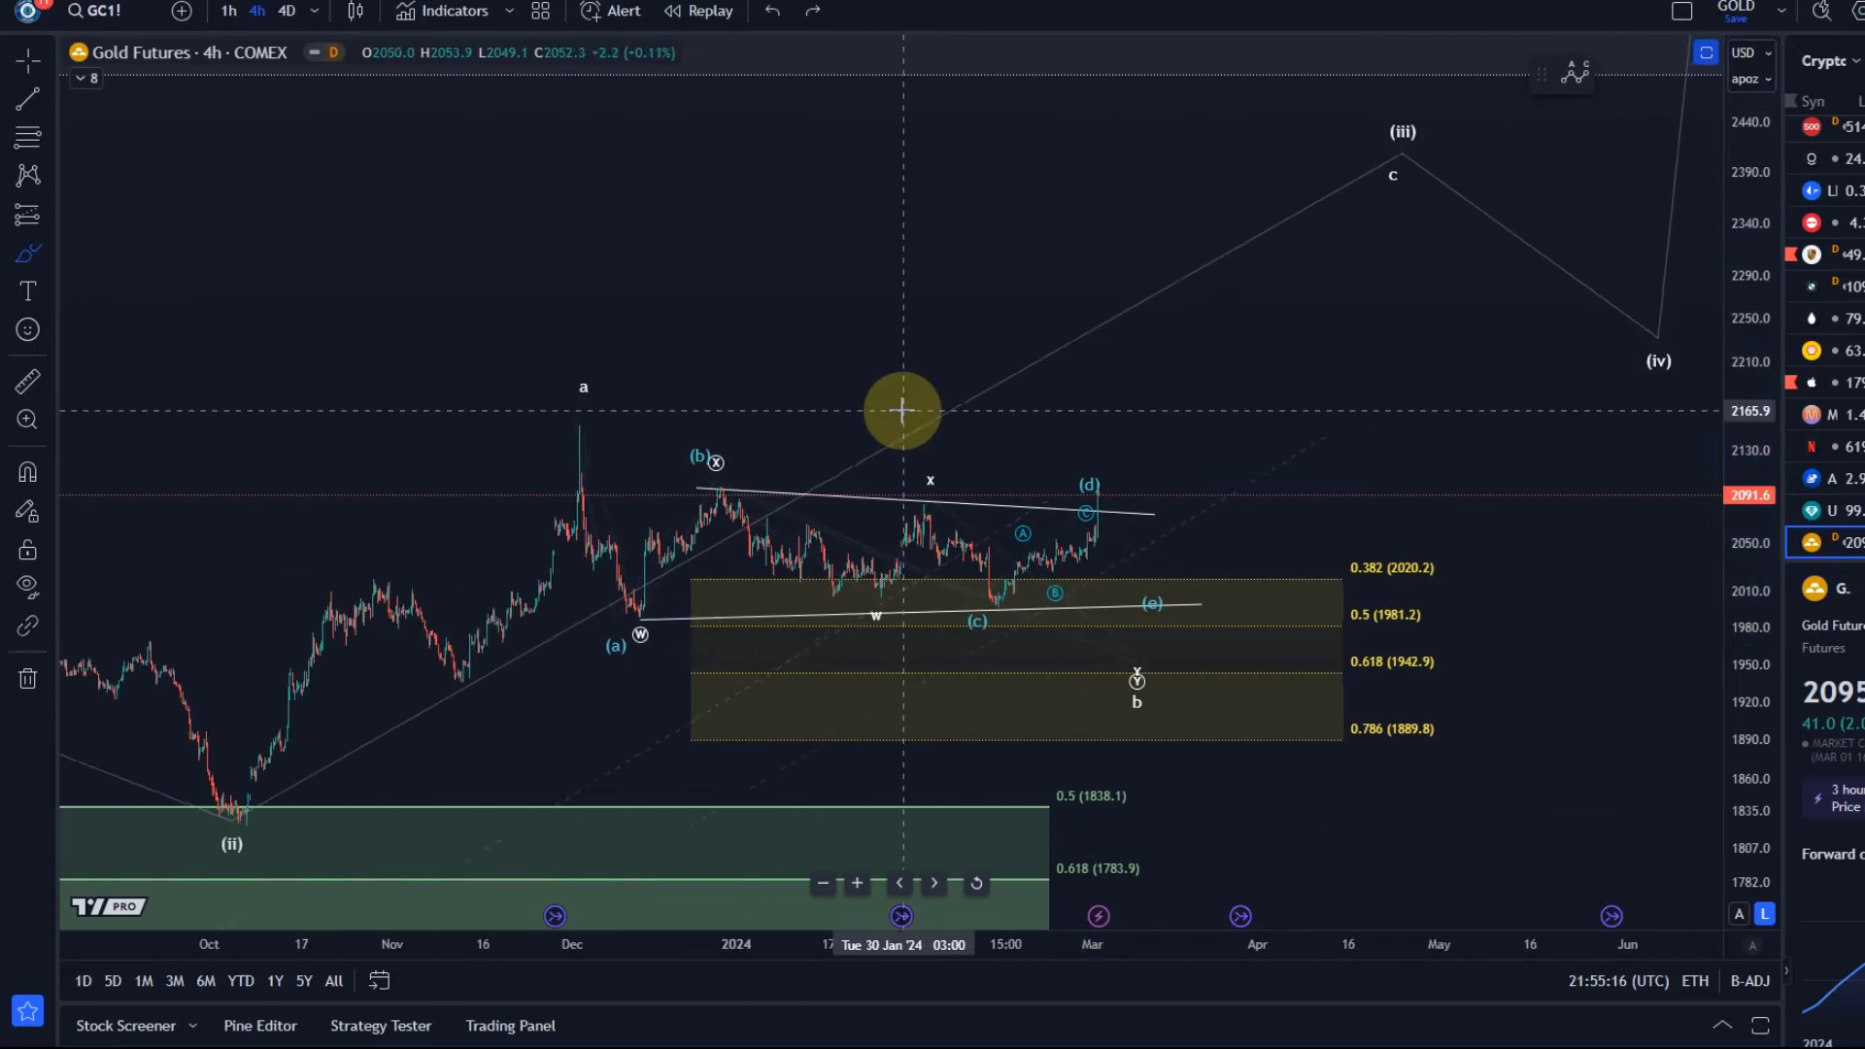
mouse_move(1718, 568)
left_mouse_down()
mouse_move(1711, 401)
mouse_move(1845, 627)
mouse_move(1857, 584)
left_mouse_up()
left_click_drag(1729, 580, 1641, 226)
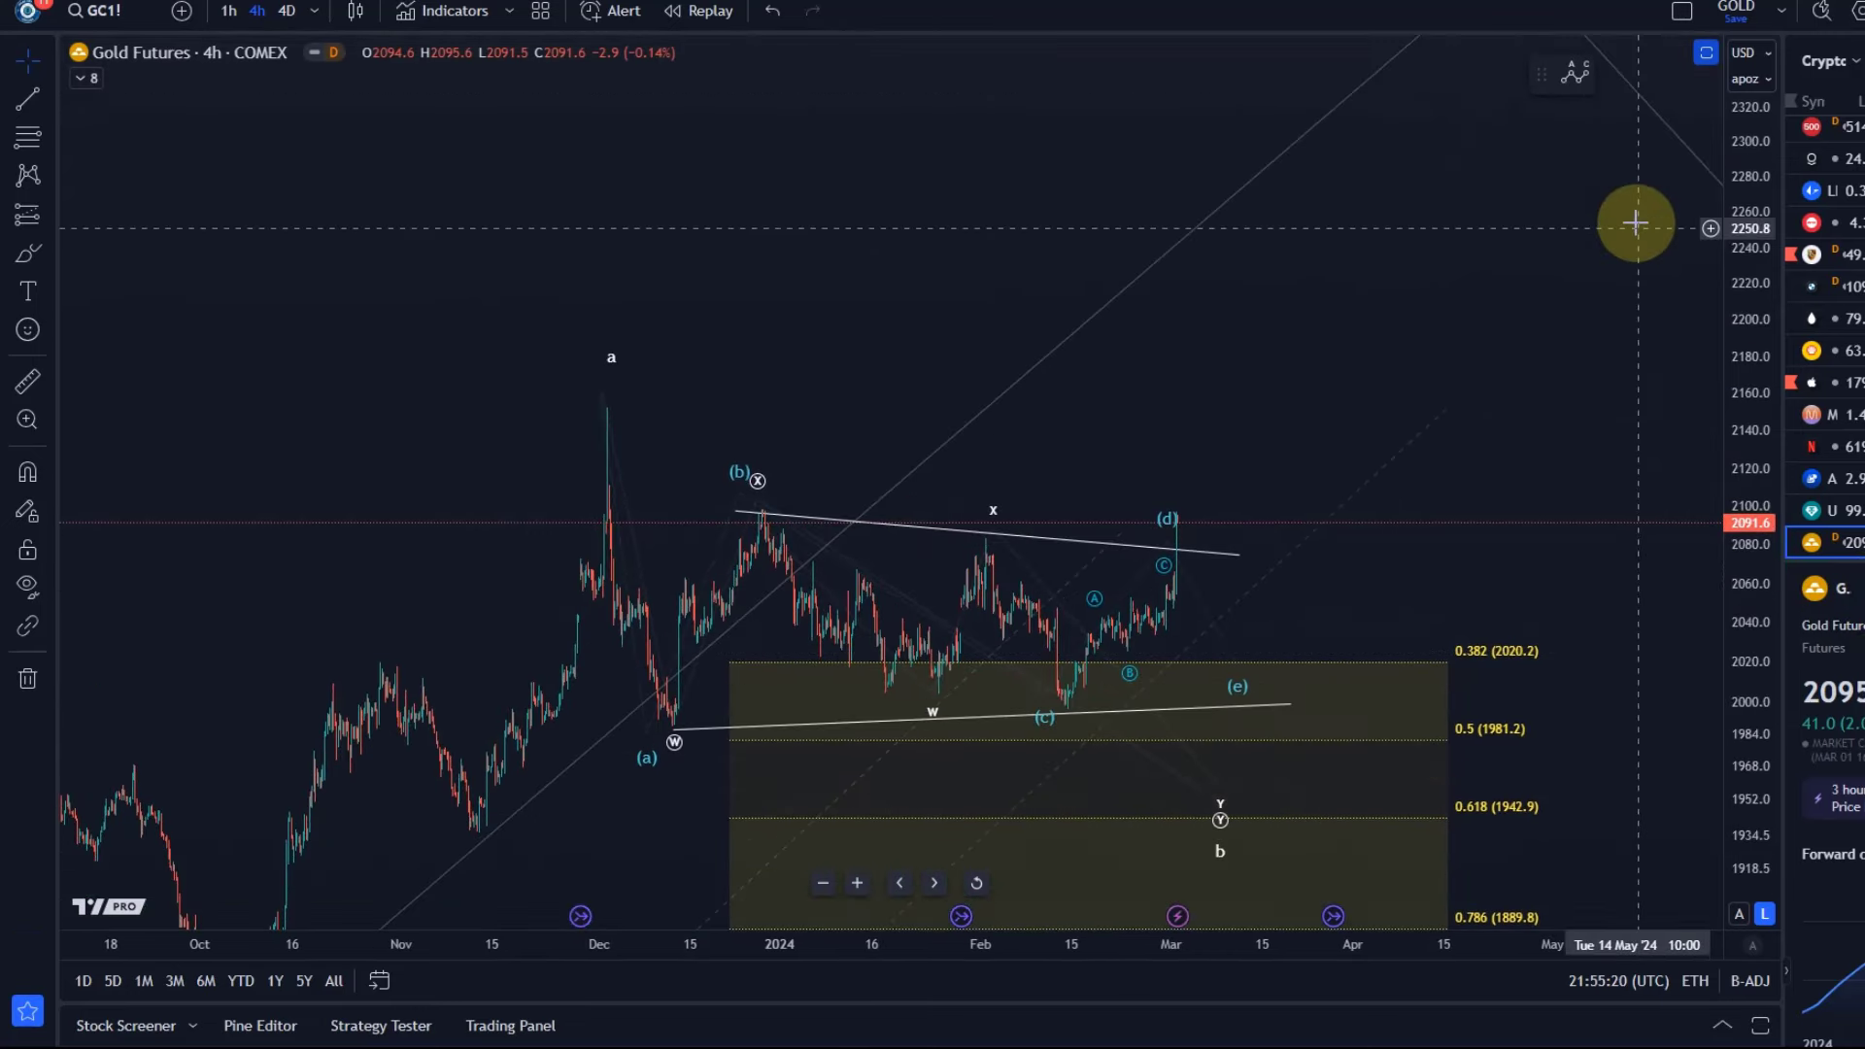
left_click_drag(987, 185, 878, 113)
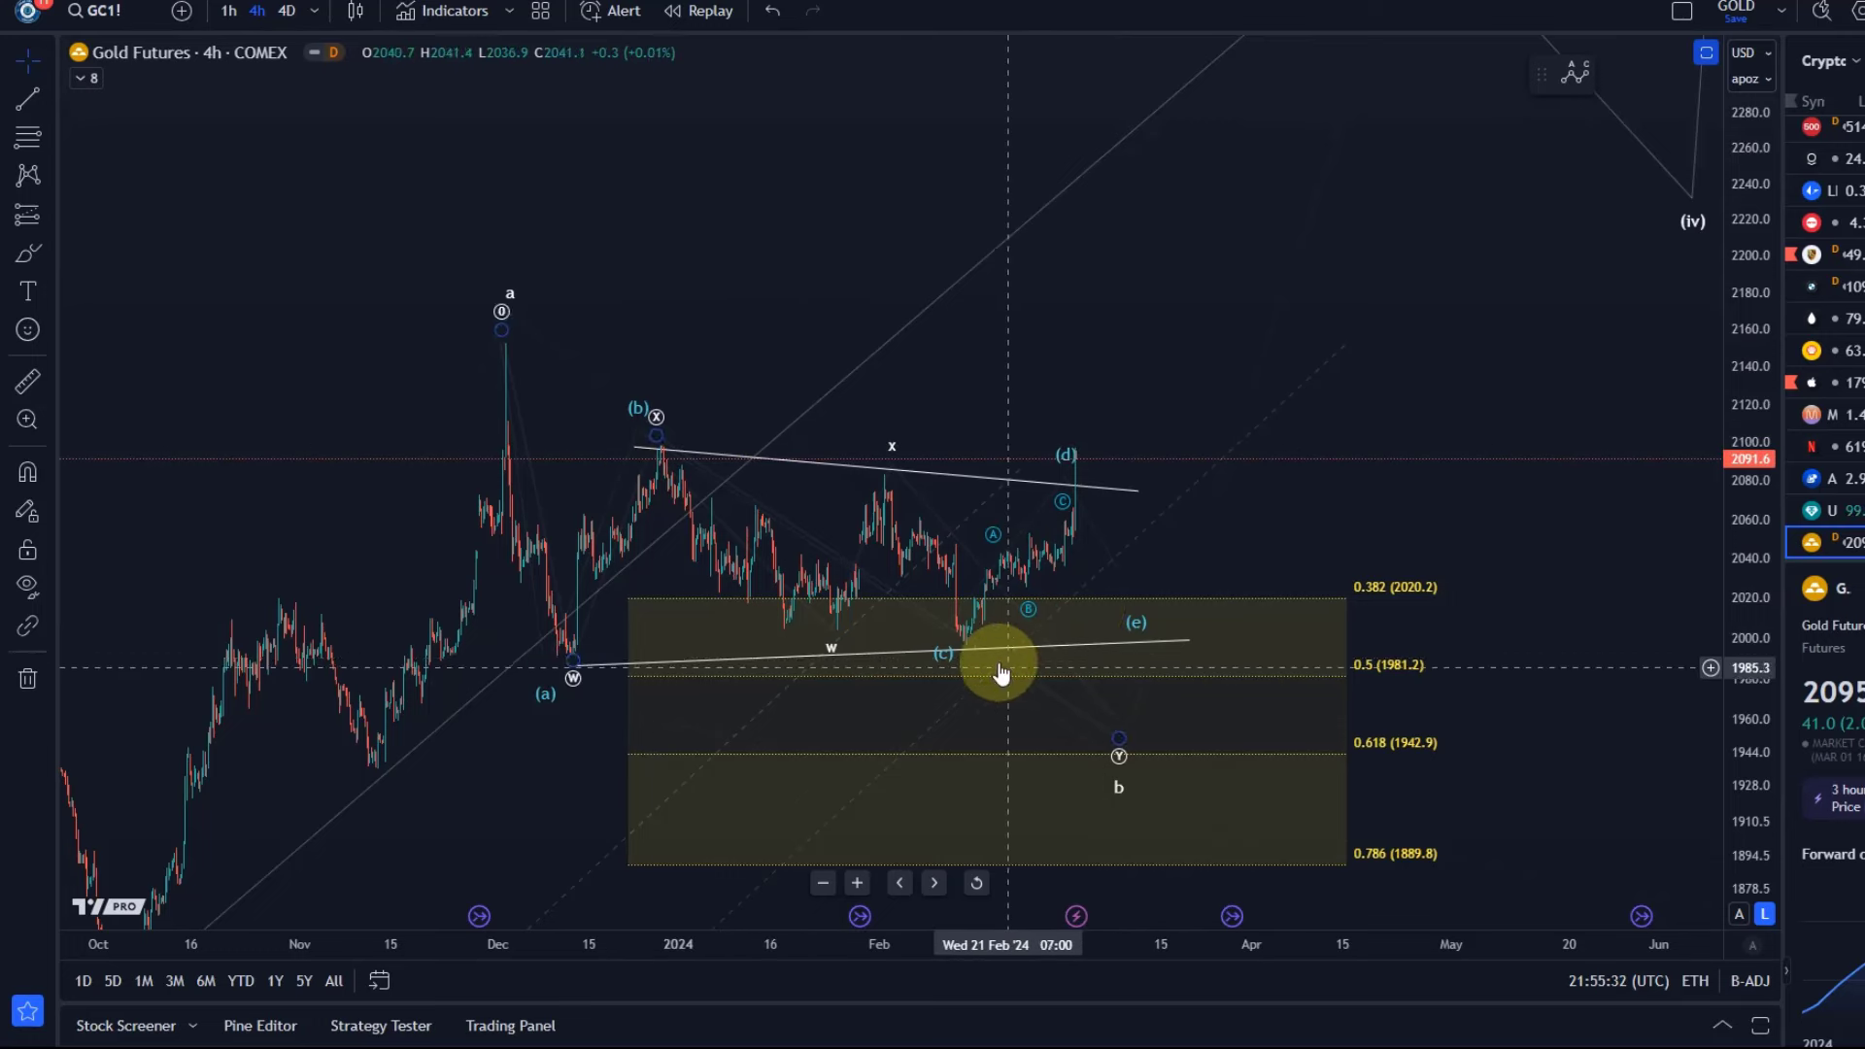
left_click(962, 651)
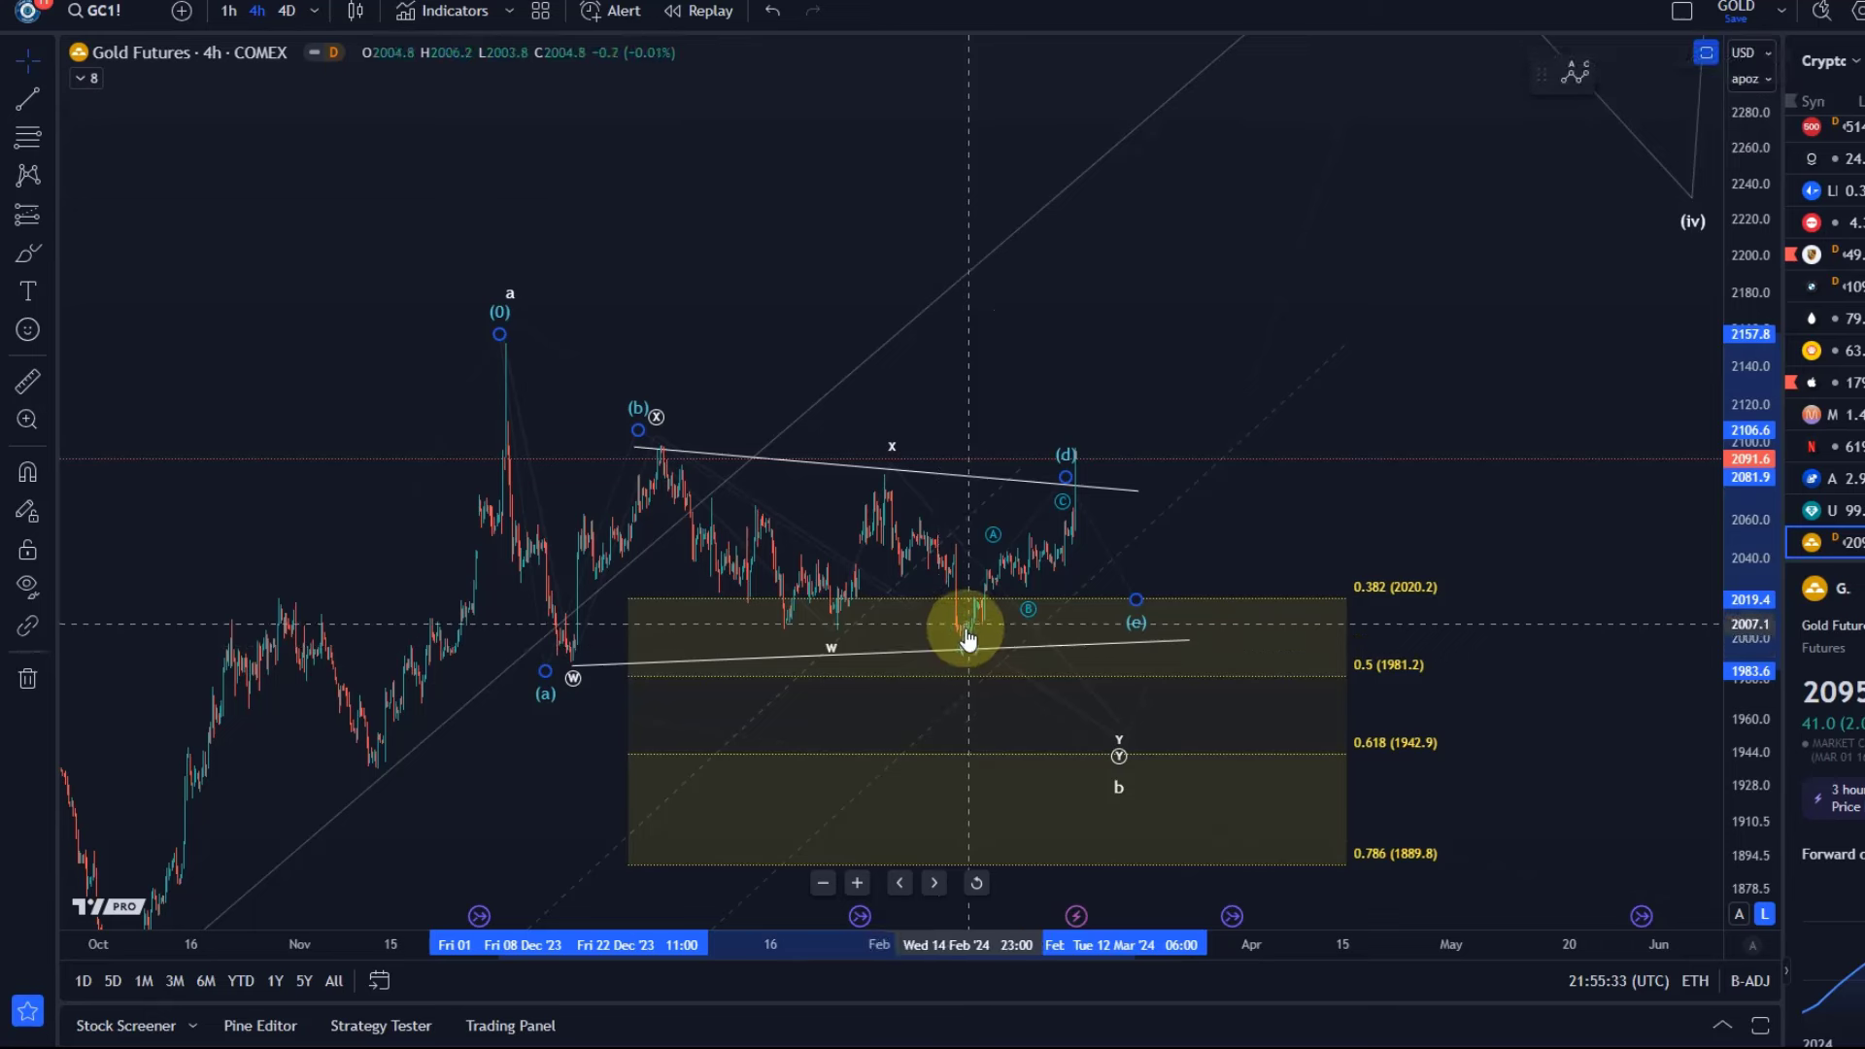
left_click(826, 653)
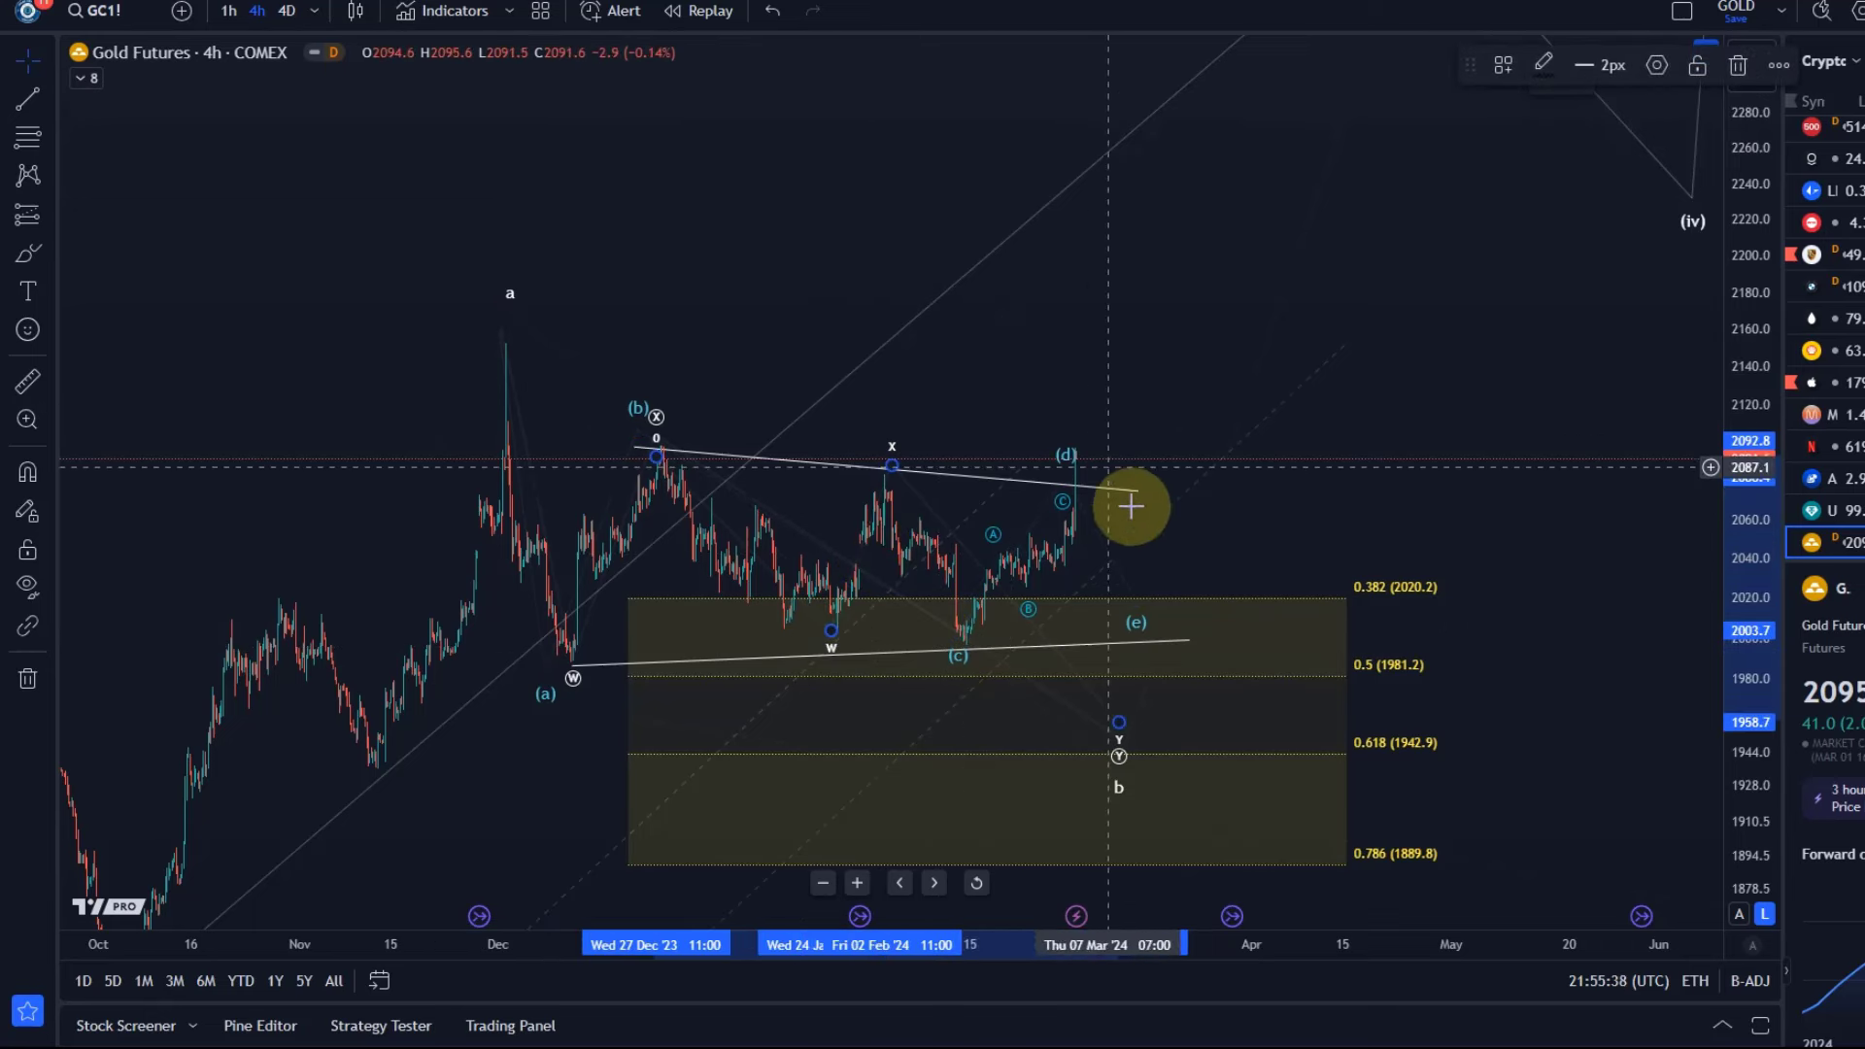
left_click(627, 380)
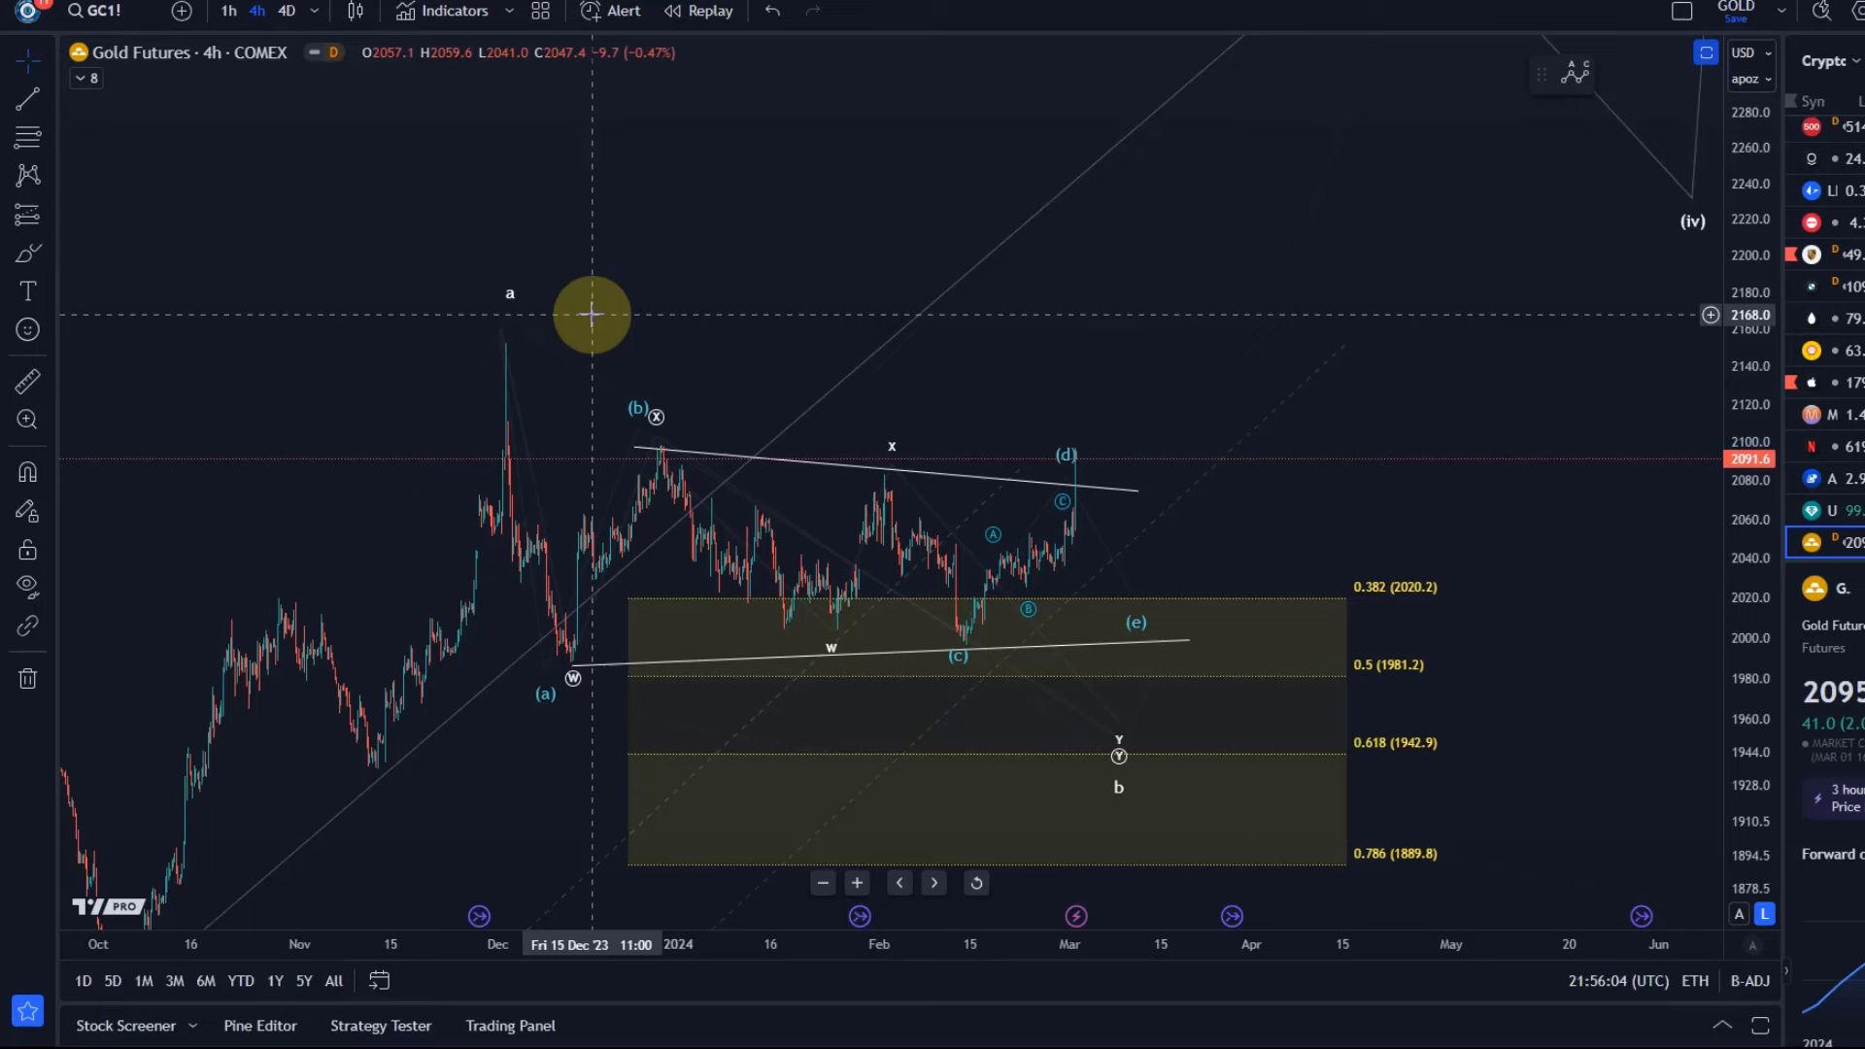
left_click(505, 374)
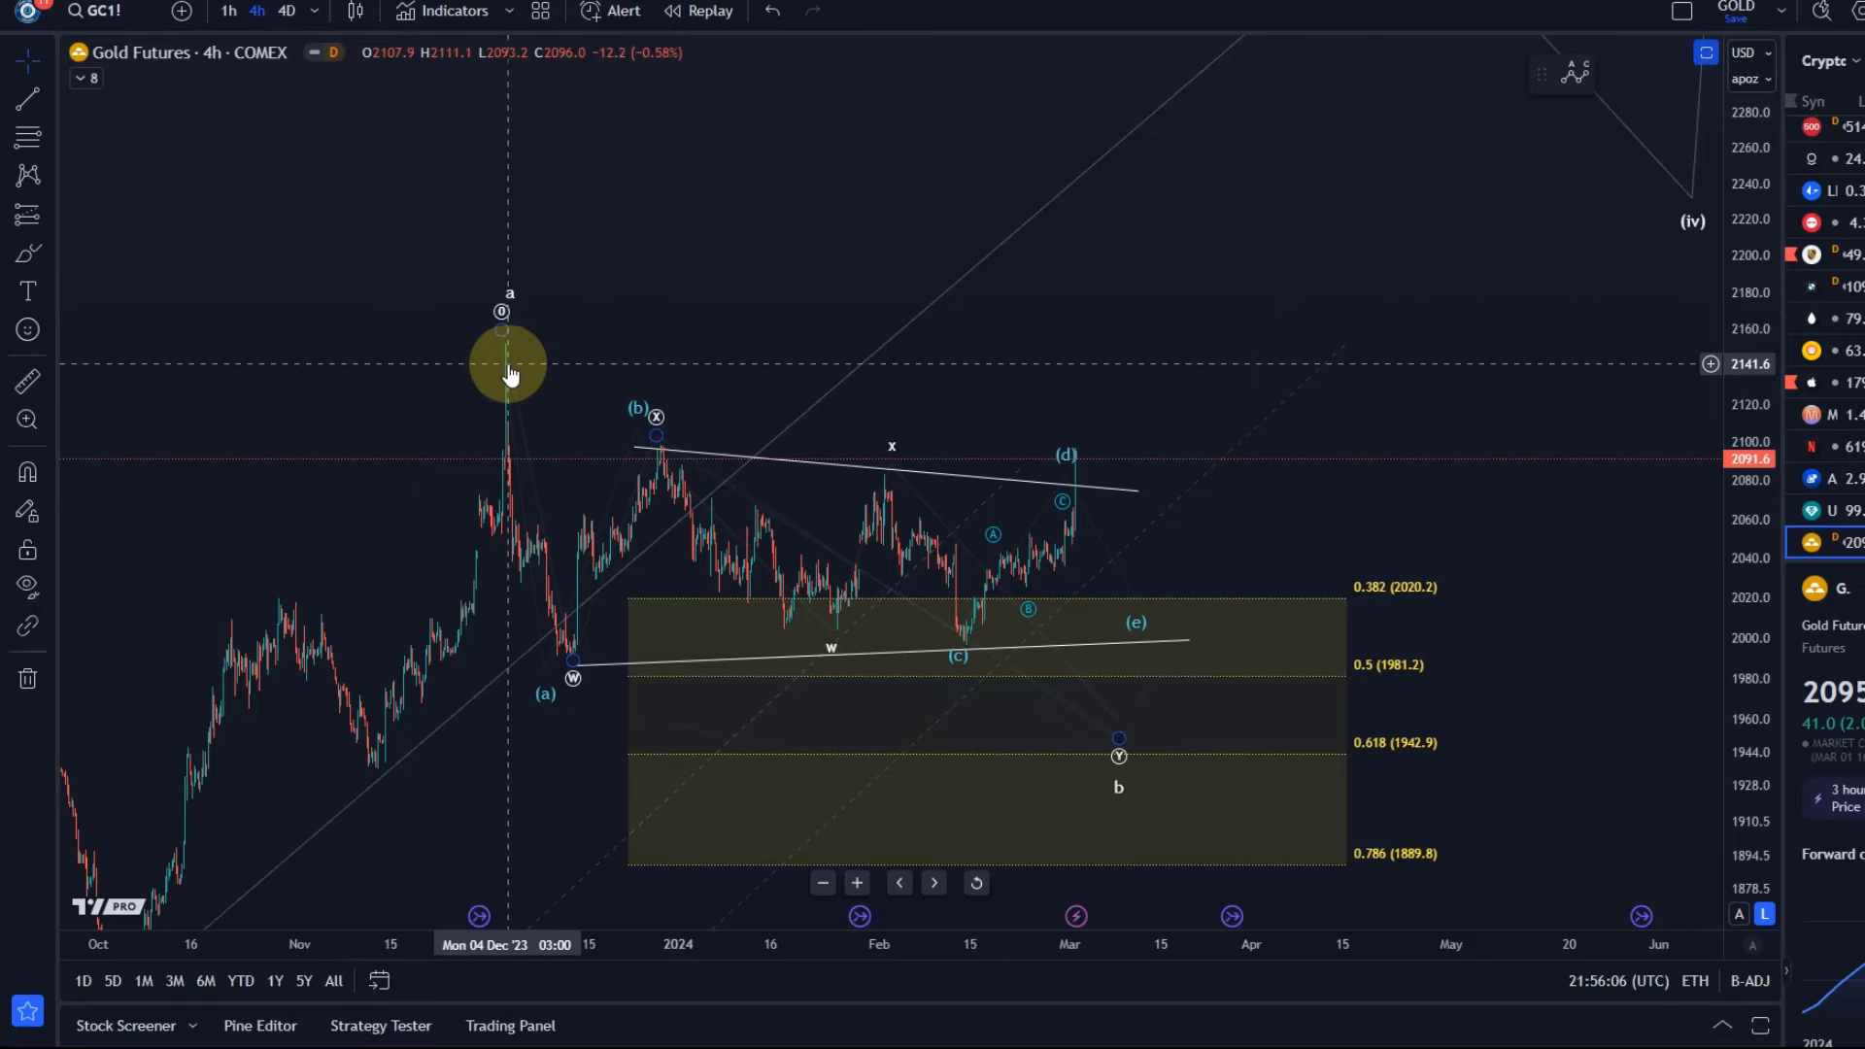
left_click(485, 291)
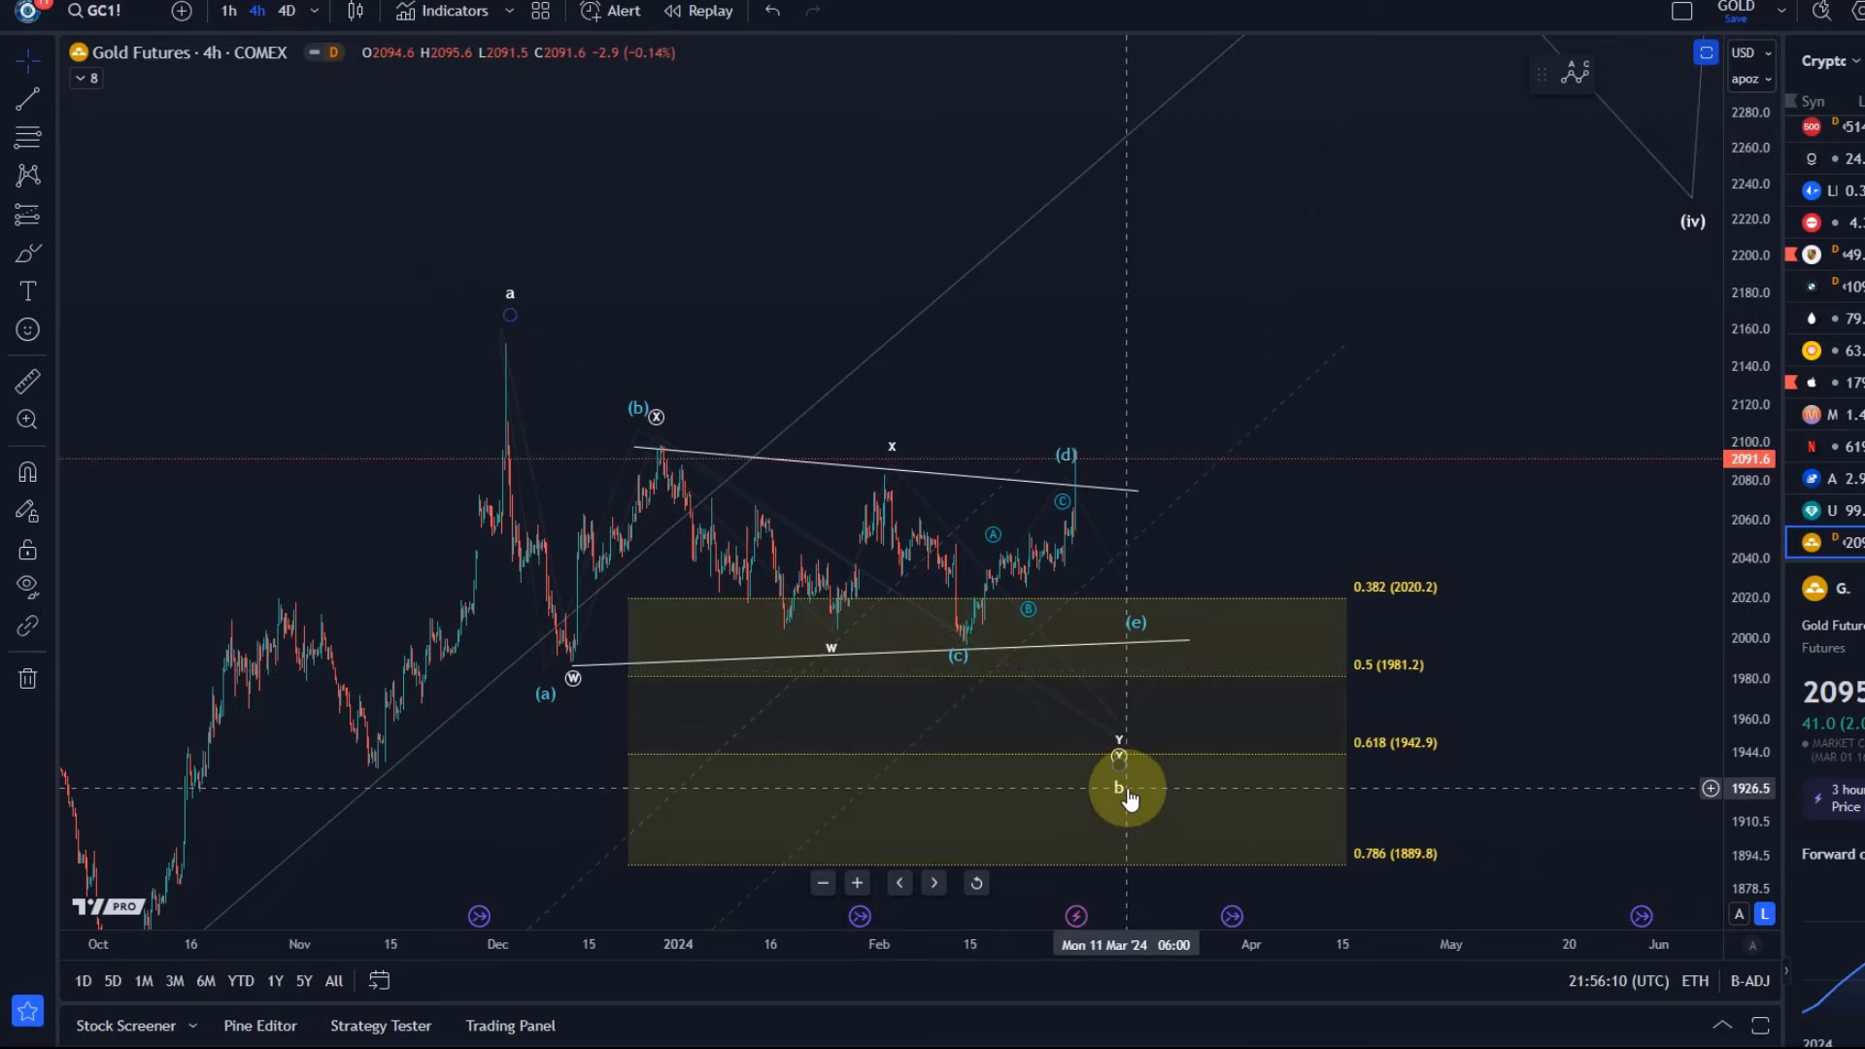
Step: Brush the circled W-X-Y swings in red from the wave a high towards the Y target, and undo the strokes
left_click(25, 251)
mouse_move(500, 351)
left_mouse_down()
mouse_move(585, 692)
mouse_move(654, 433)
mouse_move(841, 632)
mouse_move(1066, 464)
mouse_move(1174, 741)
left_mouse_up()
left_click(783, 16)
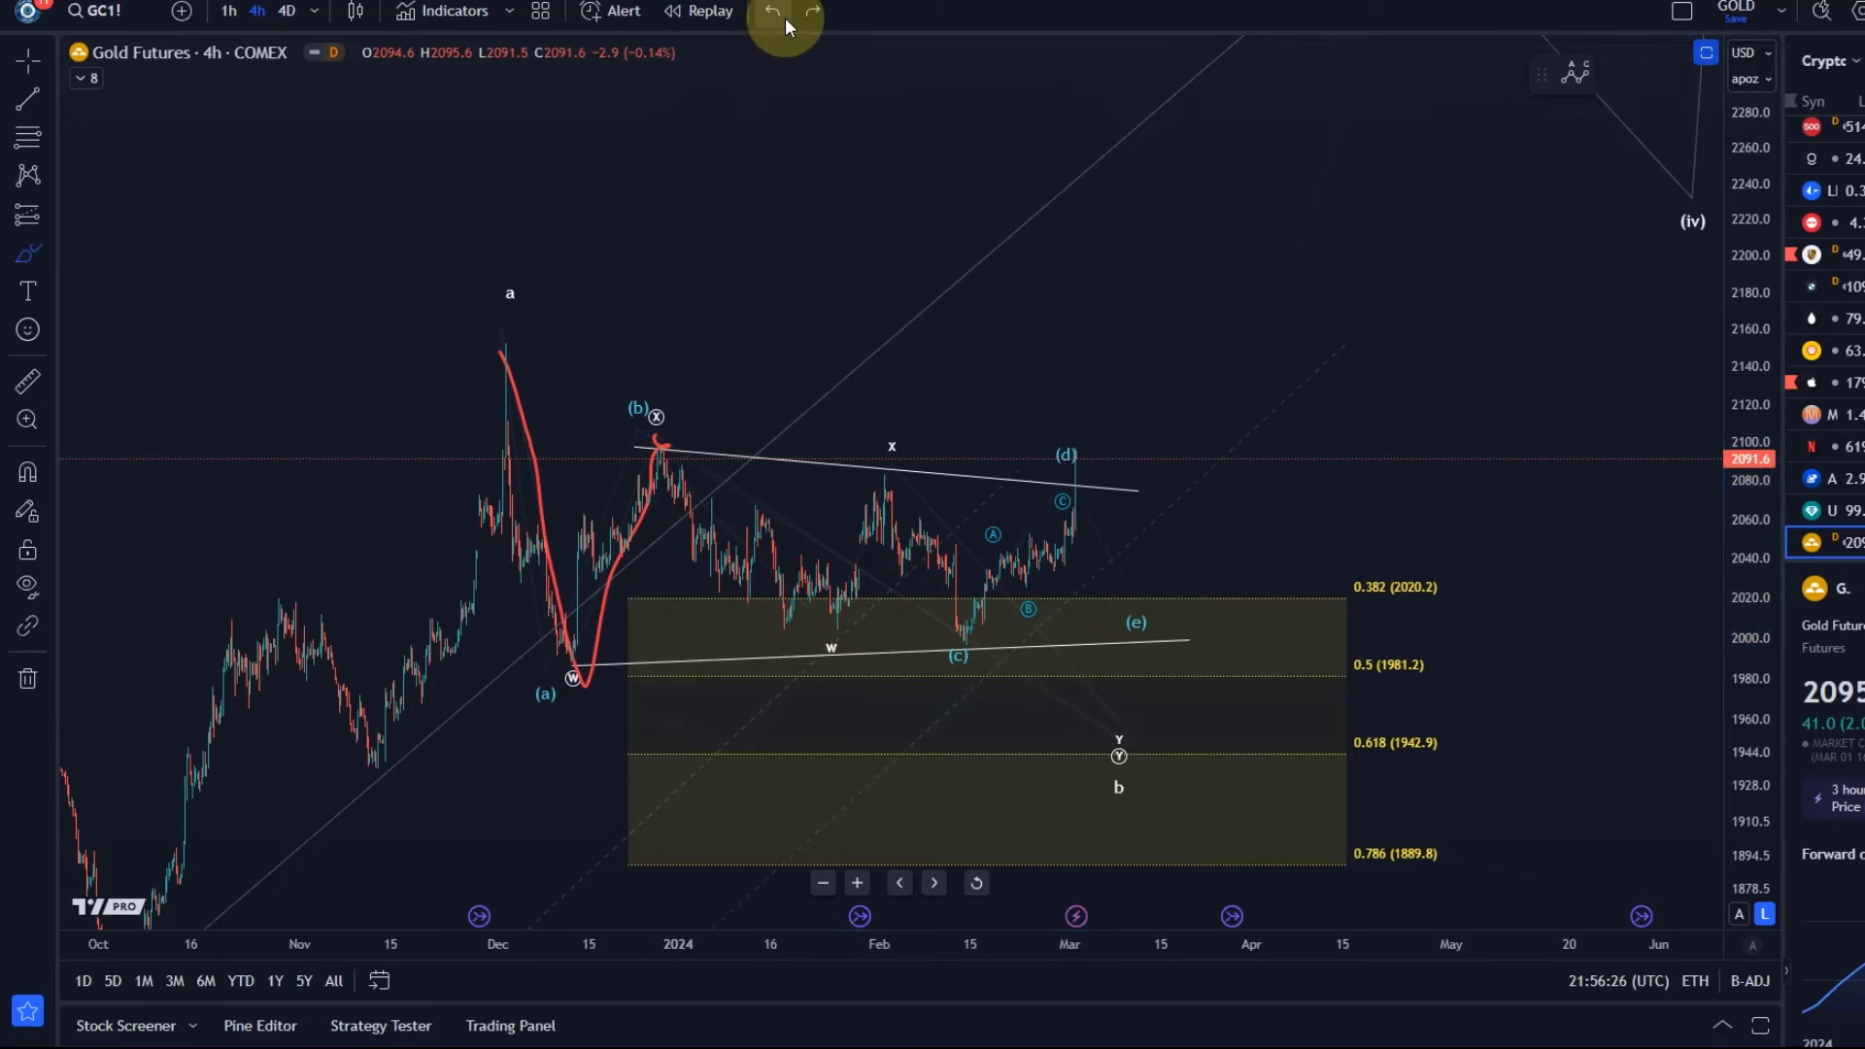
key("Escape")
Step: Move the uncircled X label to the early-March high and shift the Y, circled Y and b labels to about mid-March
left_click_drag(892, 463, 1071, 449)
left_click(1035, 382)
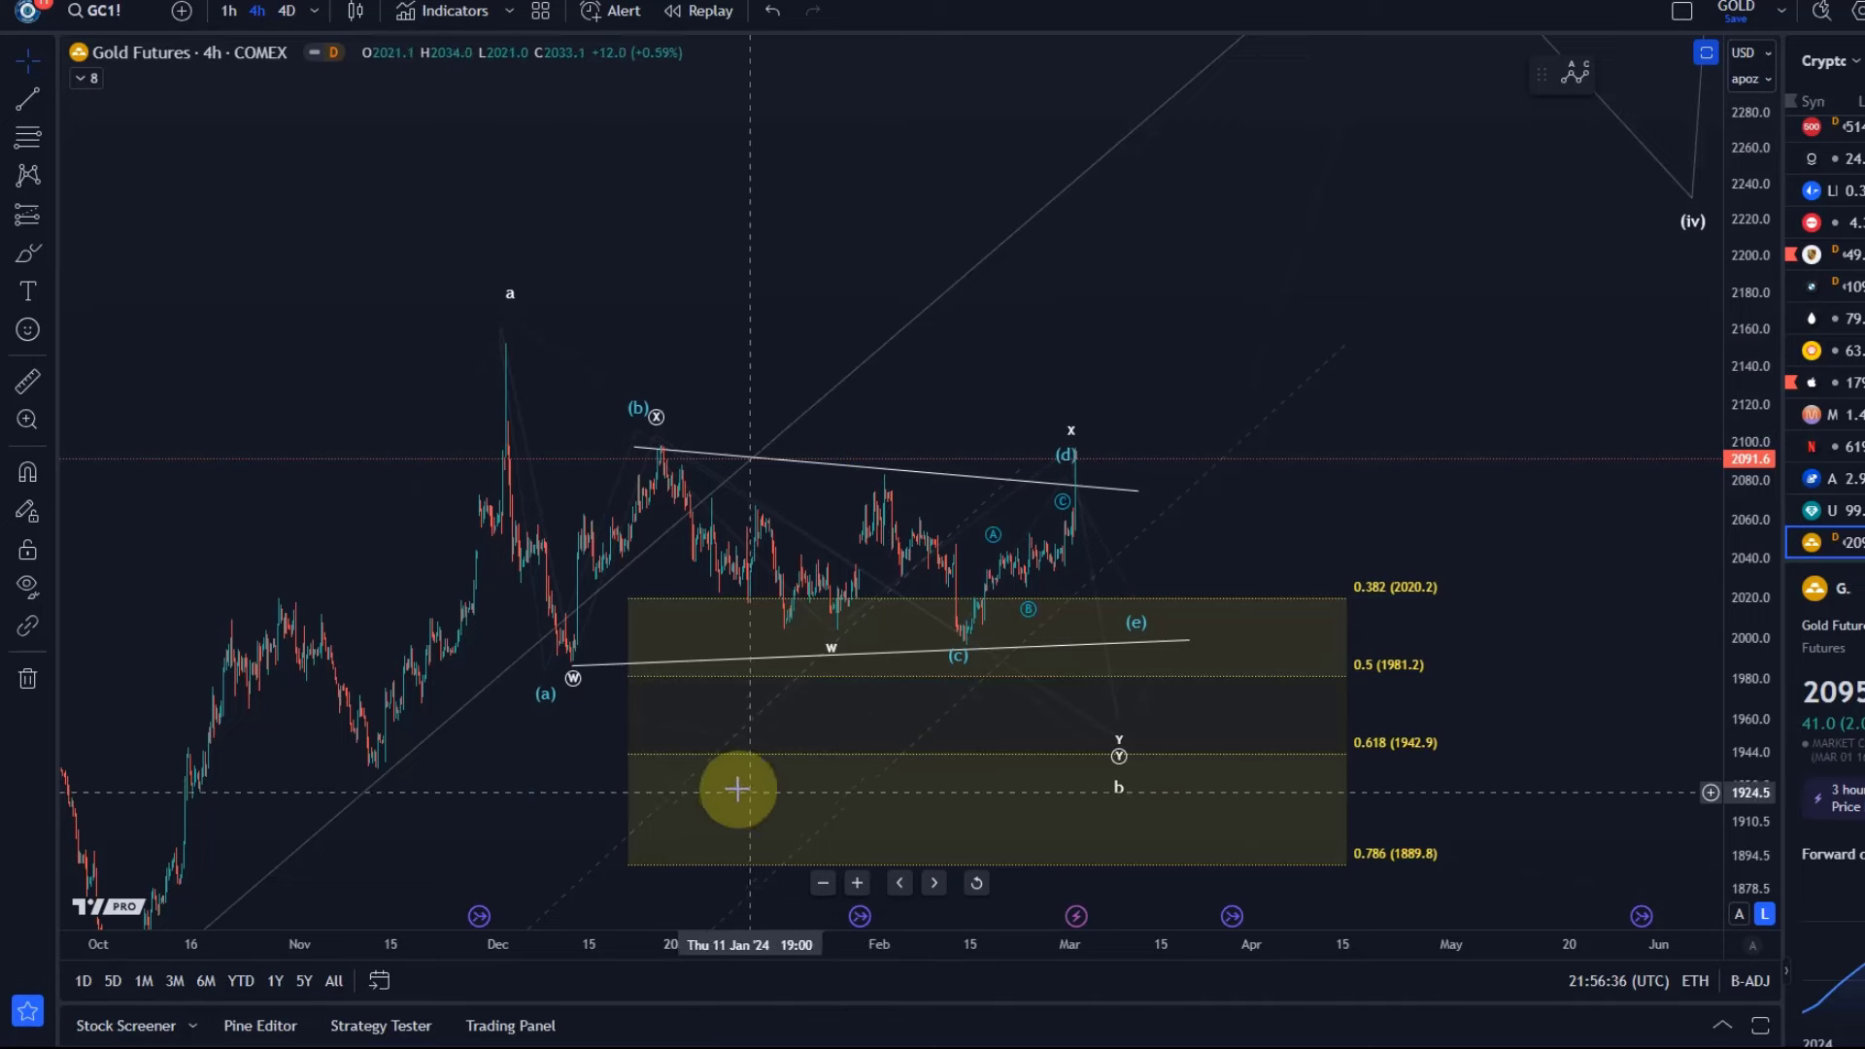
mouse_move(1138, 781)
left_mouse_down()
mouse_move(1098, 737)
mouse_move(1132, 715)
mouse_move(1123, 737)
mouse_move(1162, 725)
mouse_move(1169, 766)
left_mouse_up()
left_click(900, 739)
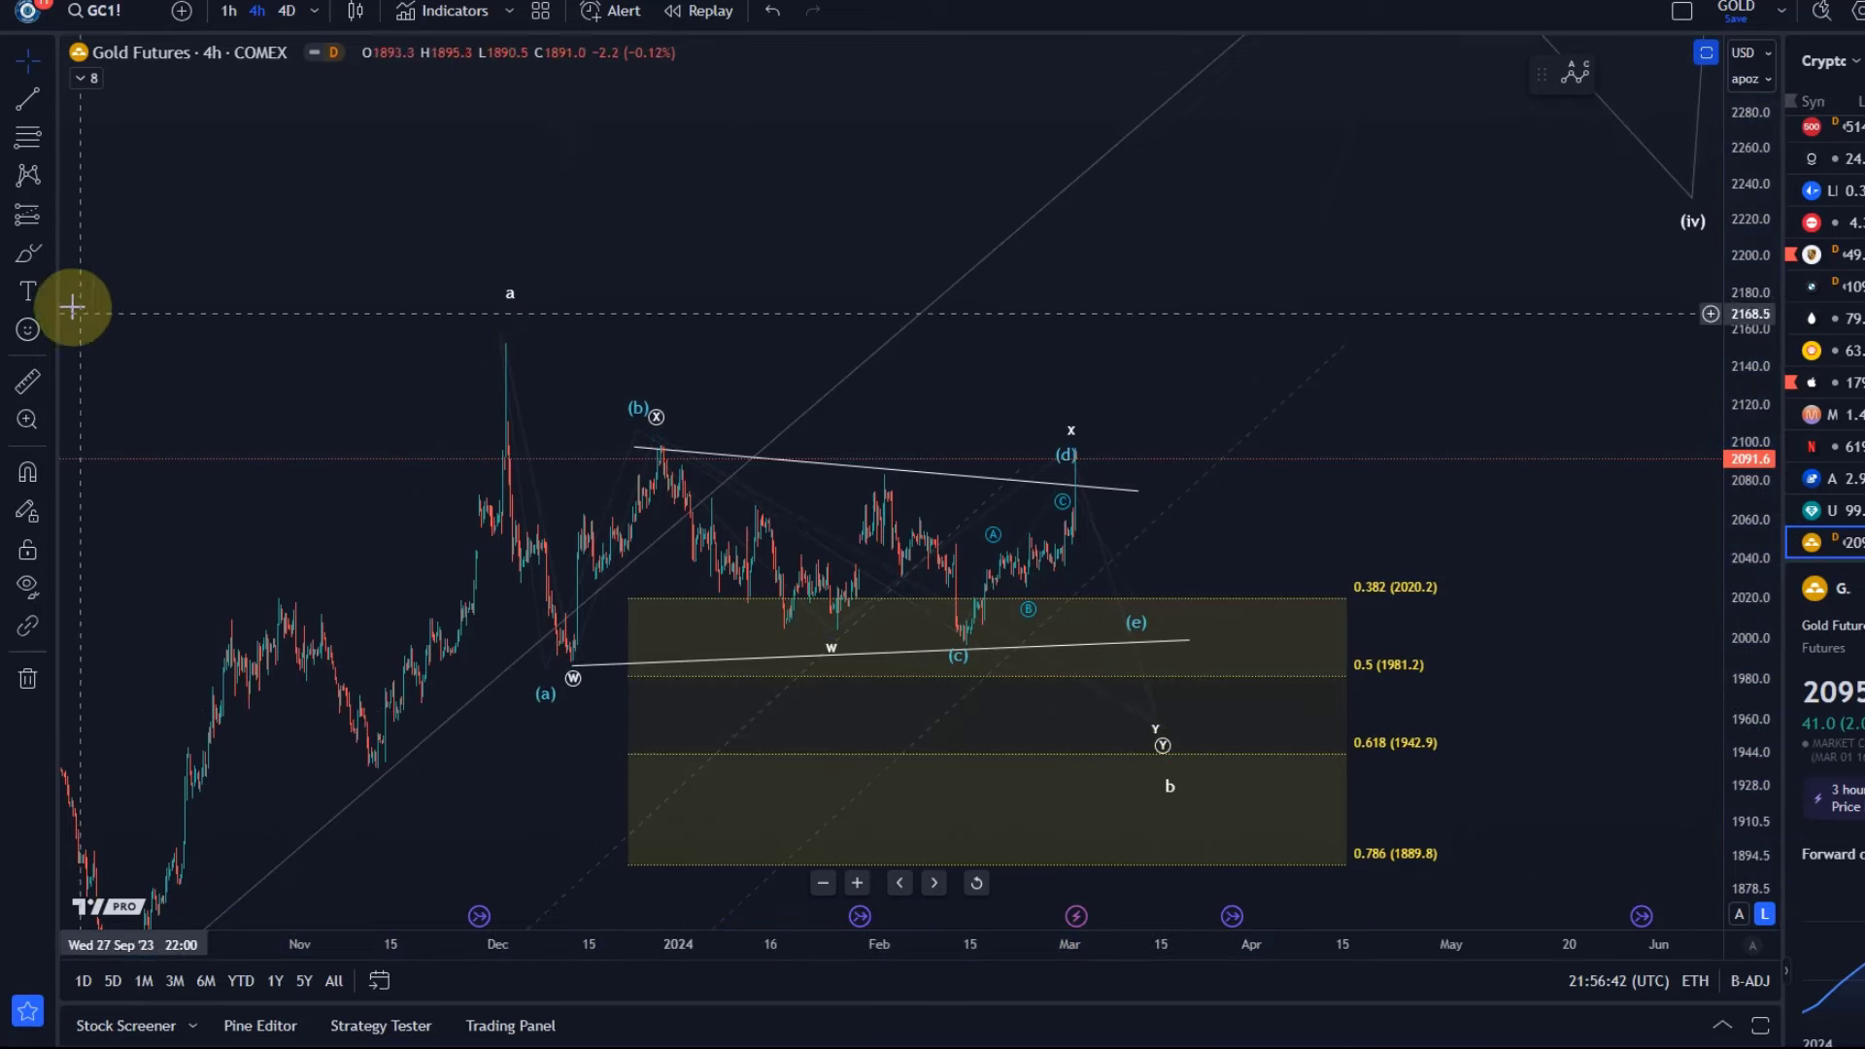
Step: Brush the triangle path in red from wave a through (a) to (e) and up to about 2280, and undo the stroke
left_click(43, 252)
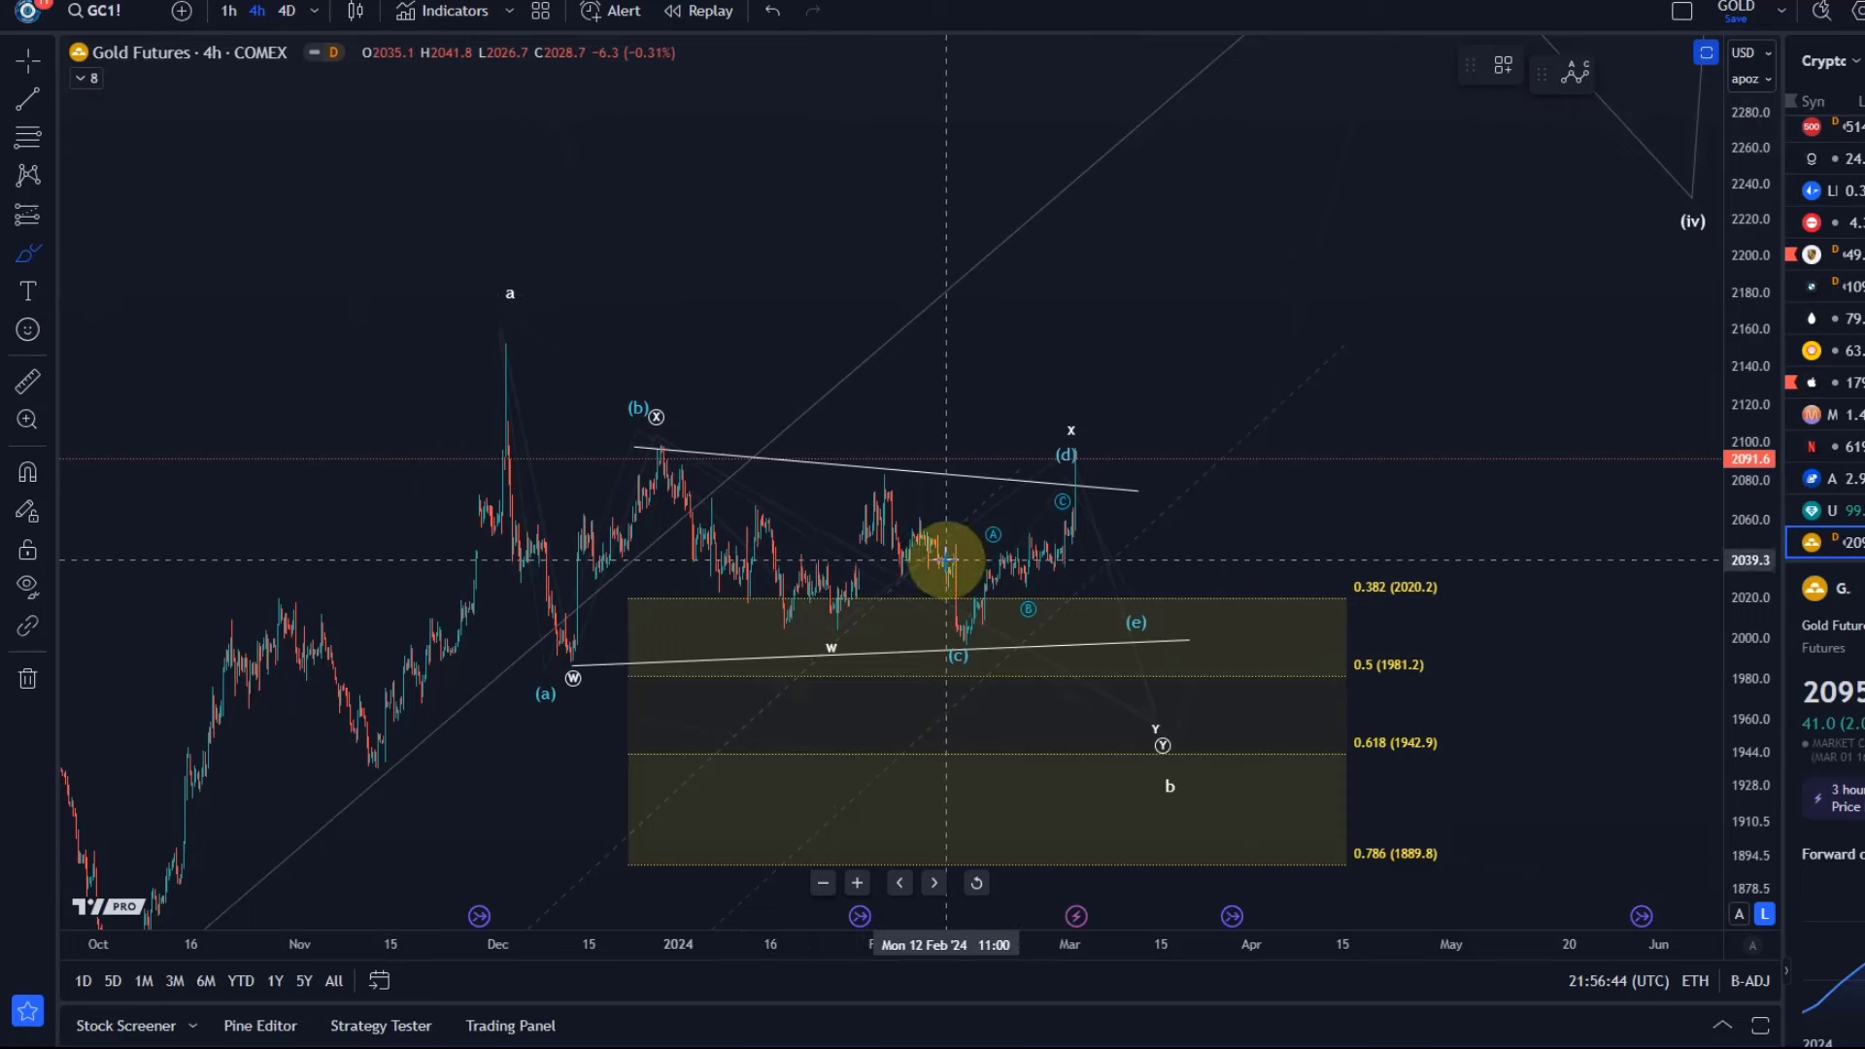
mouse_move(507, 351)
left_mouse_down()
mouse_move(578, 646)
mouse_move(679, 440)
mouse_move(770, 491)
mouse_move(887, 616)
mouse_move(981, 636)
mouse_move(1074, 441)
mouse_move(1144, 631)
mouse_move(1194, 579)
mouse_move(1336, 102)
left_mouse_up()
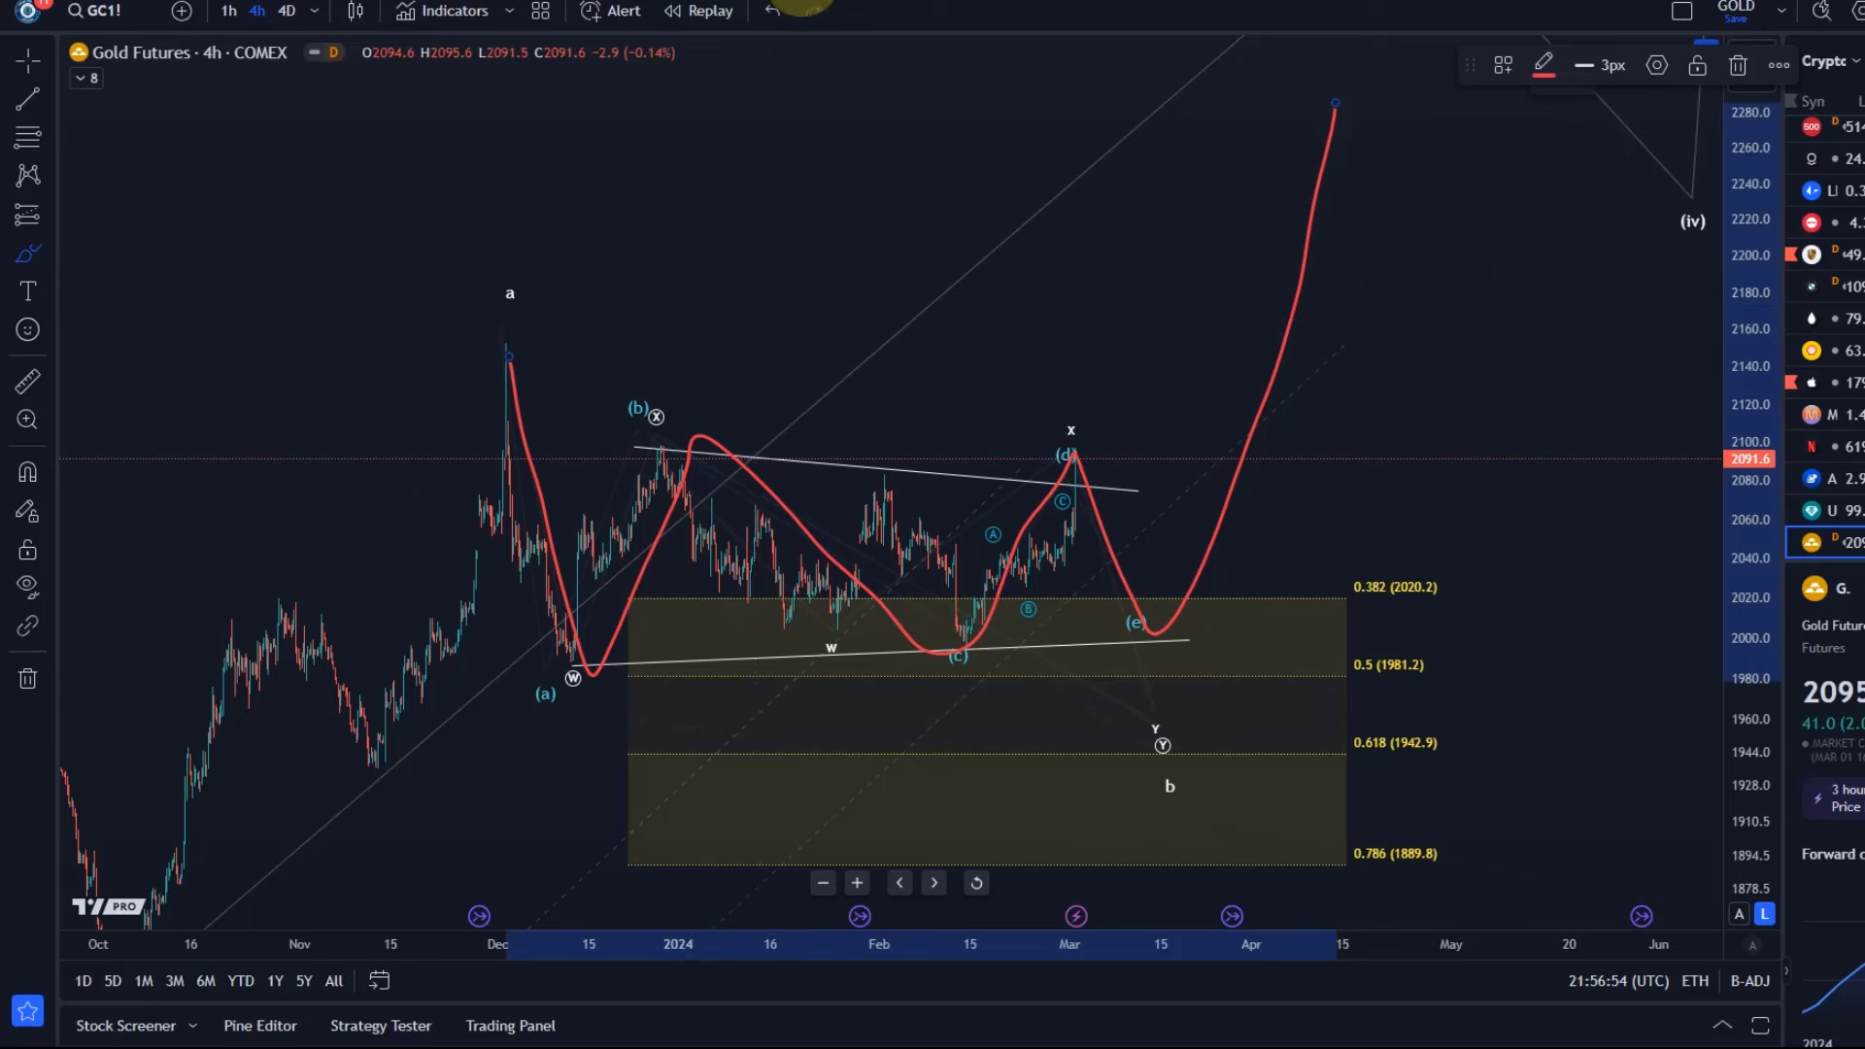
left_click(772, 11)
left_click(772, 11)
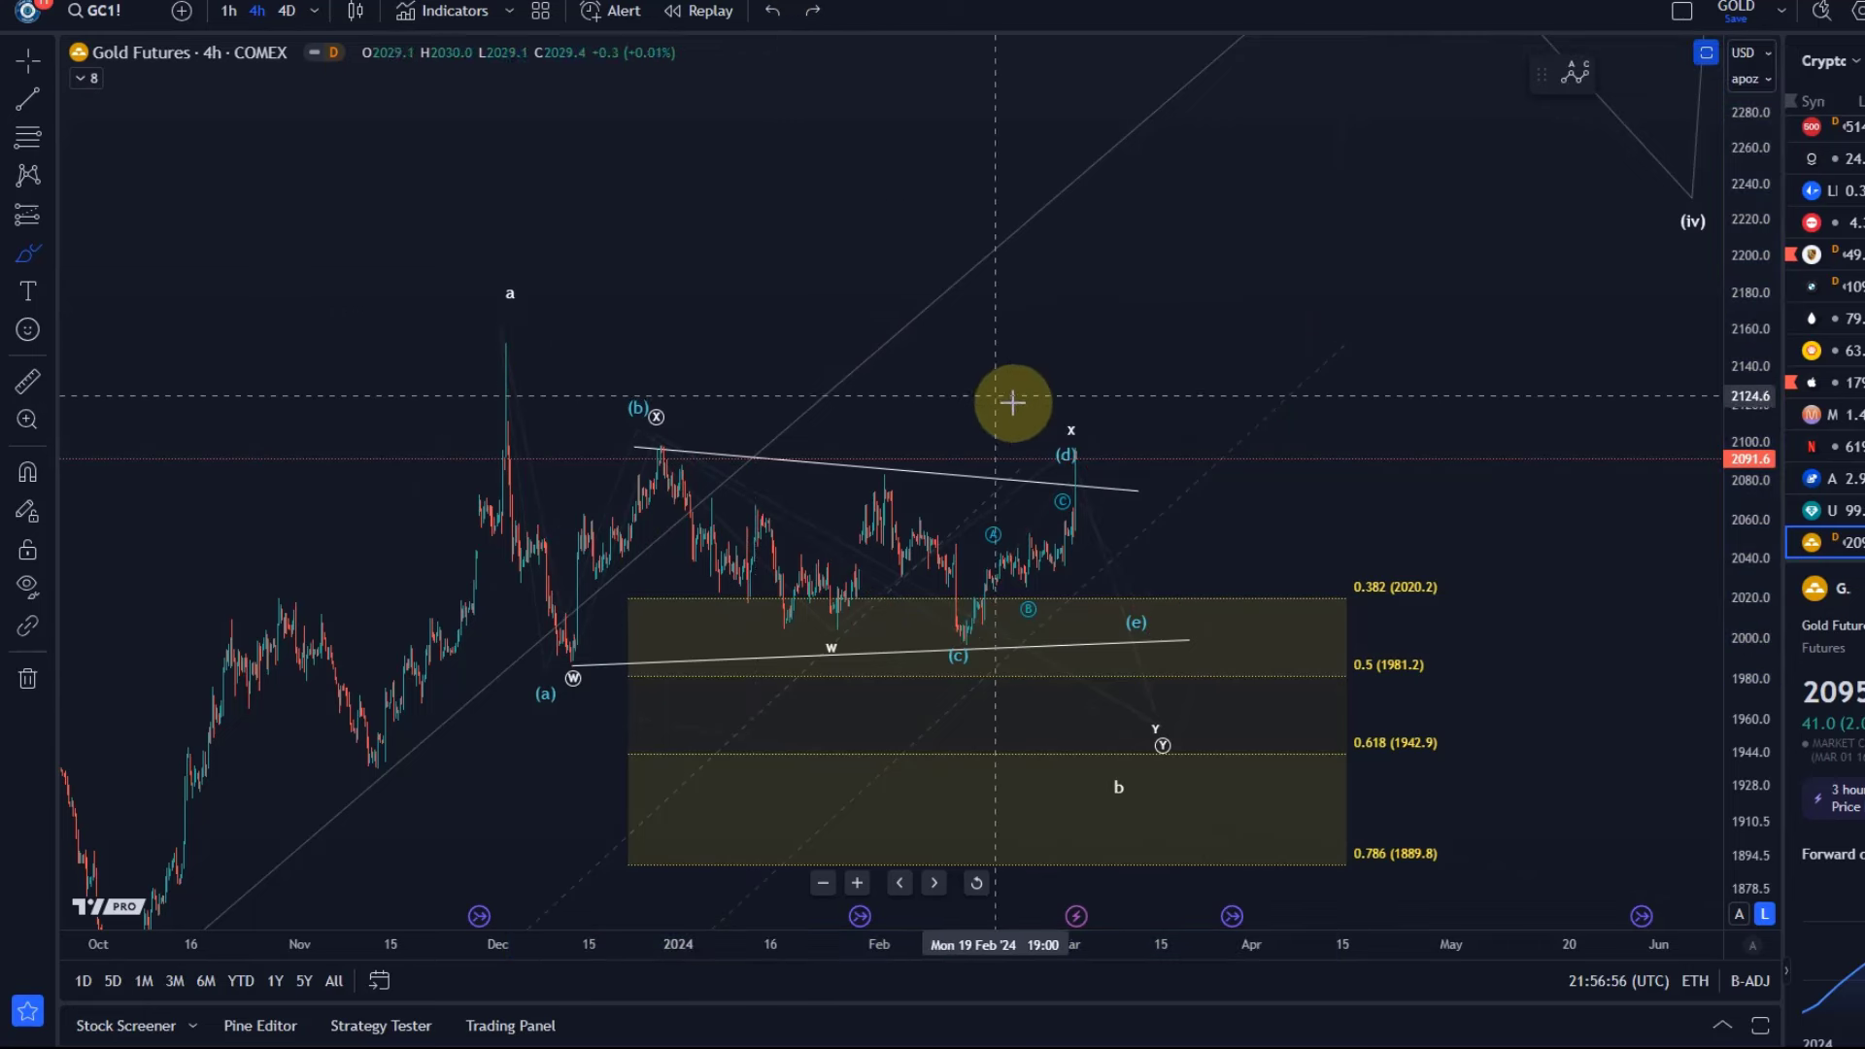
Step: Move the (d) and circled C labels onto the early-March high and place wave b's point just below circled Y at about 1940
mouse_move(1062, 467)
left_mouse_down()
mouse_move(1086, 458)
mouse_move(1067, 498)
mouse_move(1078, 468)
left_mouse_up()
left_click(1156, 420)
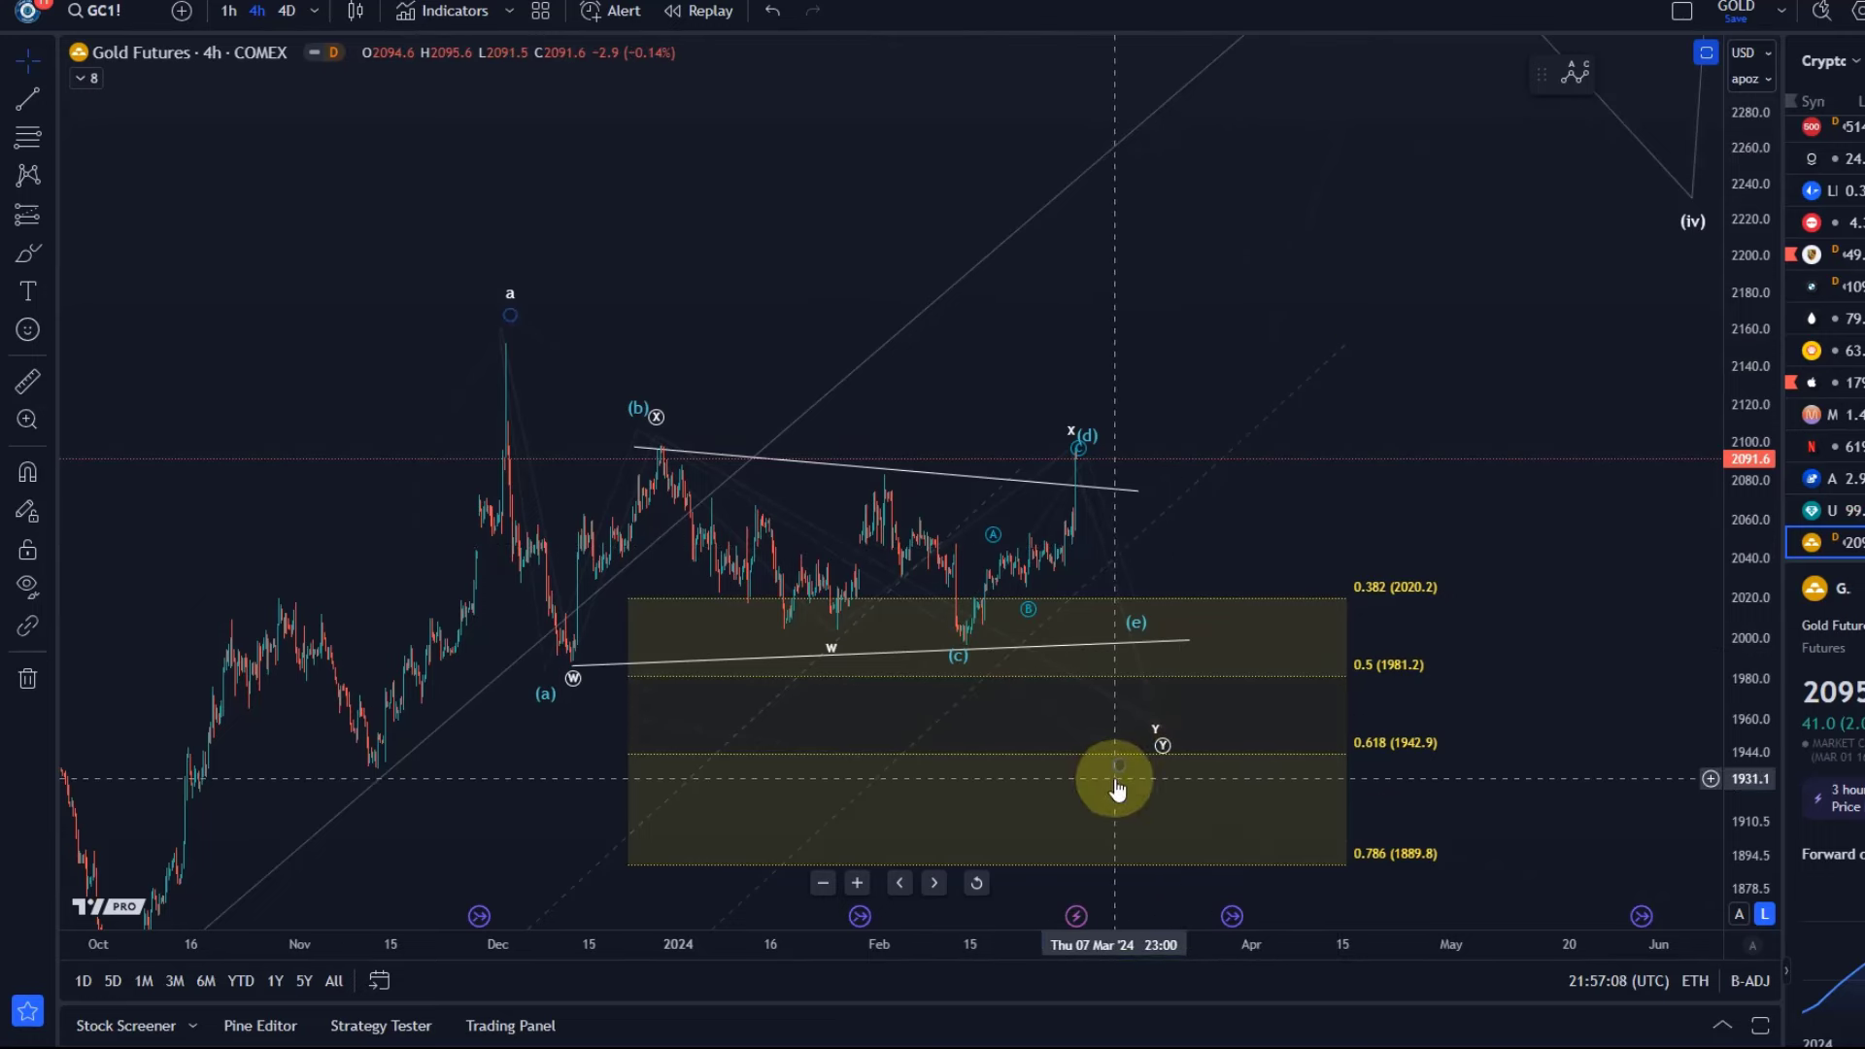
left_click_drag(1117, 776, 1169, 760)
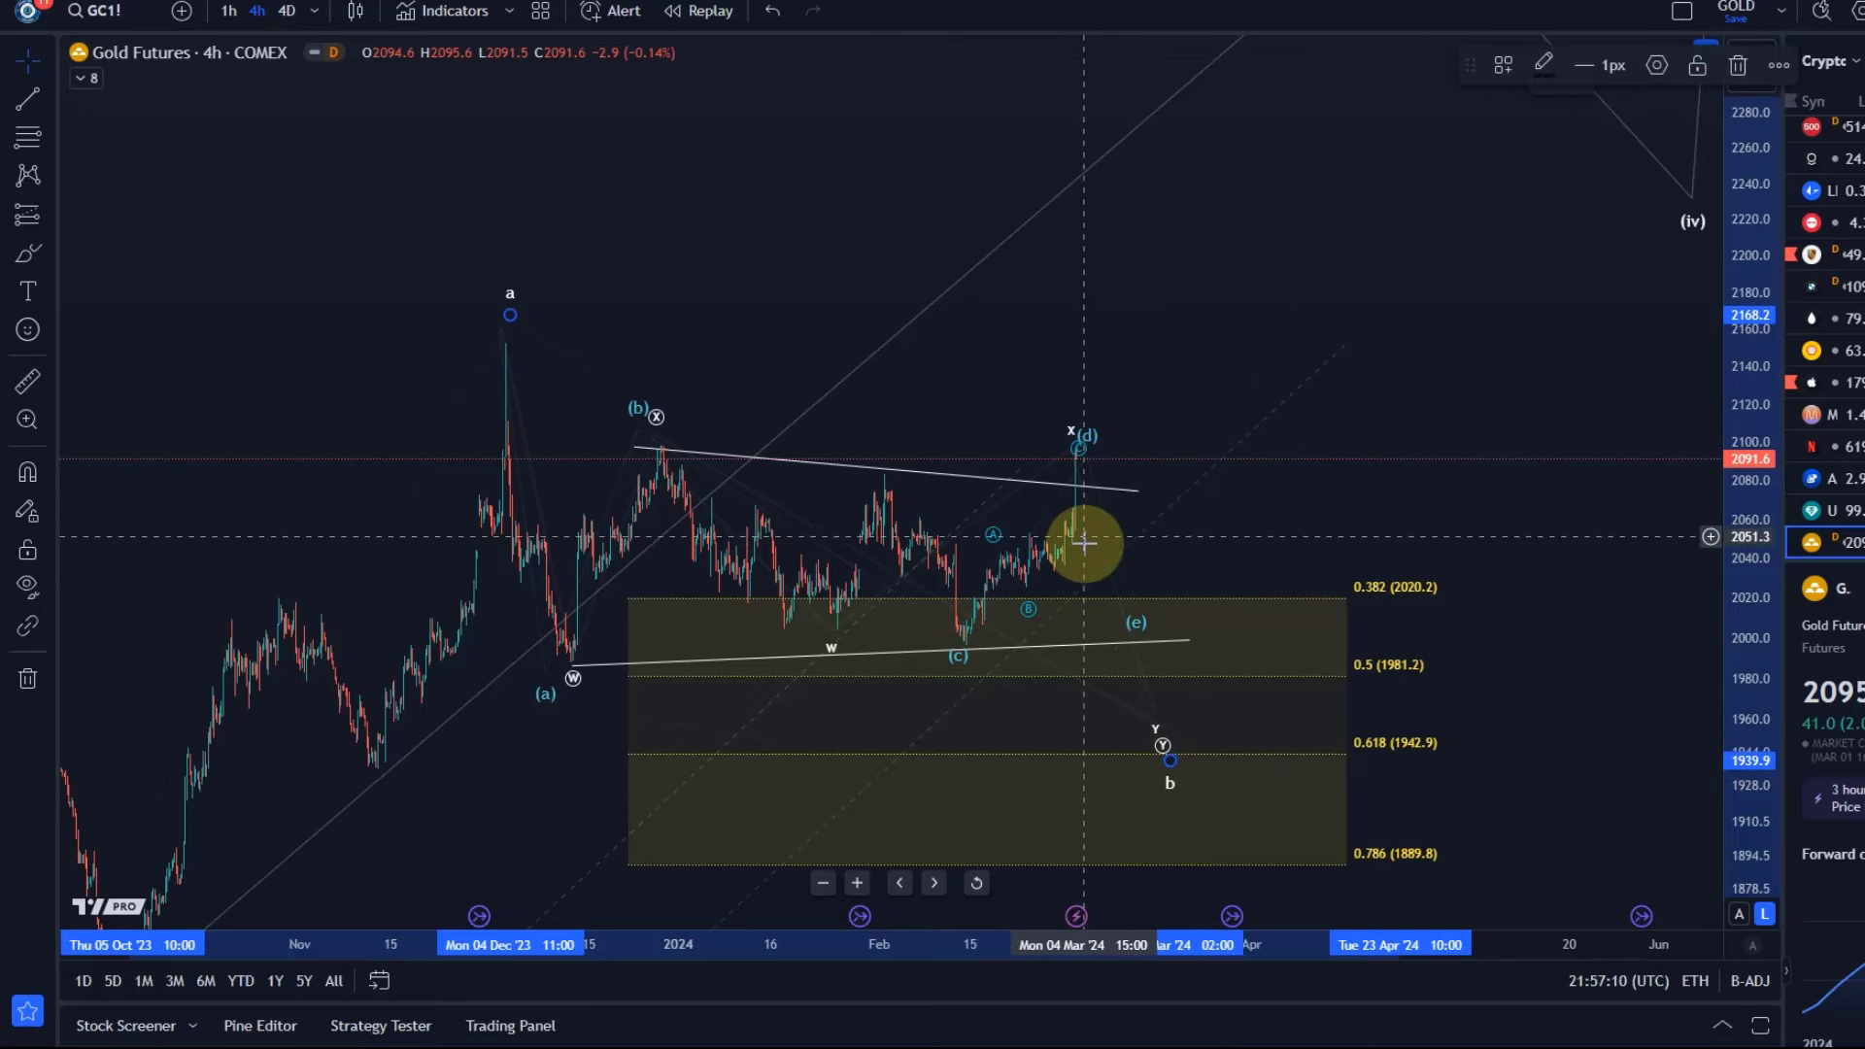
left_click(1171, 766)
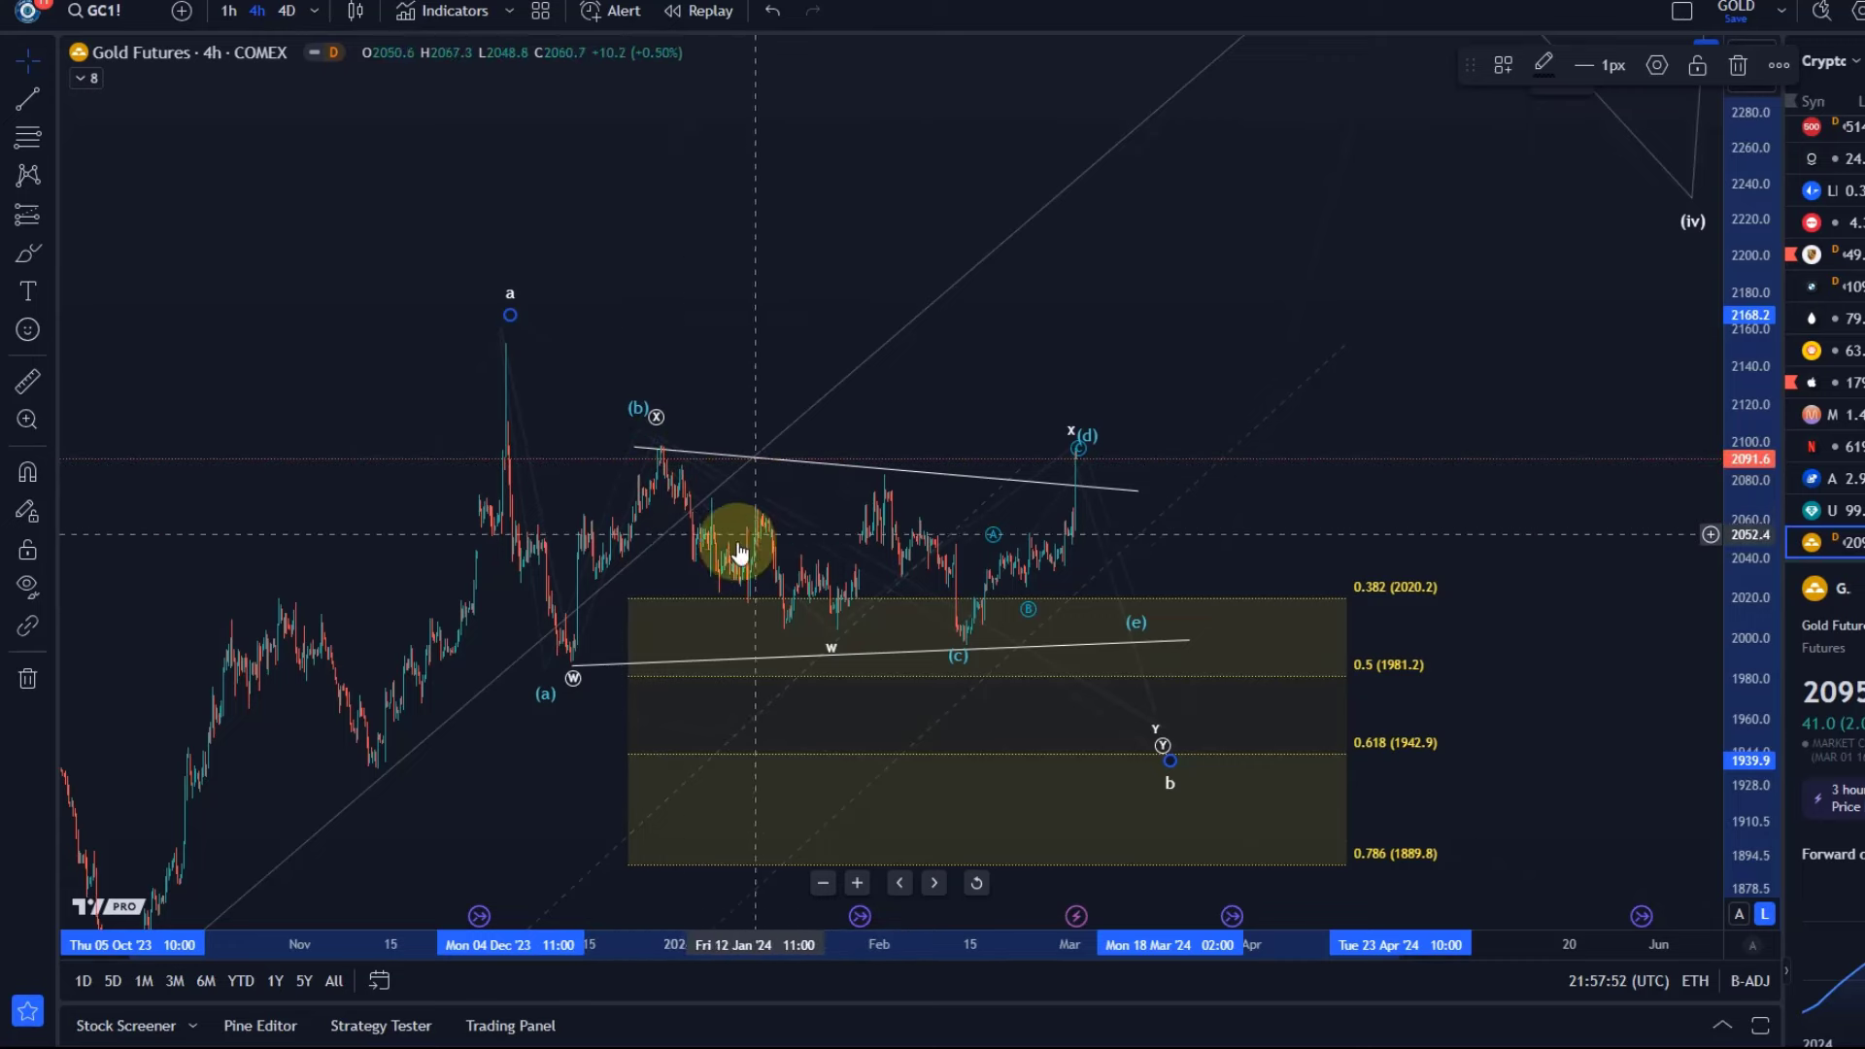
Step: Turn on back adjustment for the continuous Gold Futures contract to compare the (a) and (c) lows
left_click_drag(1294, 291, 1223, 229)
scroll(899, 479, "up", 2)
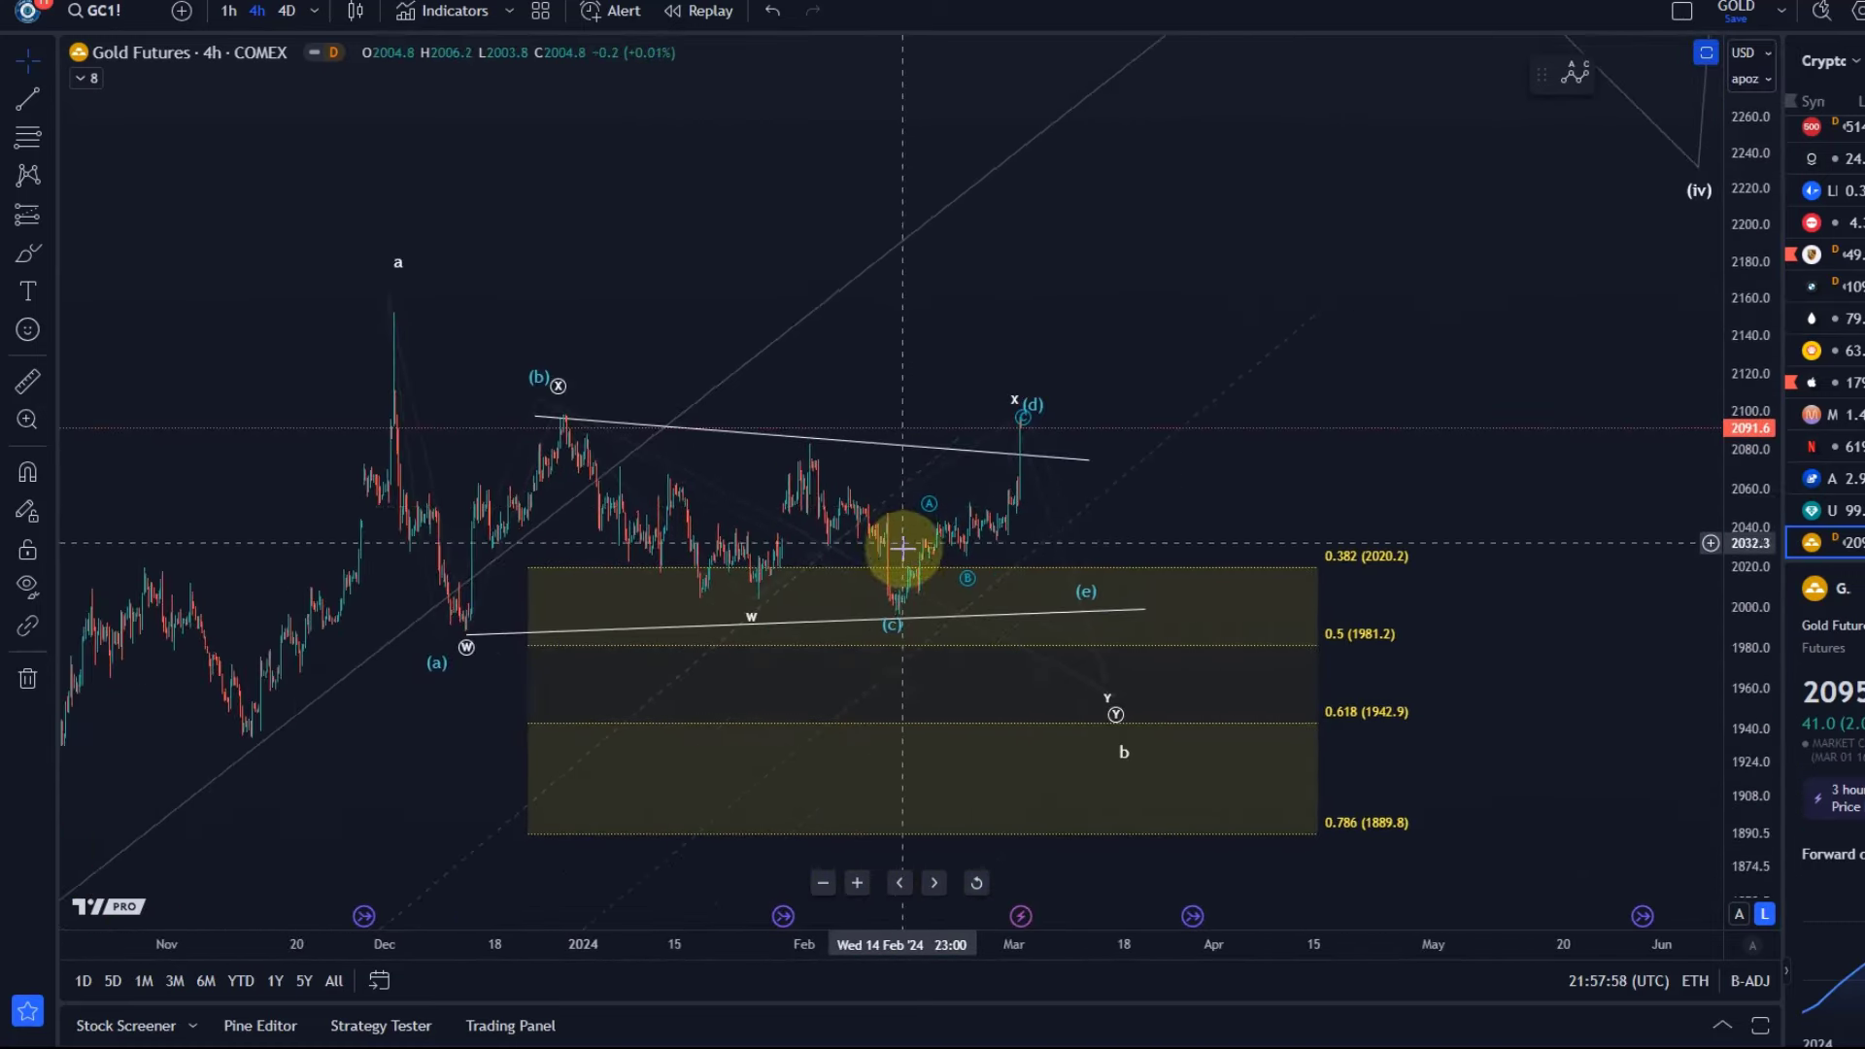
left_click(904, 625)
left_click(766, 574)
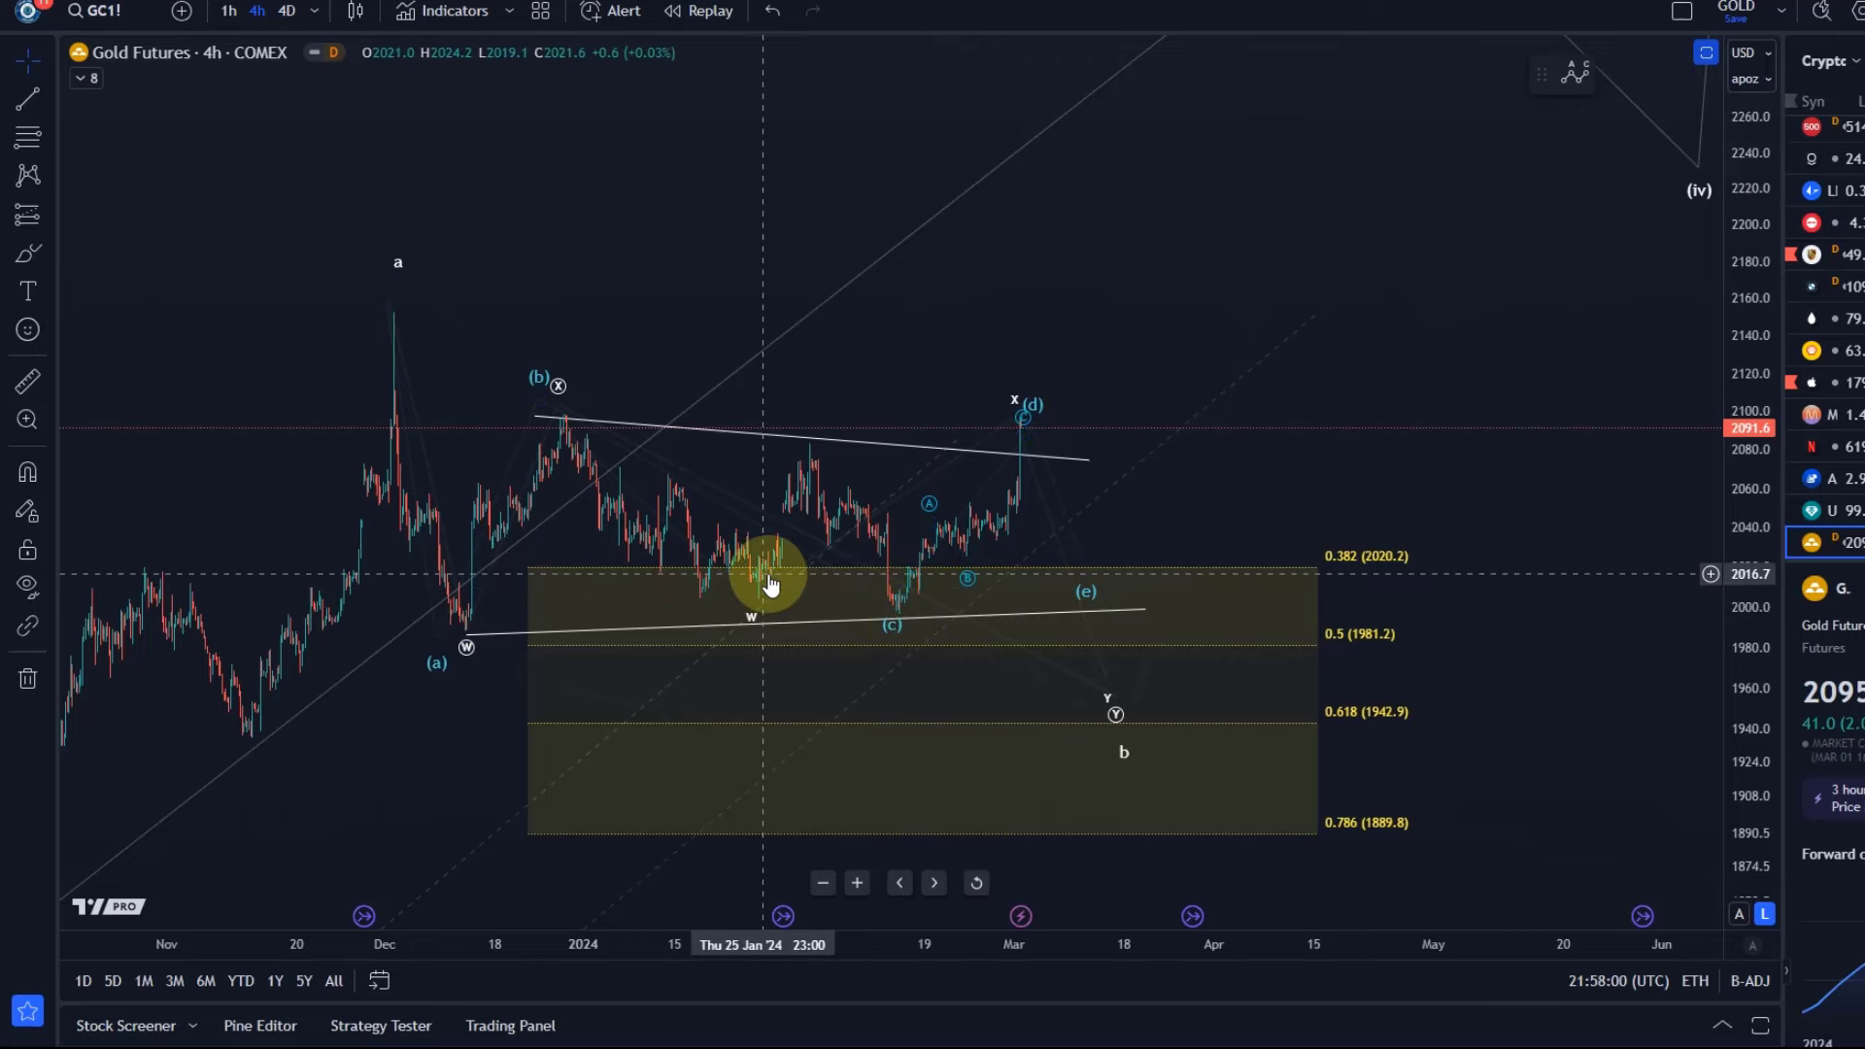
scroll(1020, 612, "down", 2)
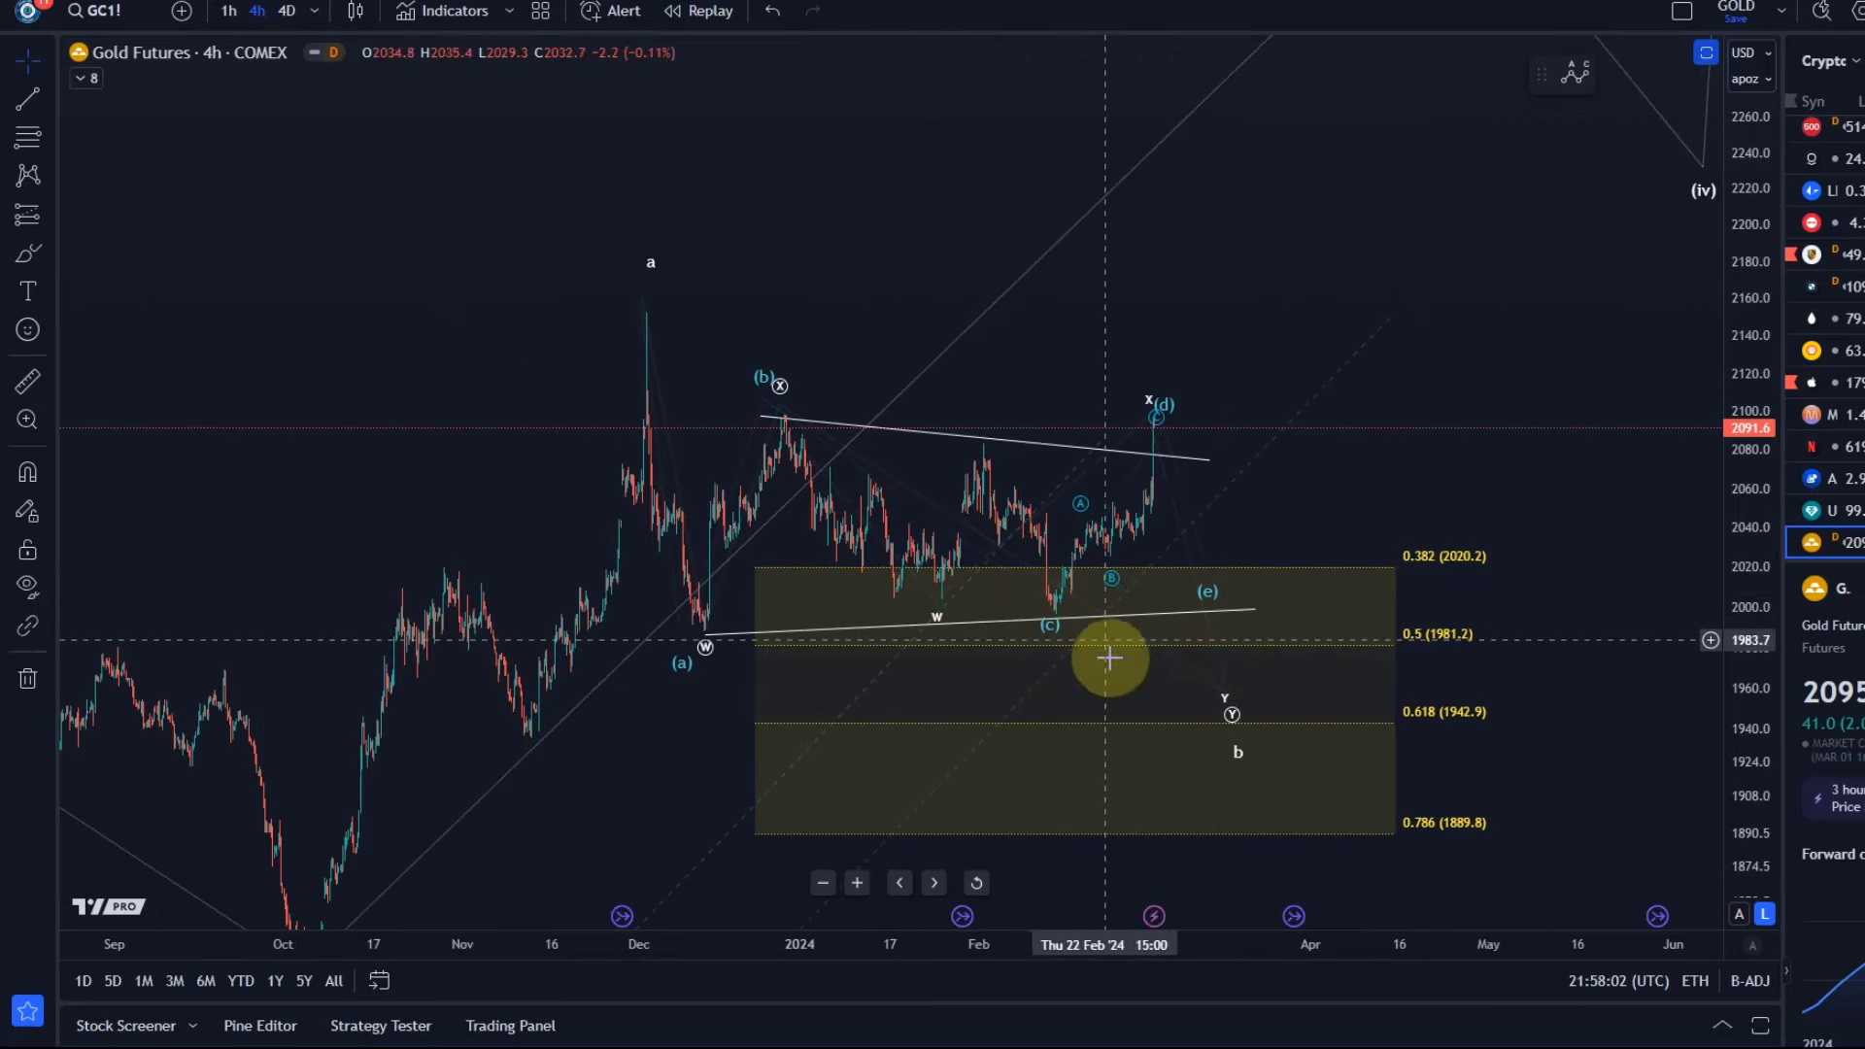
left_click(1050, 629)
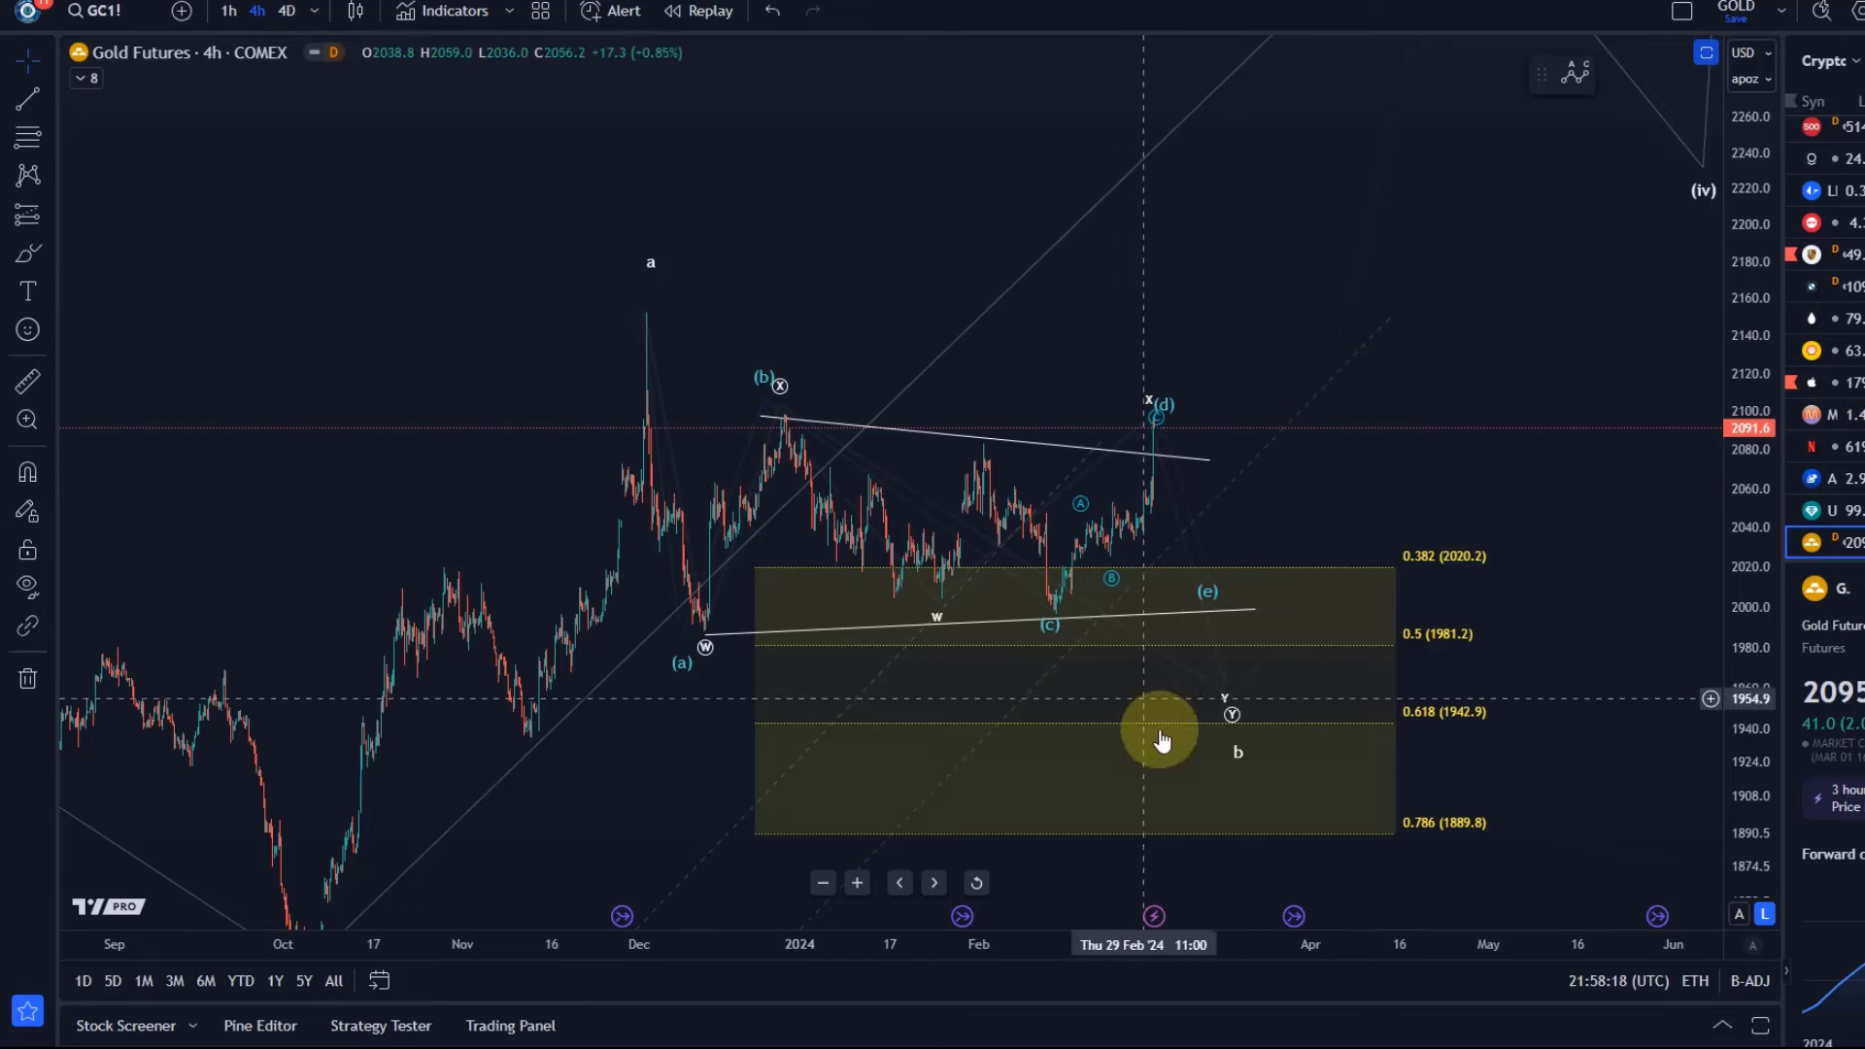
left_click(1745, 988)
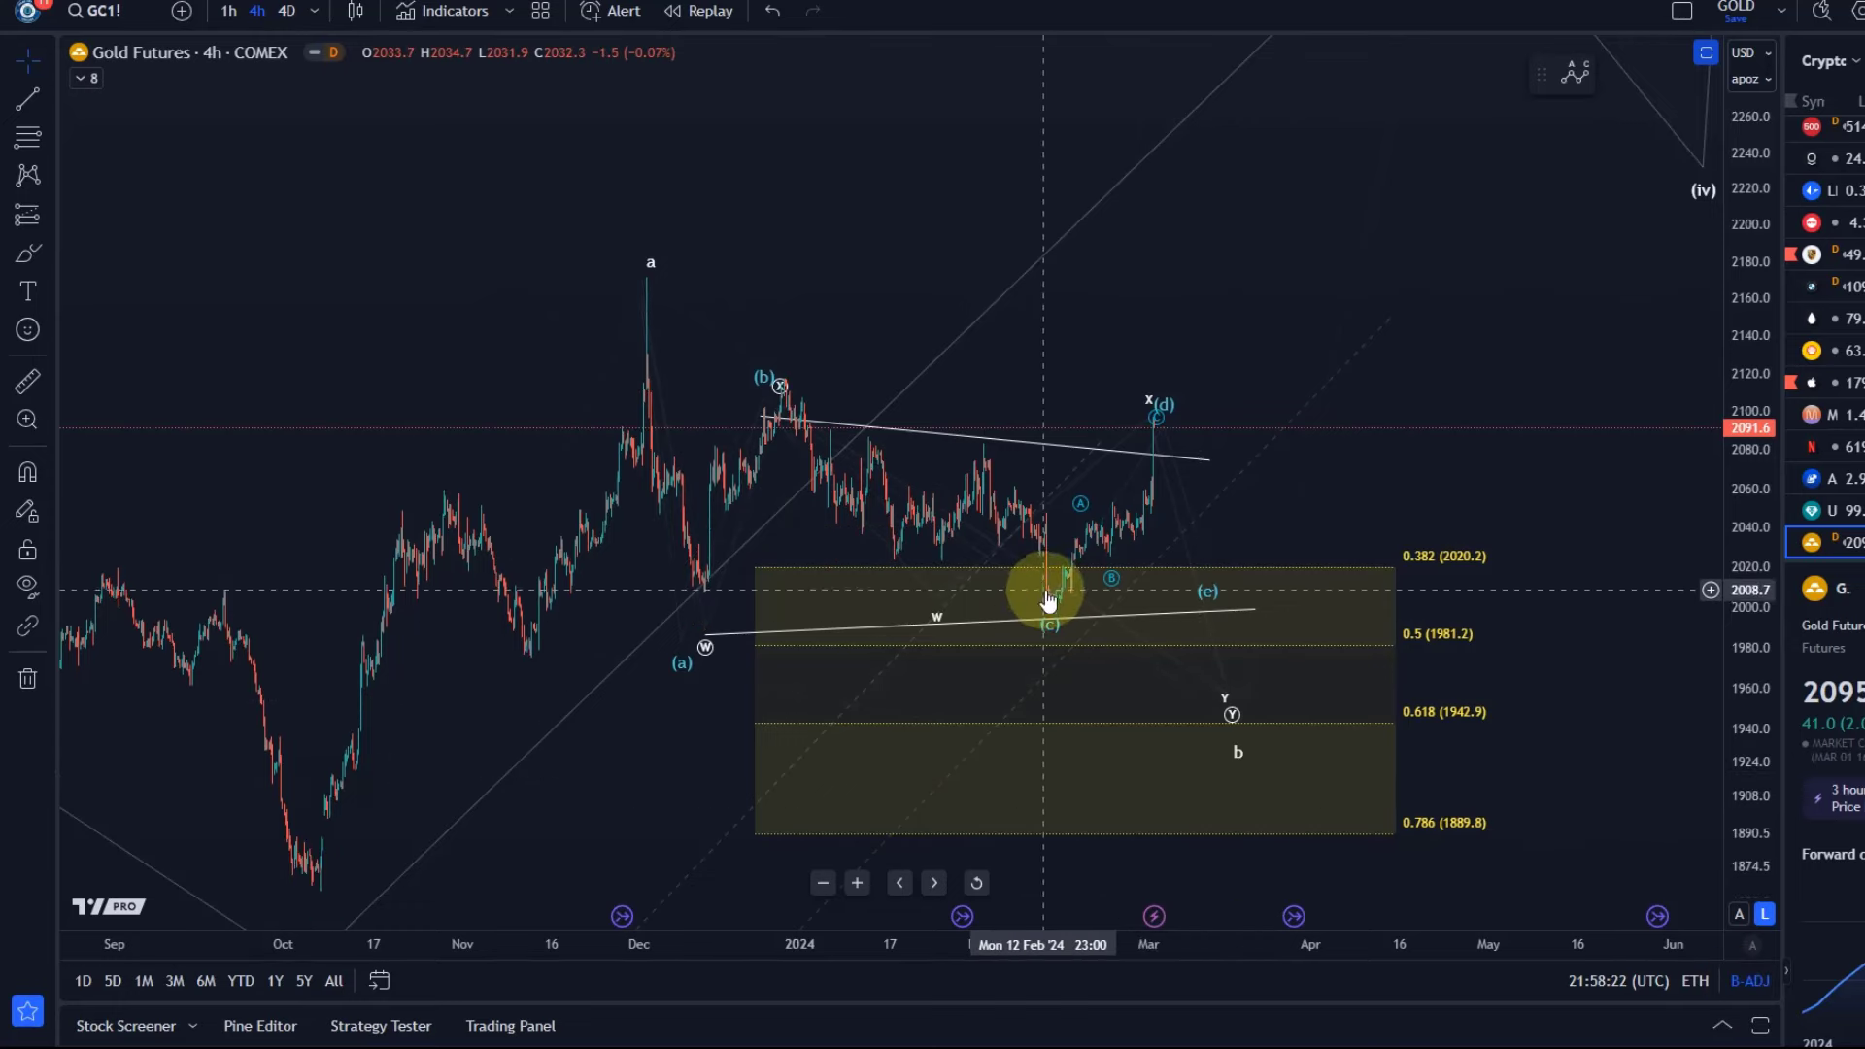
left_click(1742, 990)
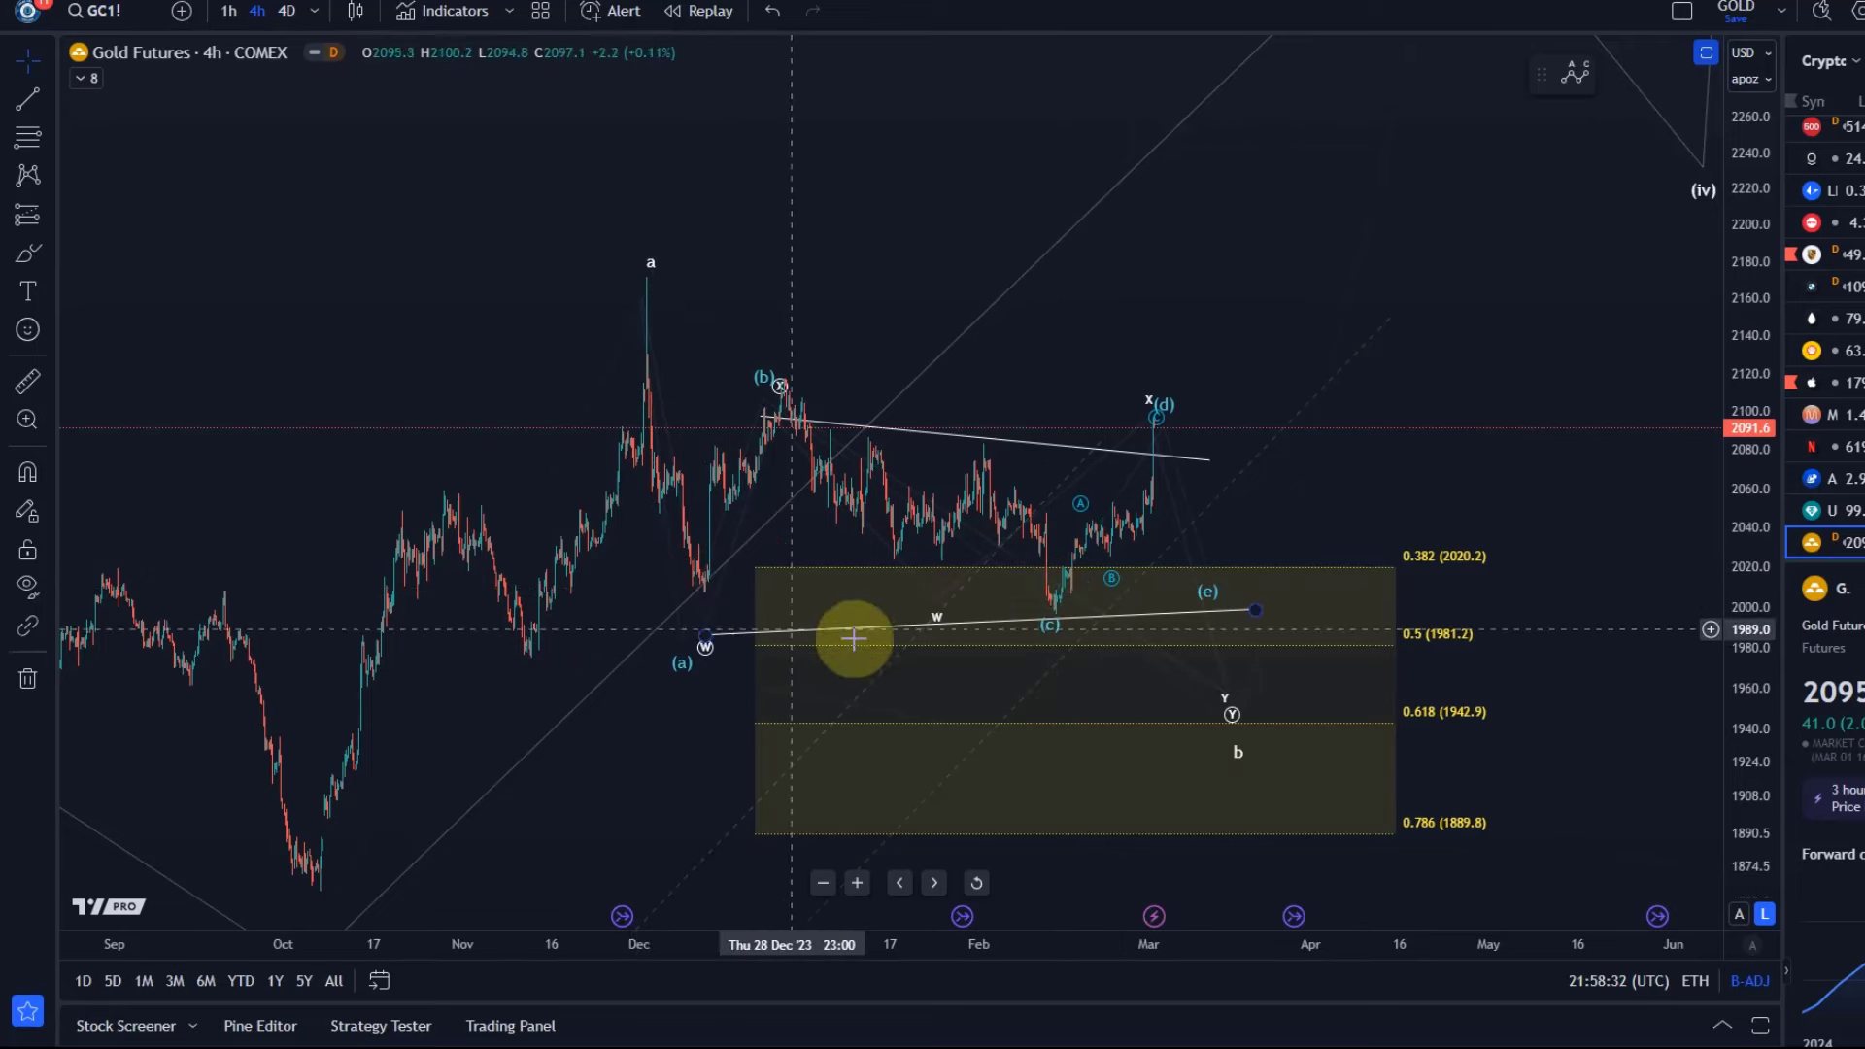
Step: Brush an illustrative path from the wave a high to about 2245 beyond (e), and undo the stroke
left_click(27, 253)
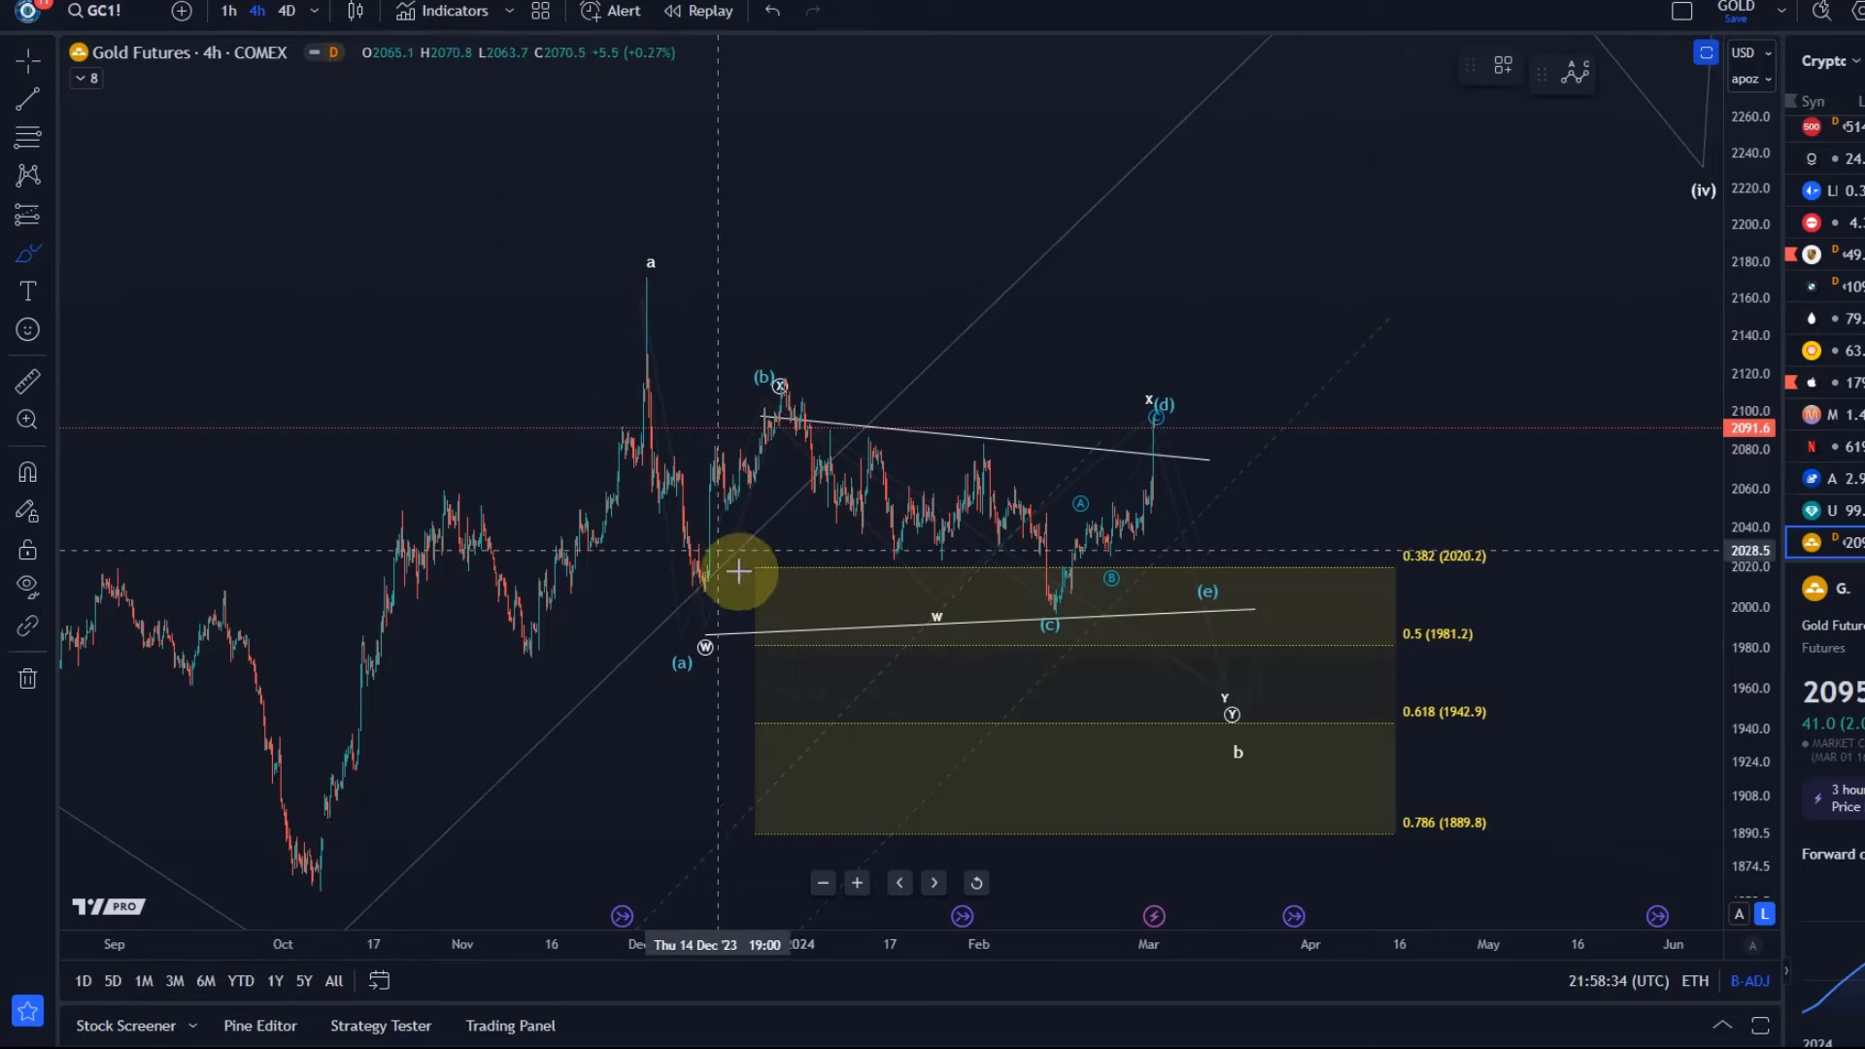
mouse_move(653, 277)
left_mouse_down()
mouse_move(724, 624)
mouse_move(783, 434)
mouse_move(952, 533)
mouse_move(1046, 619)
mouse_move(1352, 144)
left_mouse_up()
left_click(782, 10)
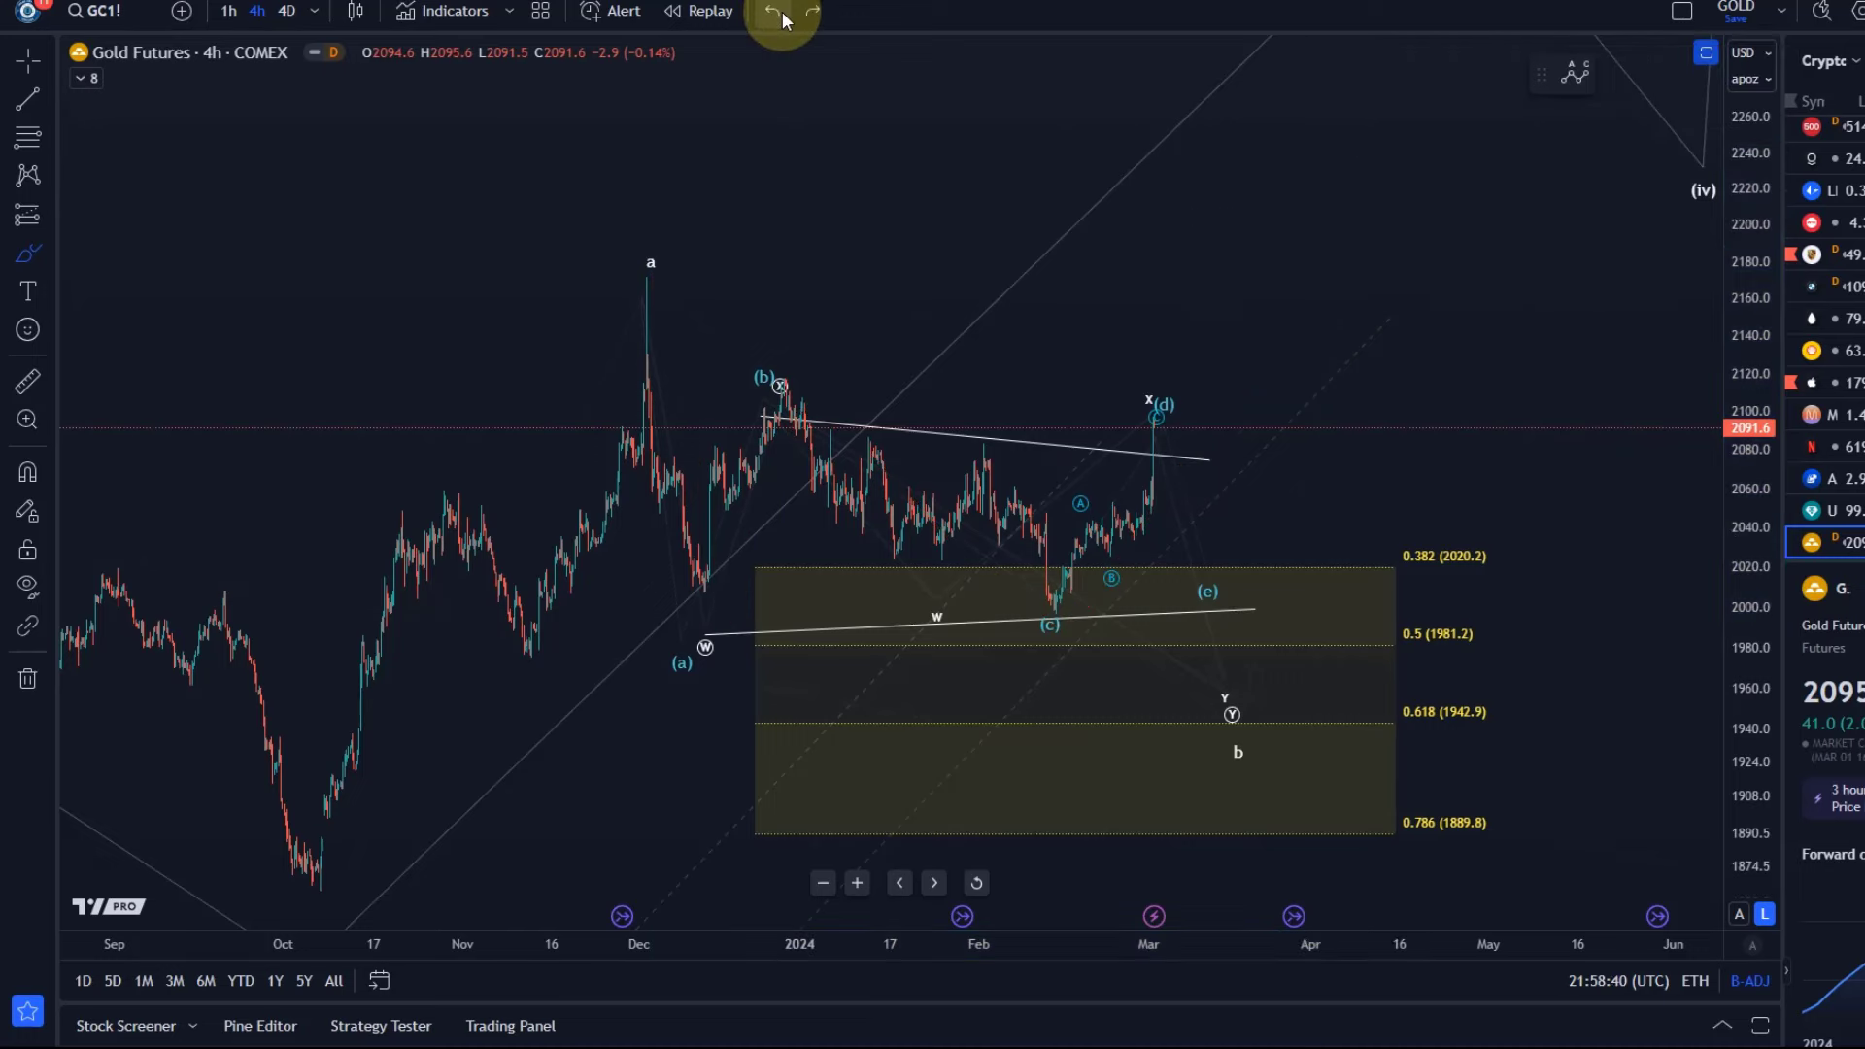
Step: Turn off back adjustment for the continuous Gold Futures contract
left_click(1750, 980)
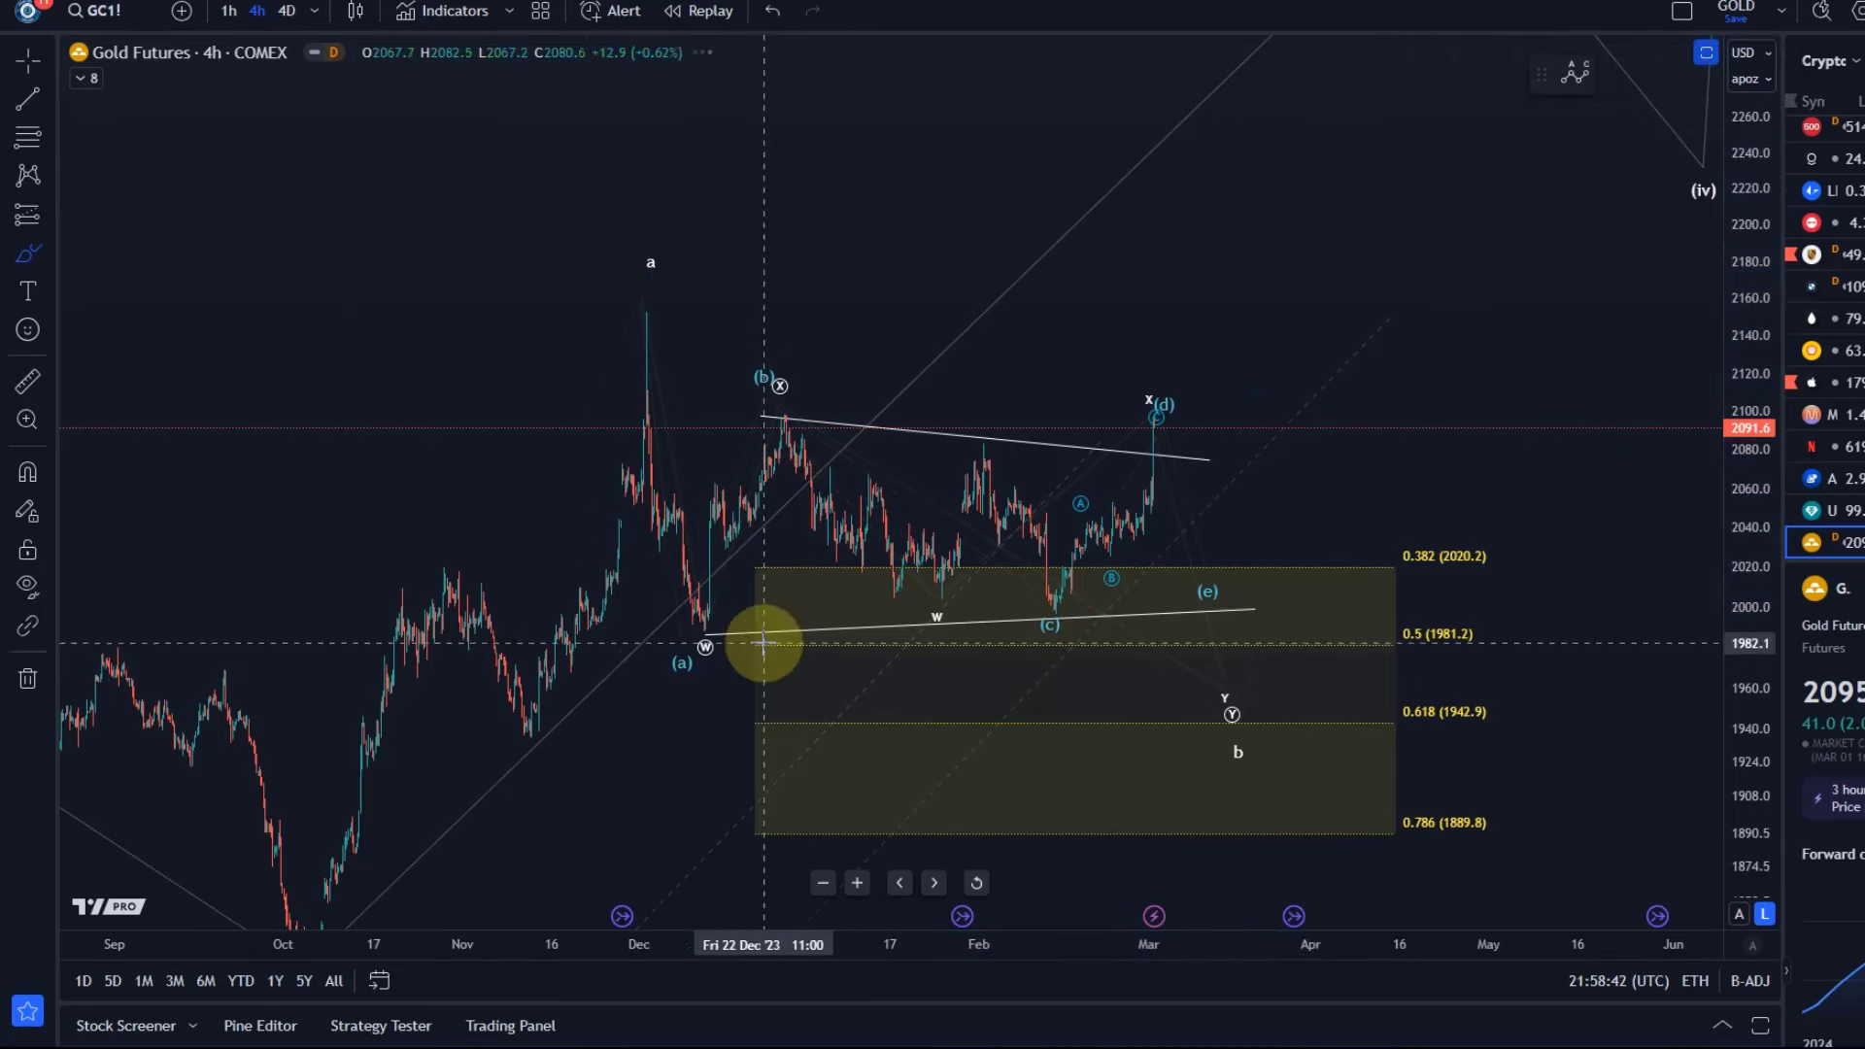
scroll(1153, 361, "up", 2)
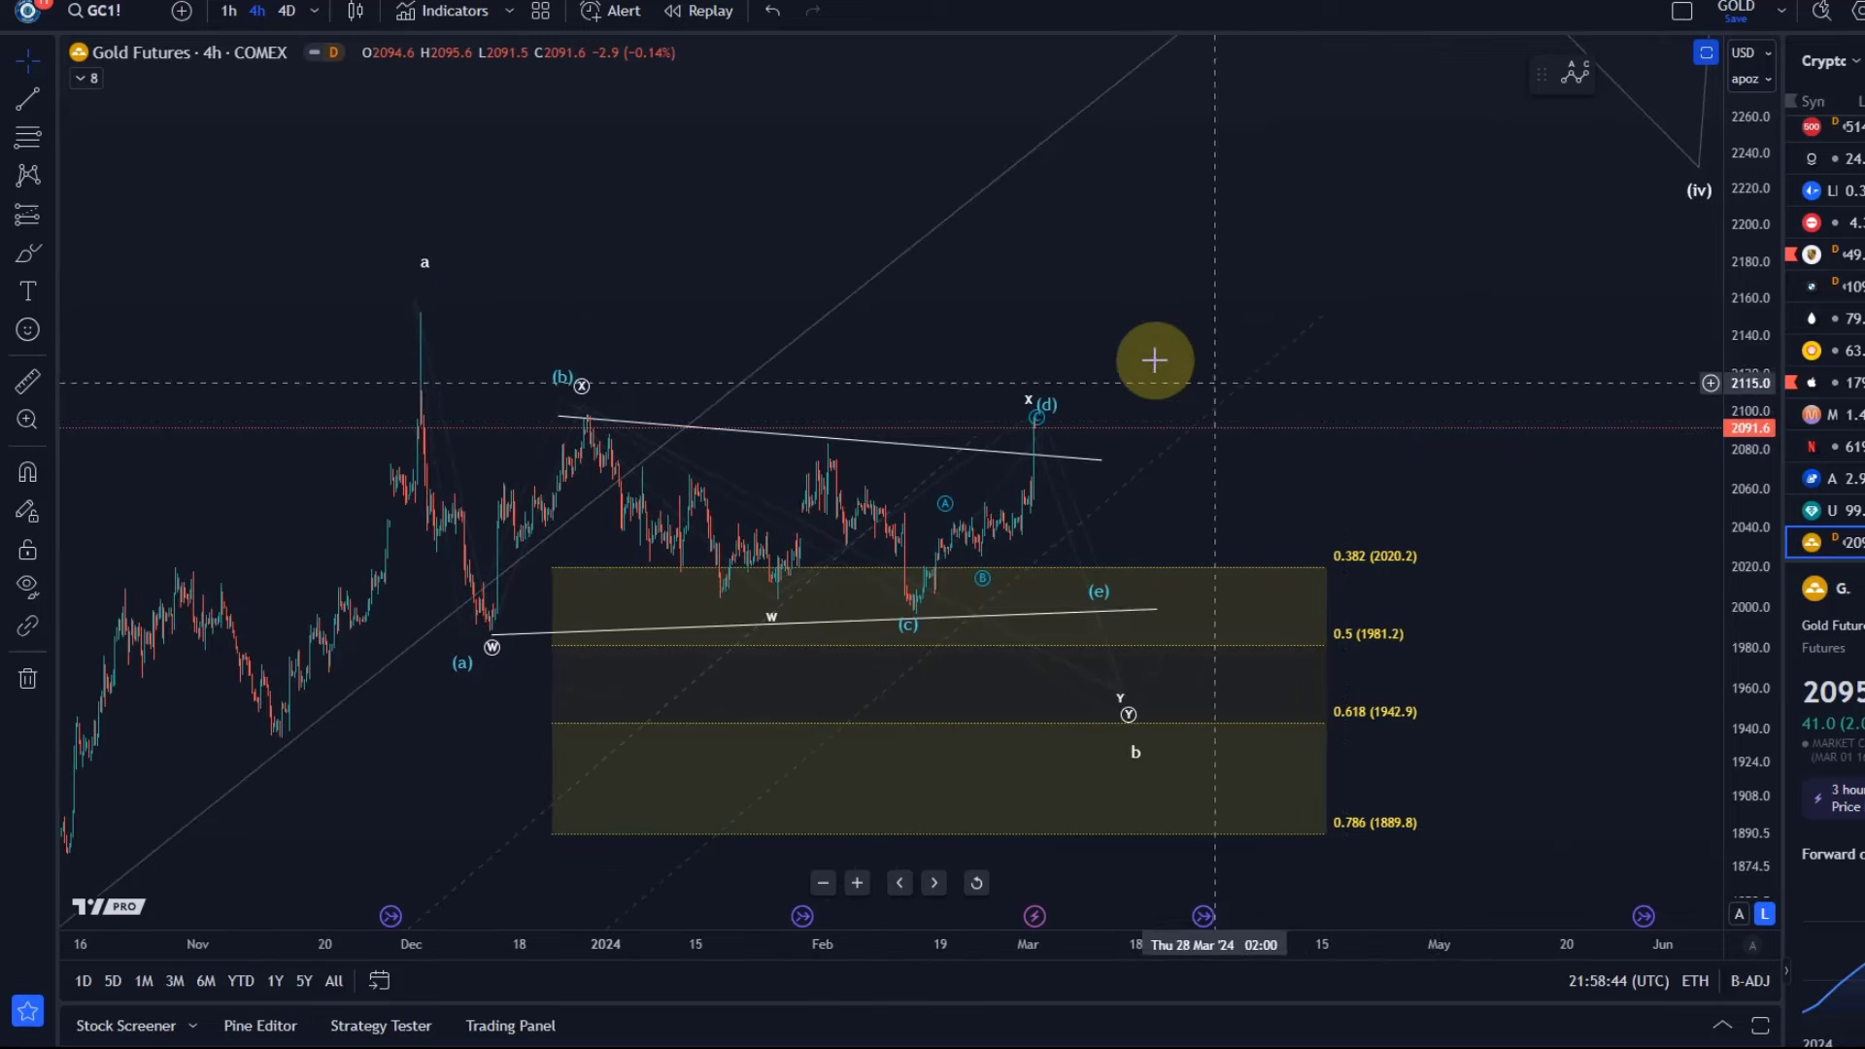
scroll(1040, 308, "up", 1)
left_click_drag(1040, 308, 1160, 367)
scroll(1506, 399, "up", 2)
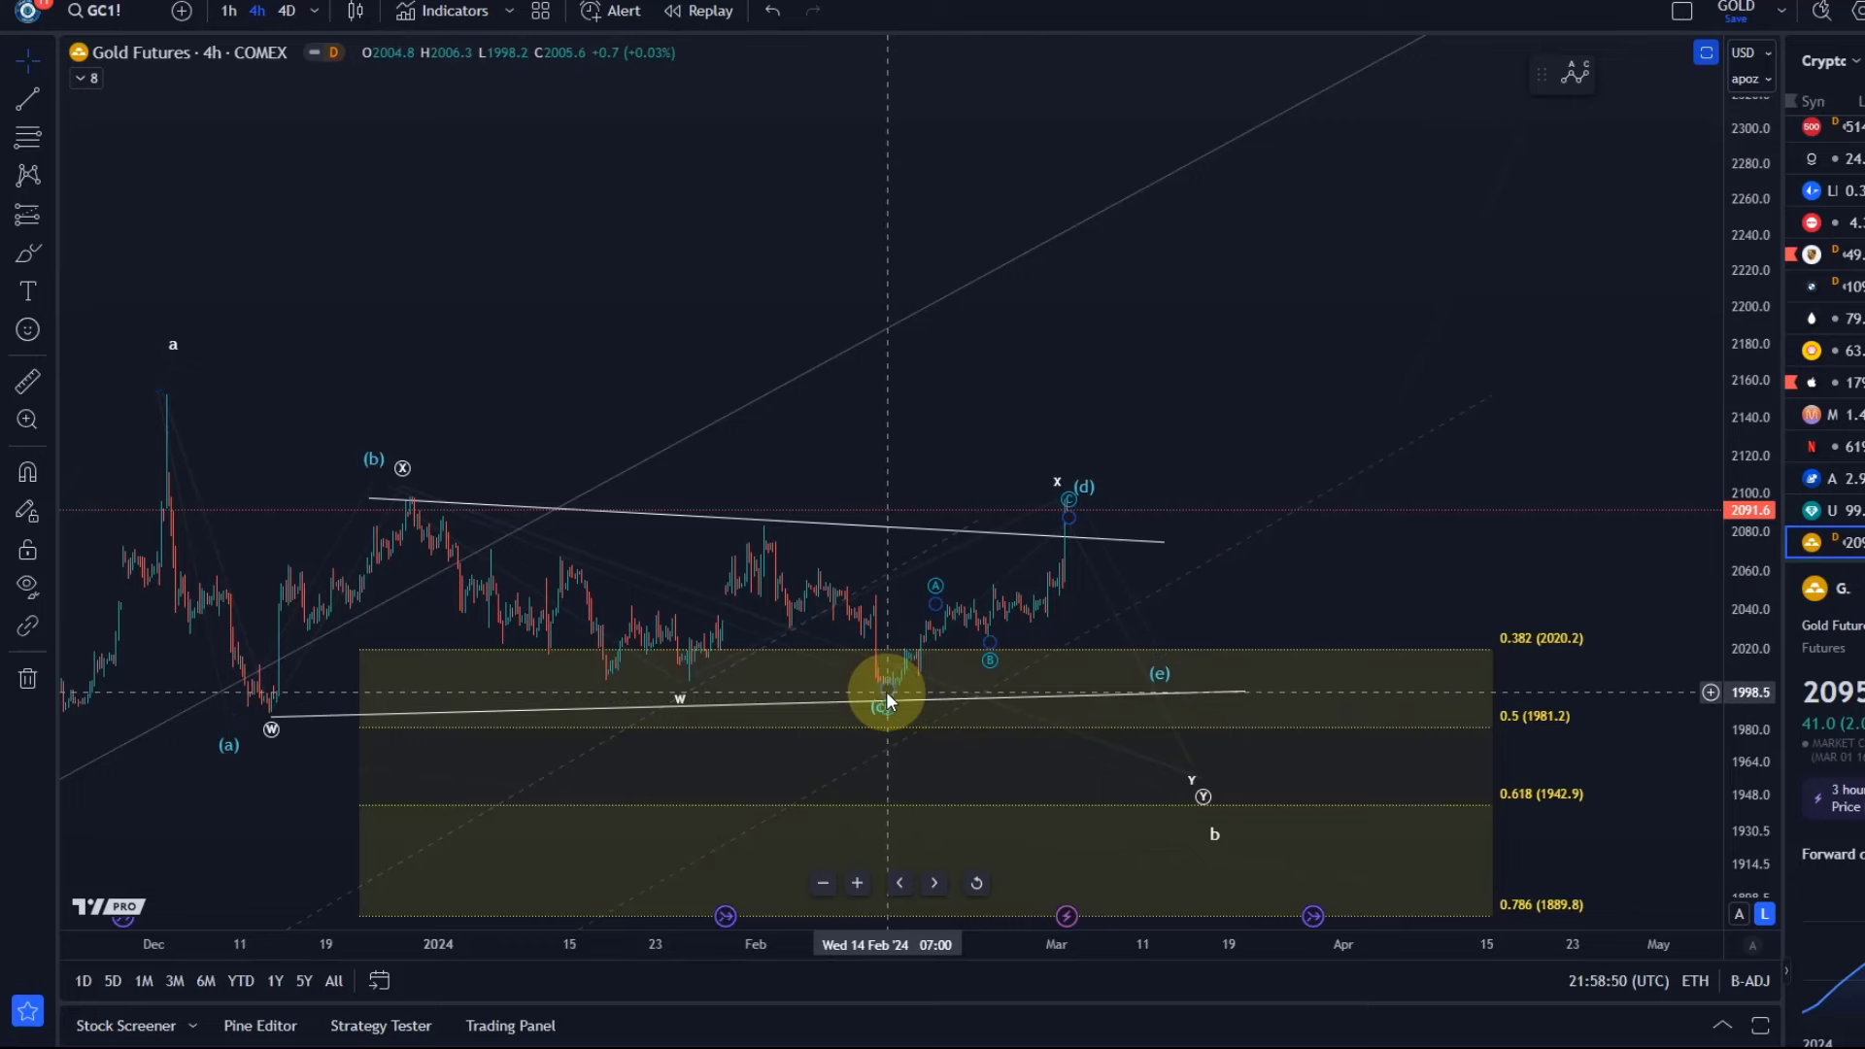
left_click_drag(1761, 573, 1657, 292)
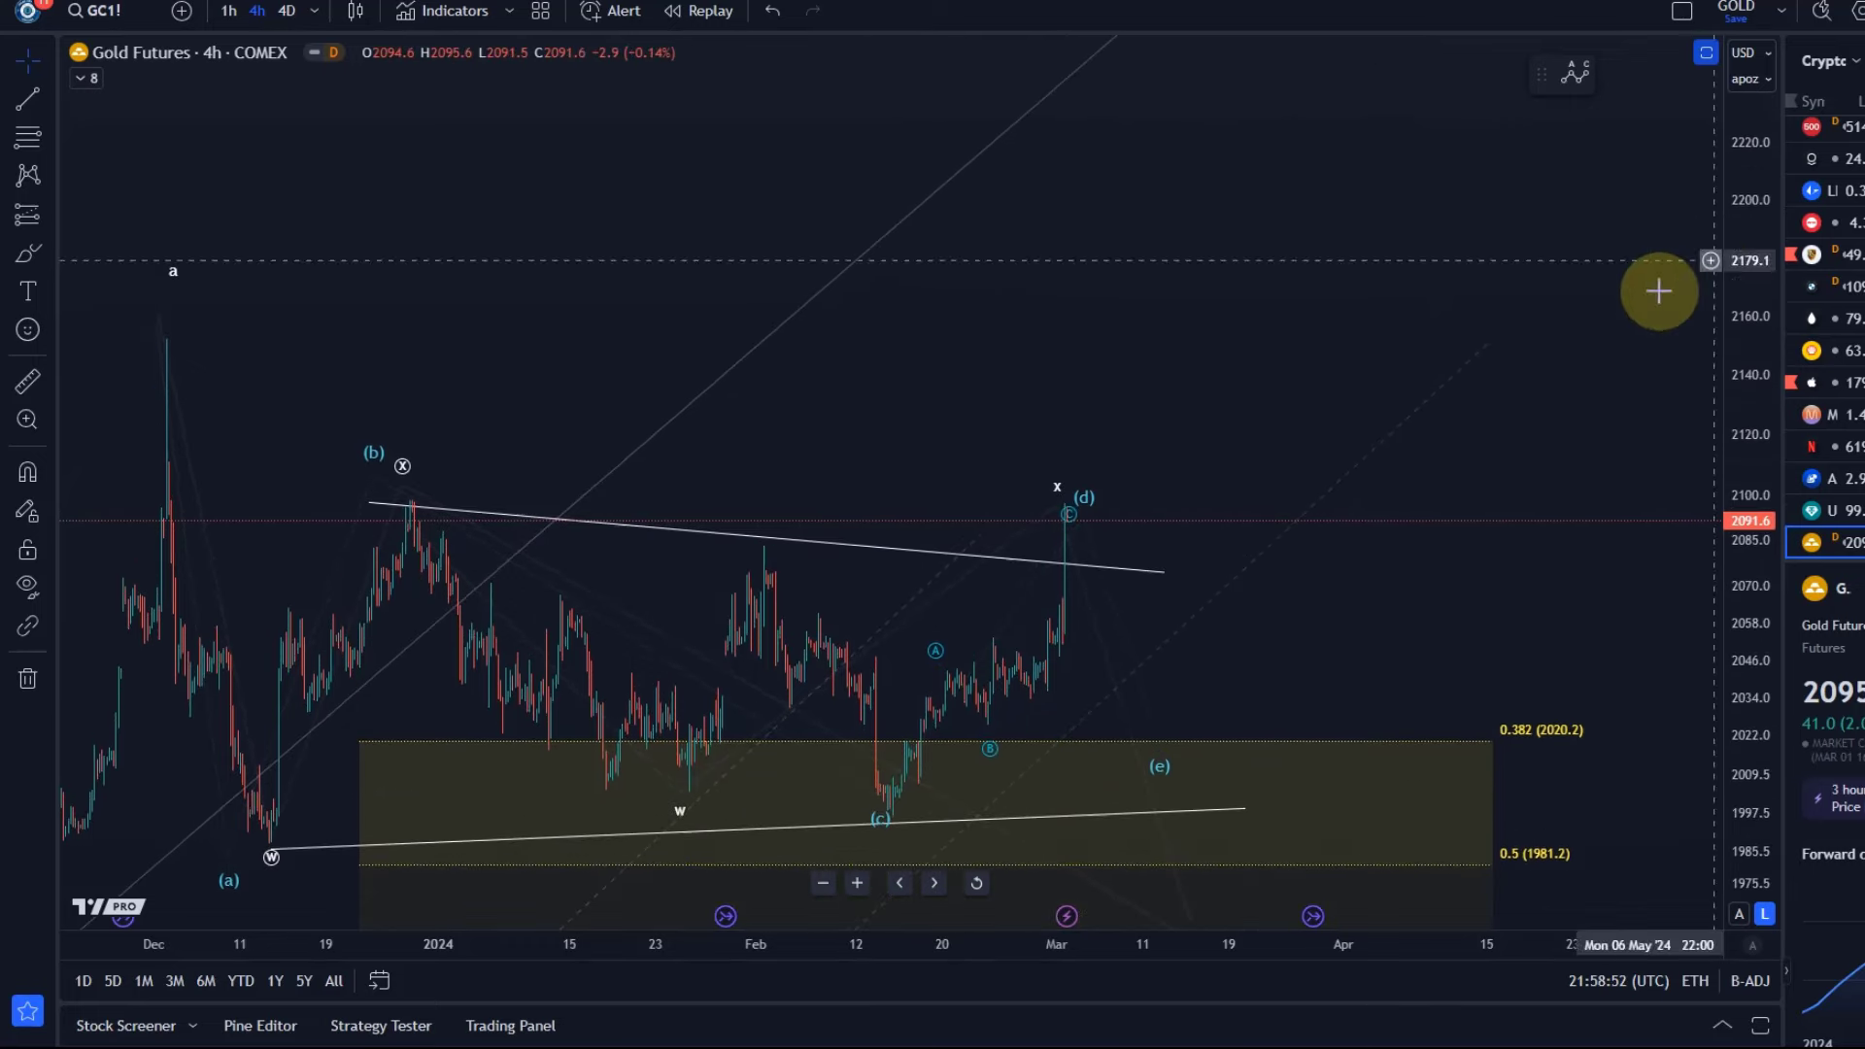
Step: Delete the circled A-B-C count between (c) and (d), and move the (c) point onto the mid-February low at about 1994
left_click(987, 762)
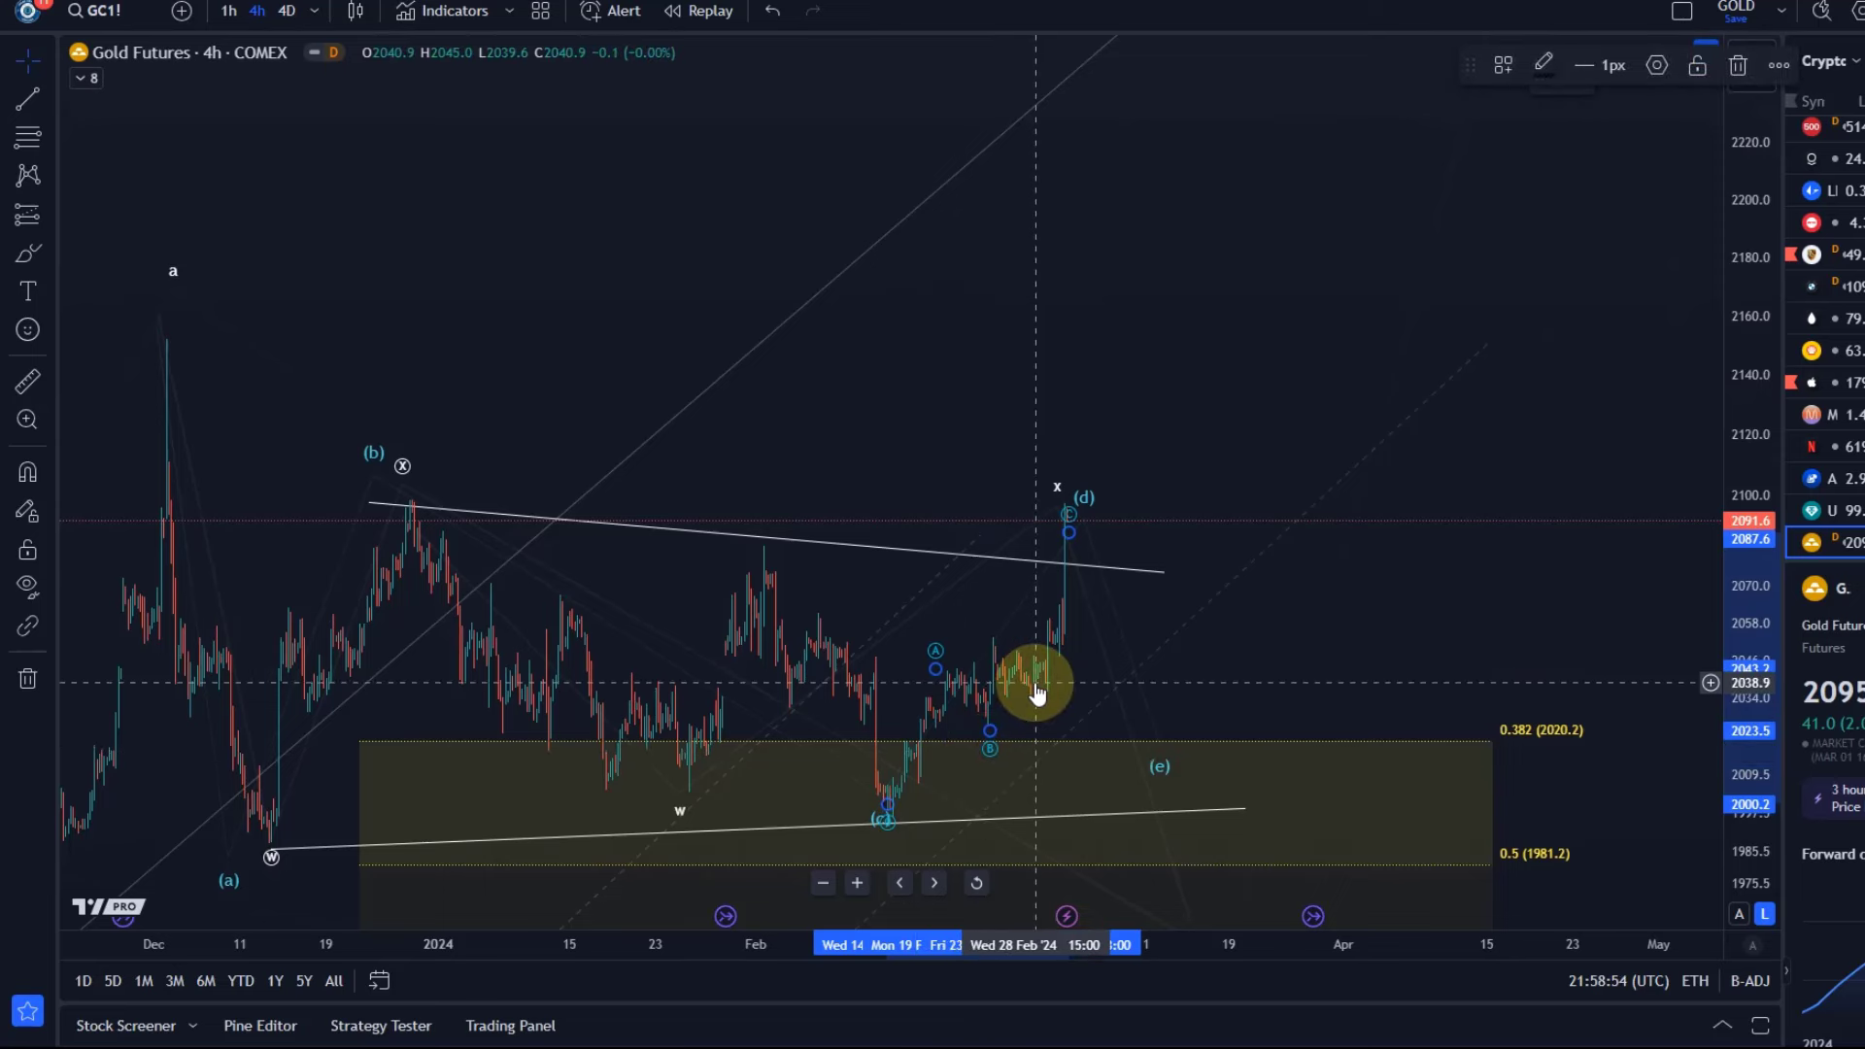
left_click(1037, 692)
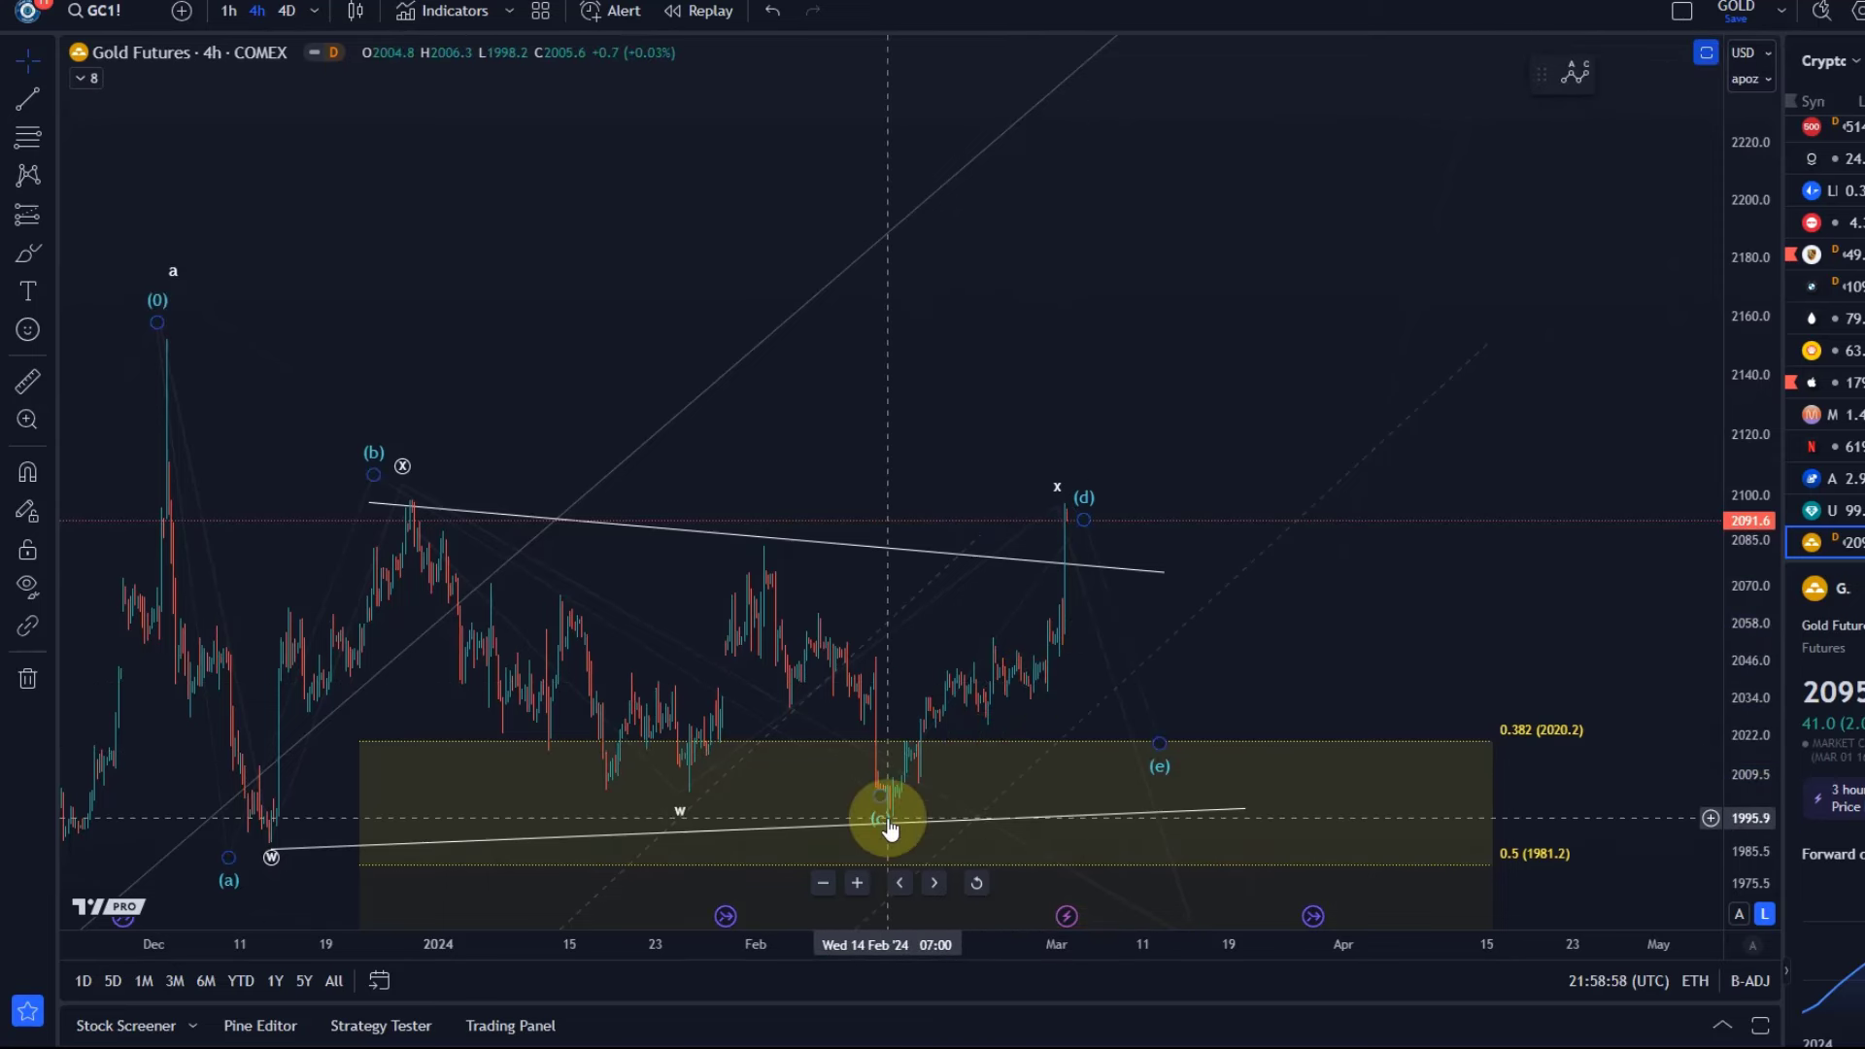
left_click_drag(889, 828, 890, 840)
left_click_drag(956, 352, 1028, 158)
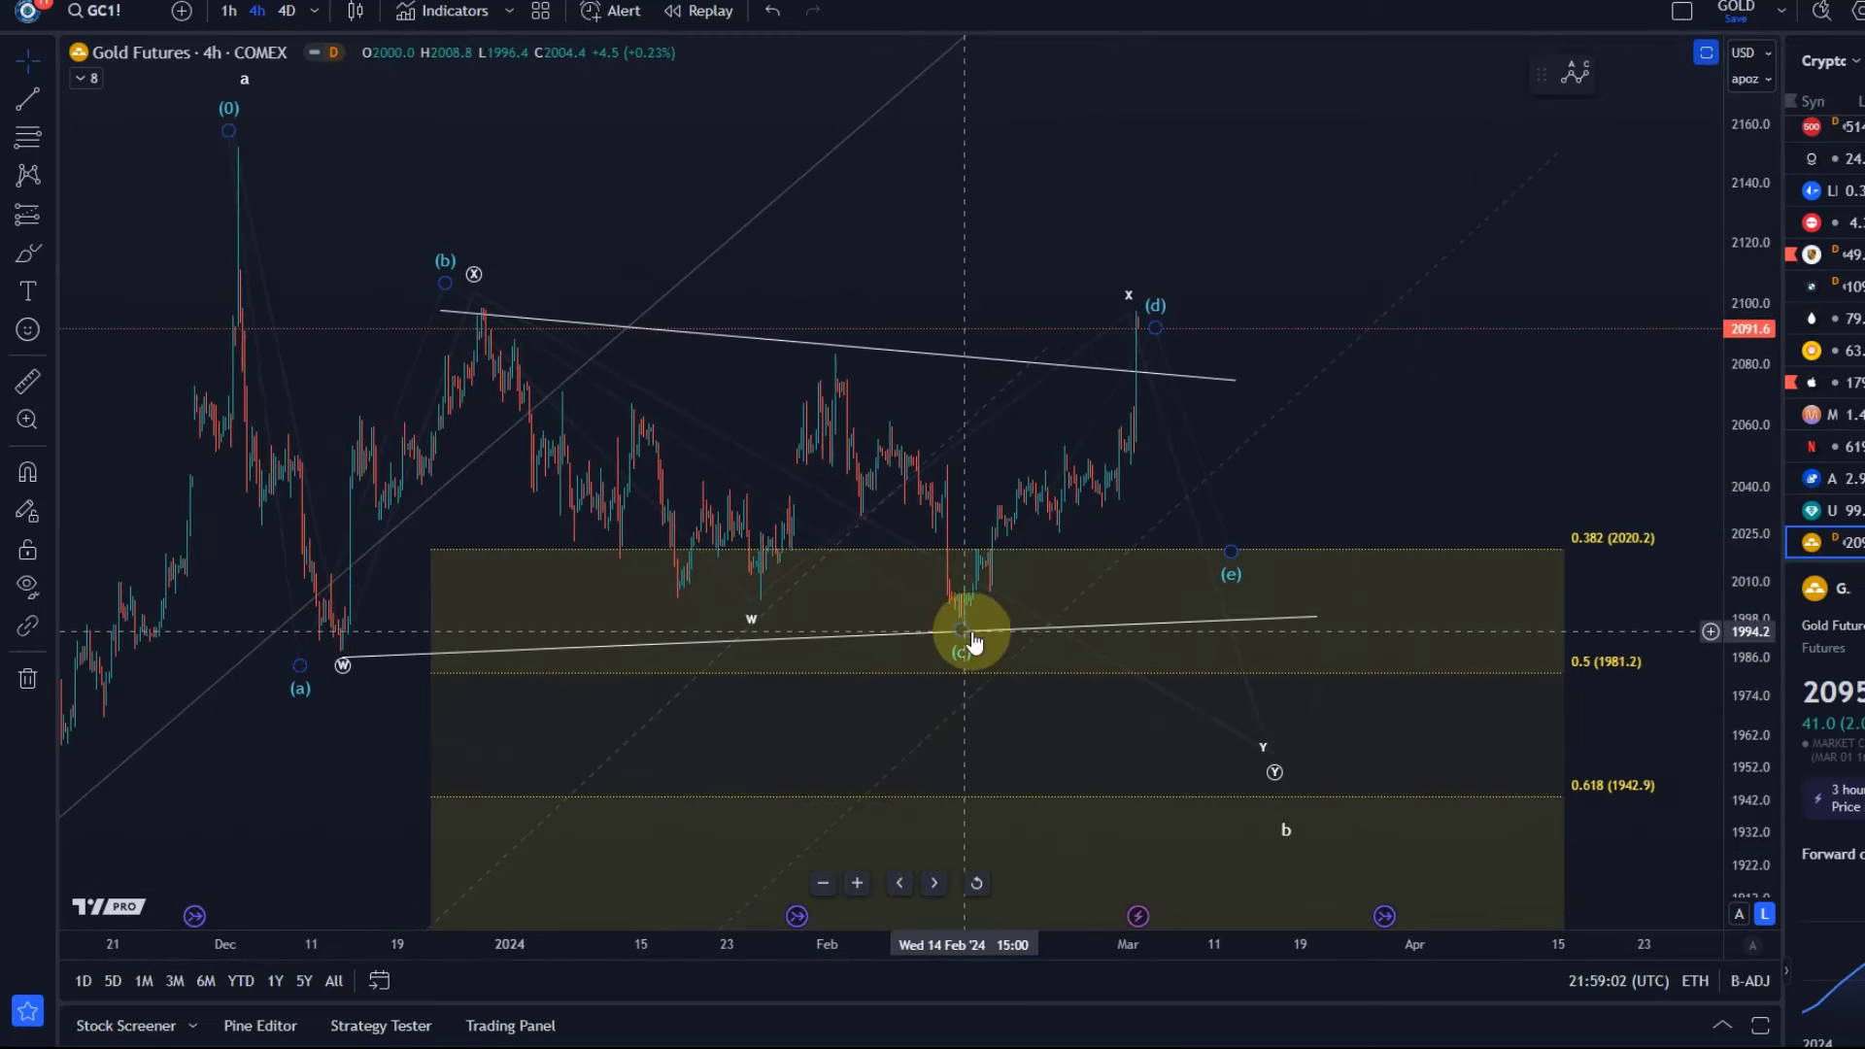
Step: Switch to the 1-hour timeframe and place the (d) and X labels side by side above the early-March high, with X at about 2102
scroll(1156, 500, "up", 2)
left_click_drag(1176, 211, 1287, 350)
left_click(19, 97)
left_click(226, 11)
mouse_move(832, 312)
left_mouse_down()
mouse_move(1012, 387)
mouse_move(1411, 346)
mouse_move(800, 297)
left_mouse_up()
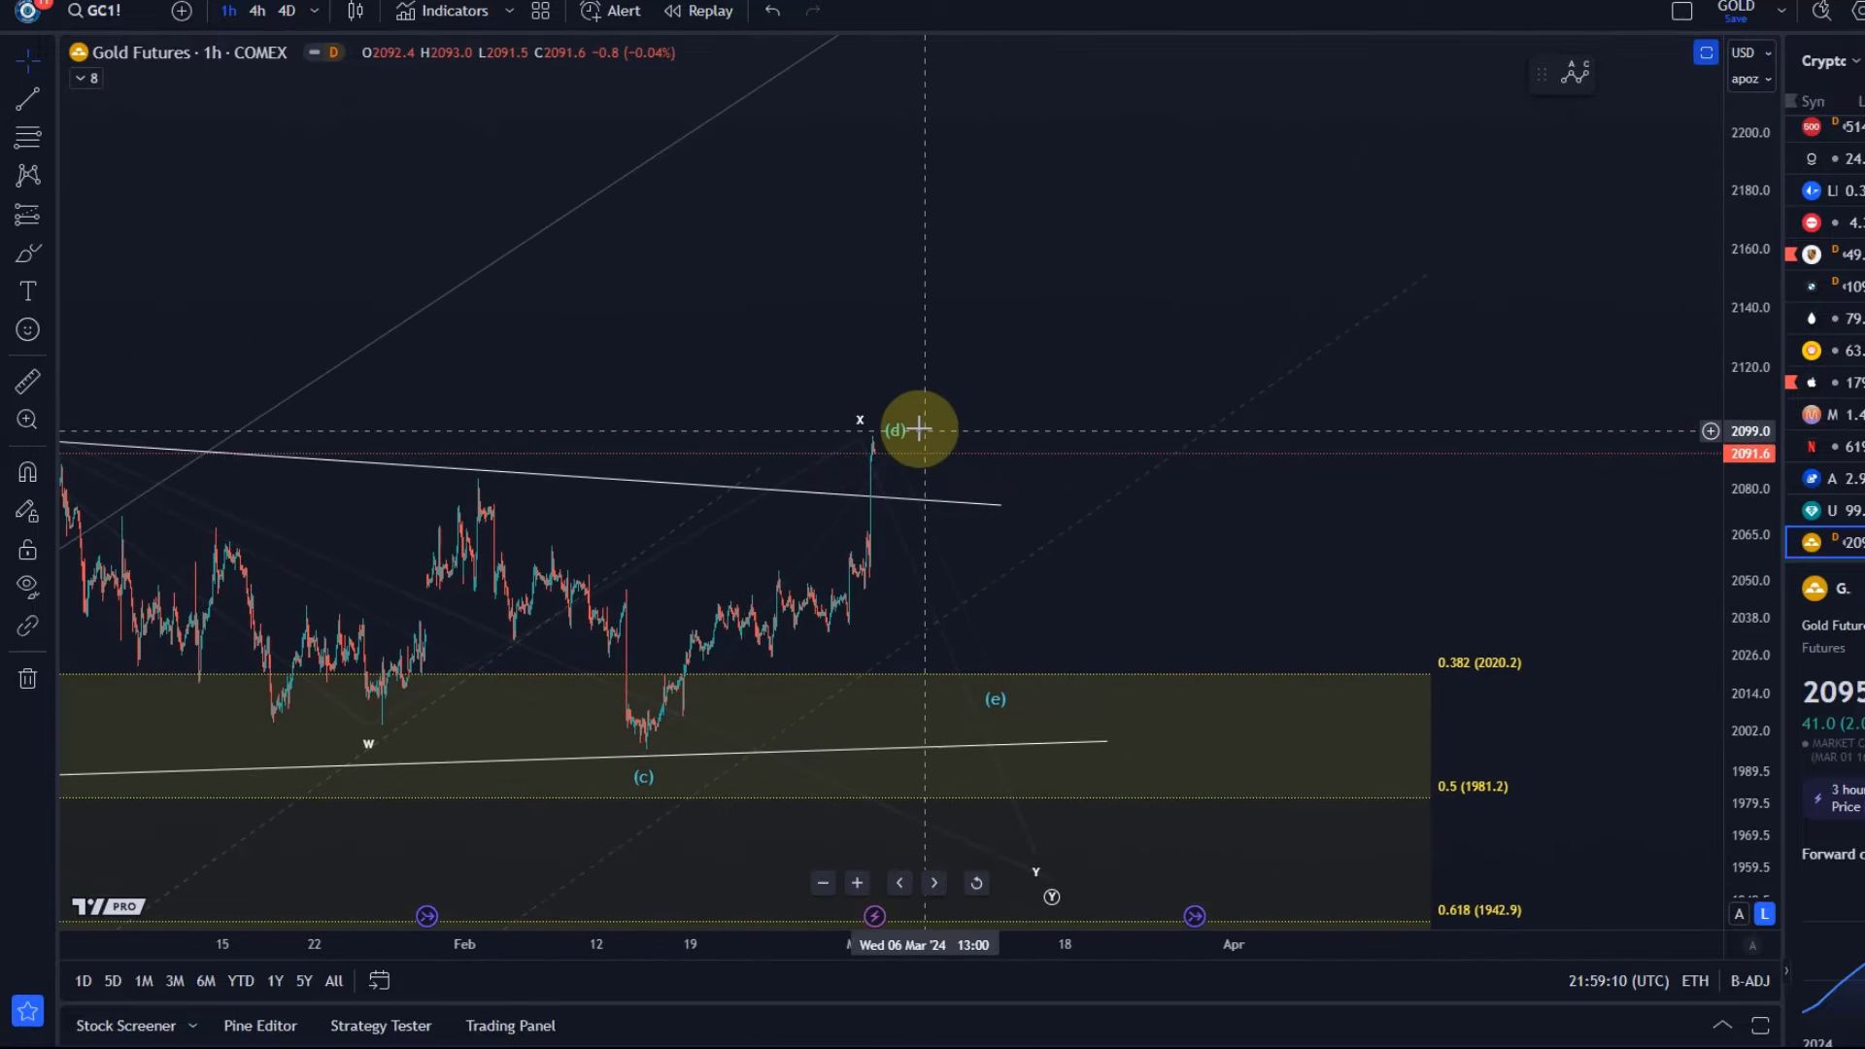
left_click(904, 434)
left_click_drag(861, 435, 903, 422)
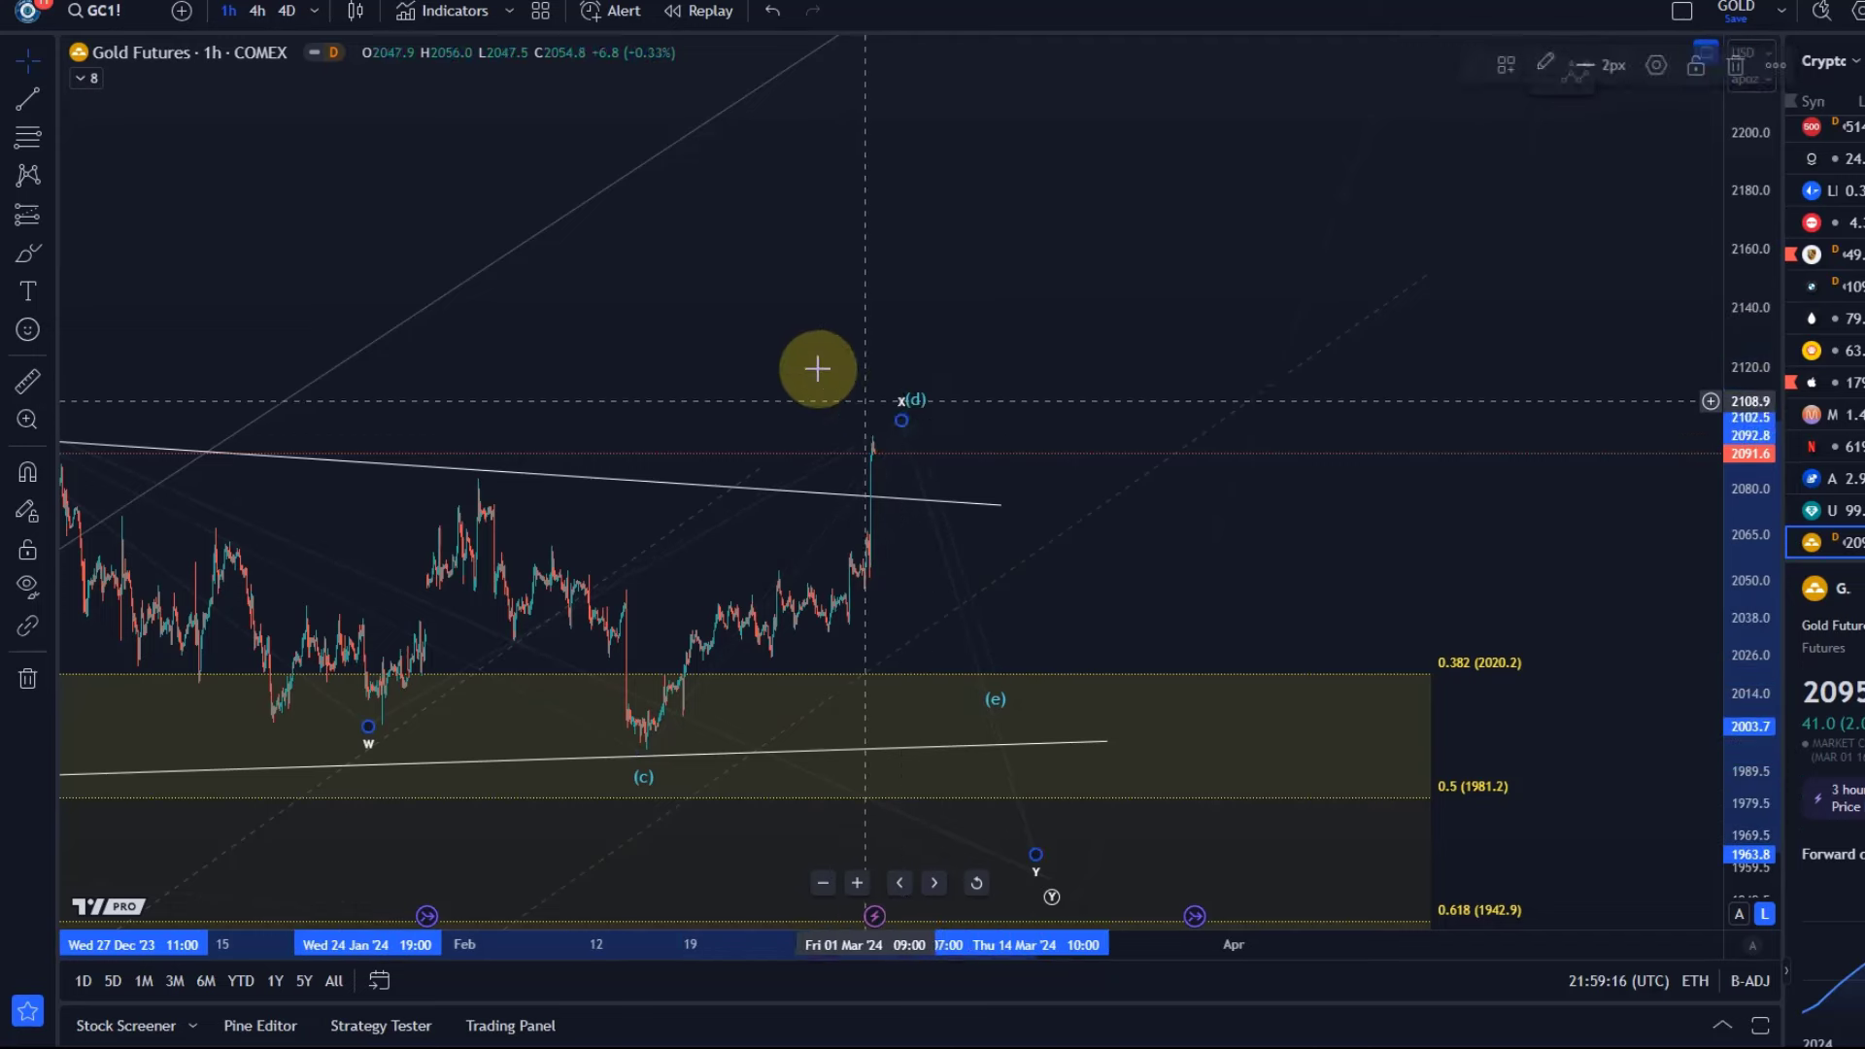
left_click_drag(817, 370, 828, 382)
scroll(882, 421, "down", 4)
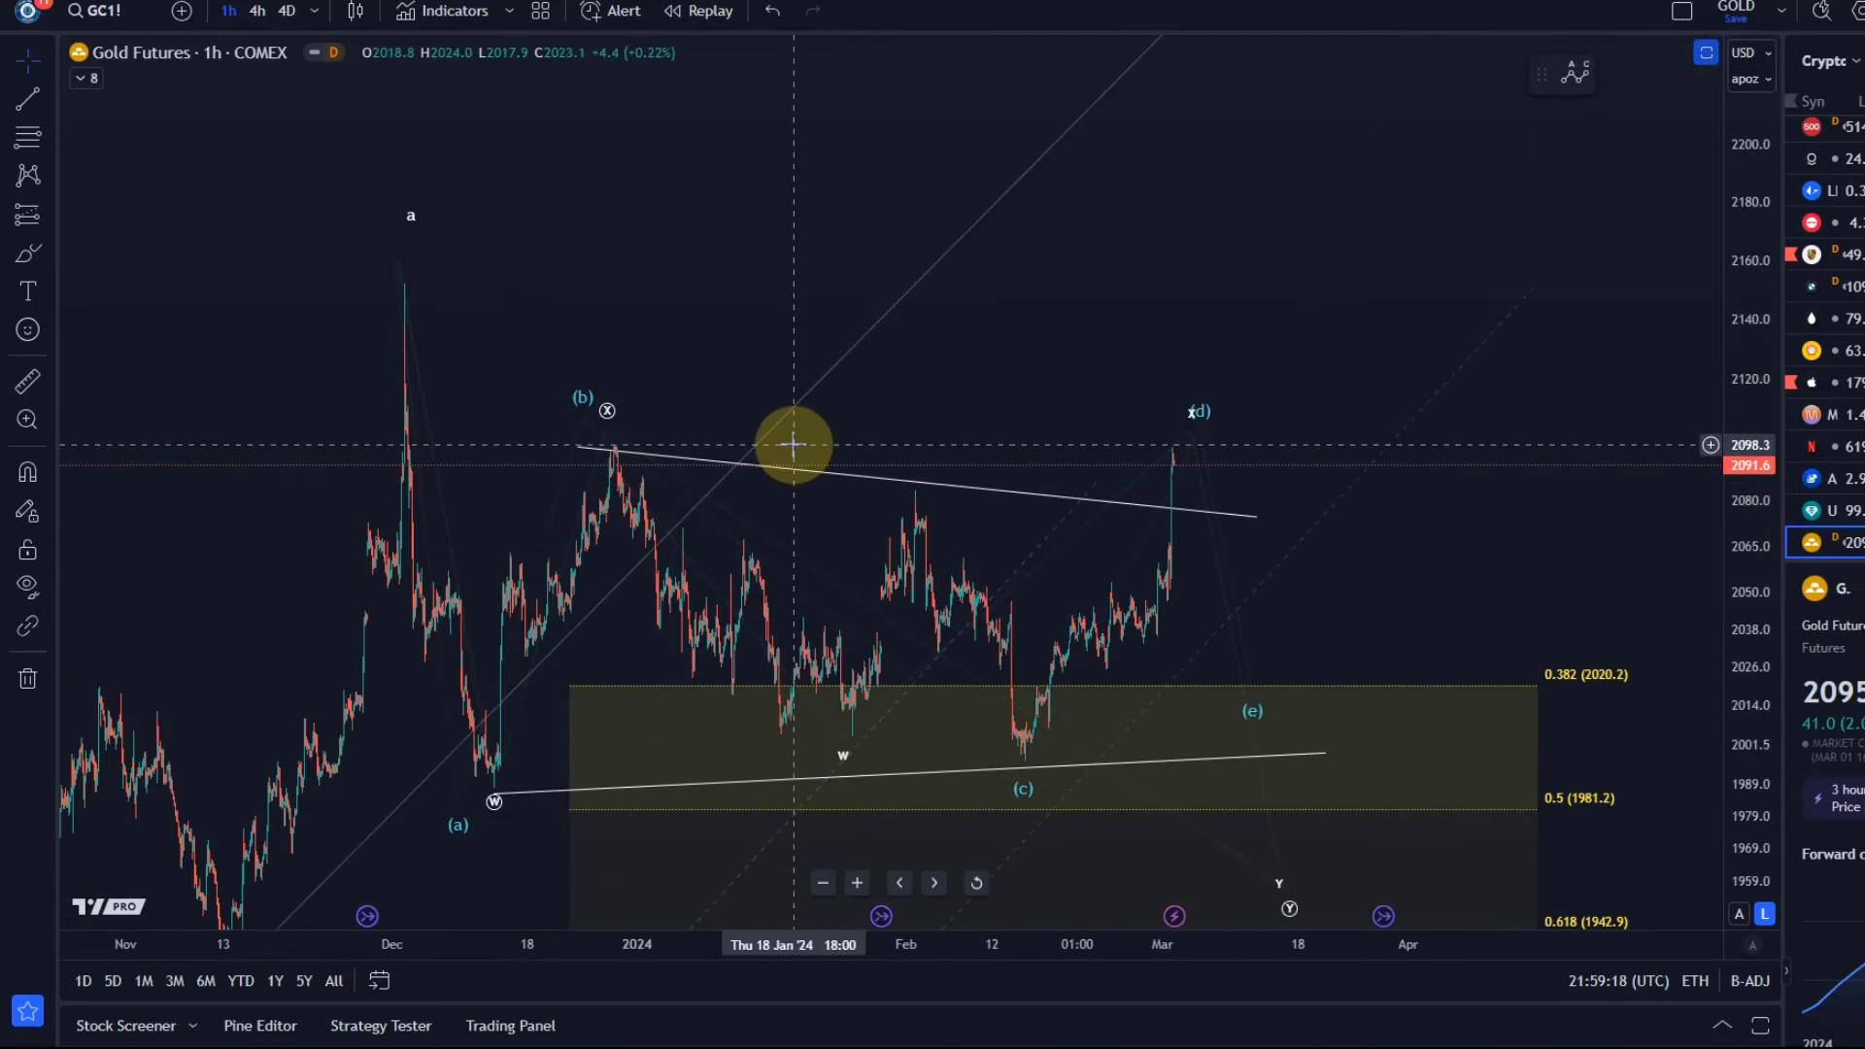
scroll(793, 445, "up", 3)
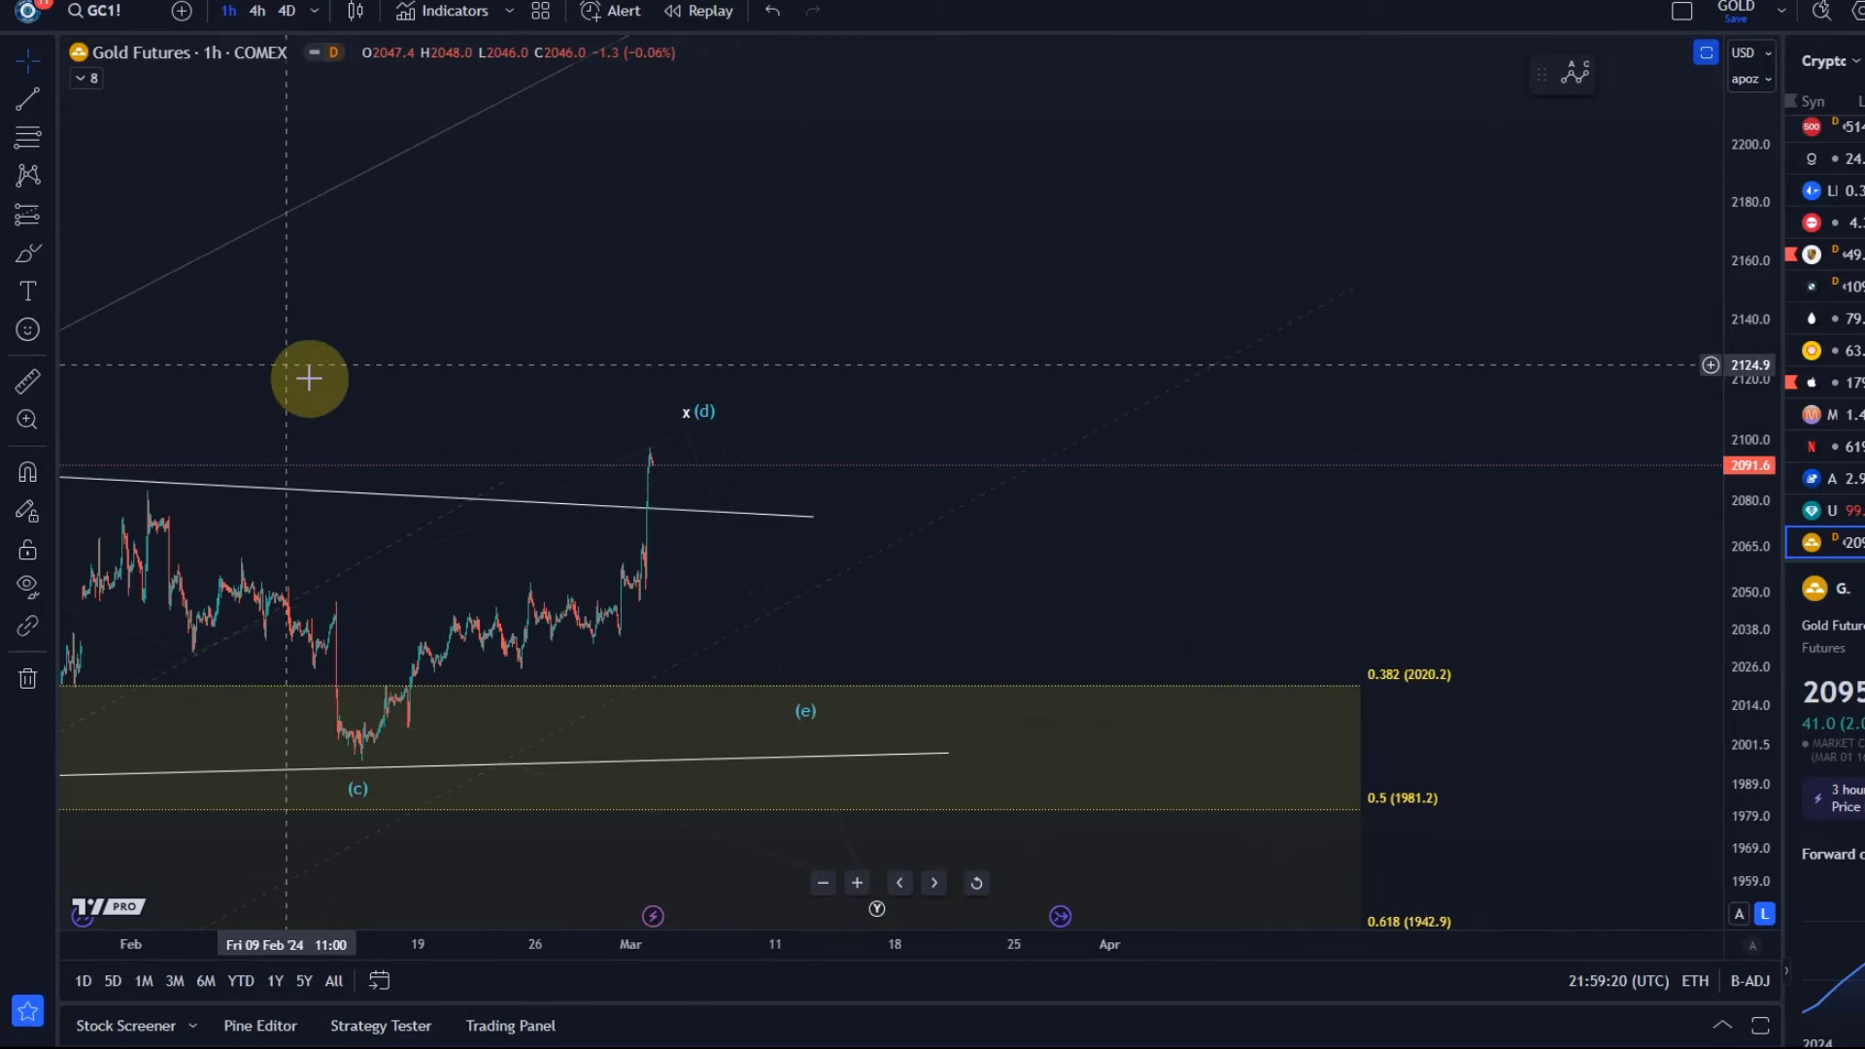
scroll(529, 479, "down", 3)
scroll(593, 354, "up", 4)
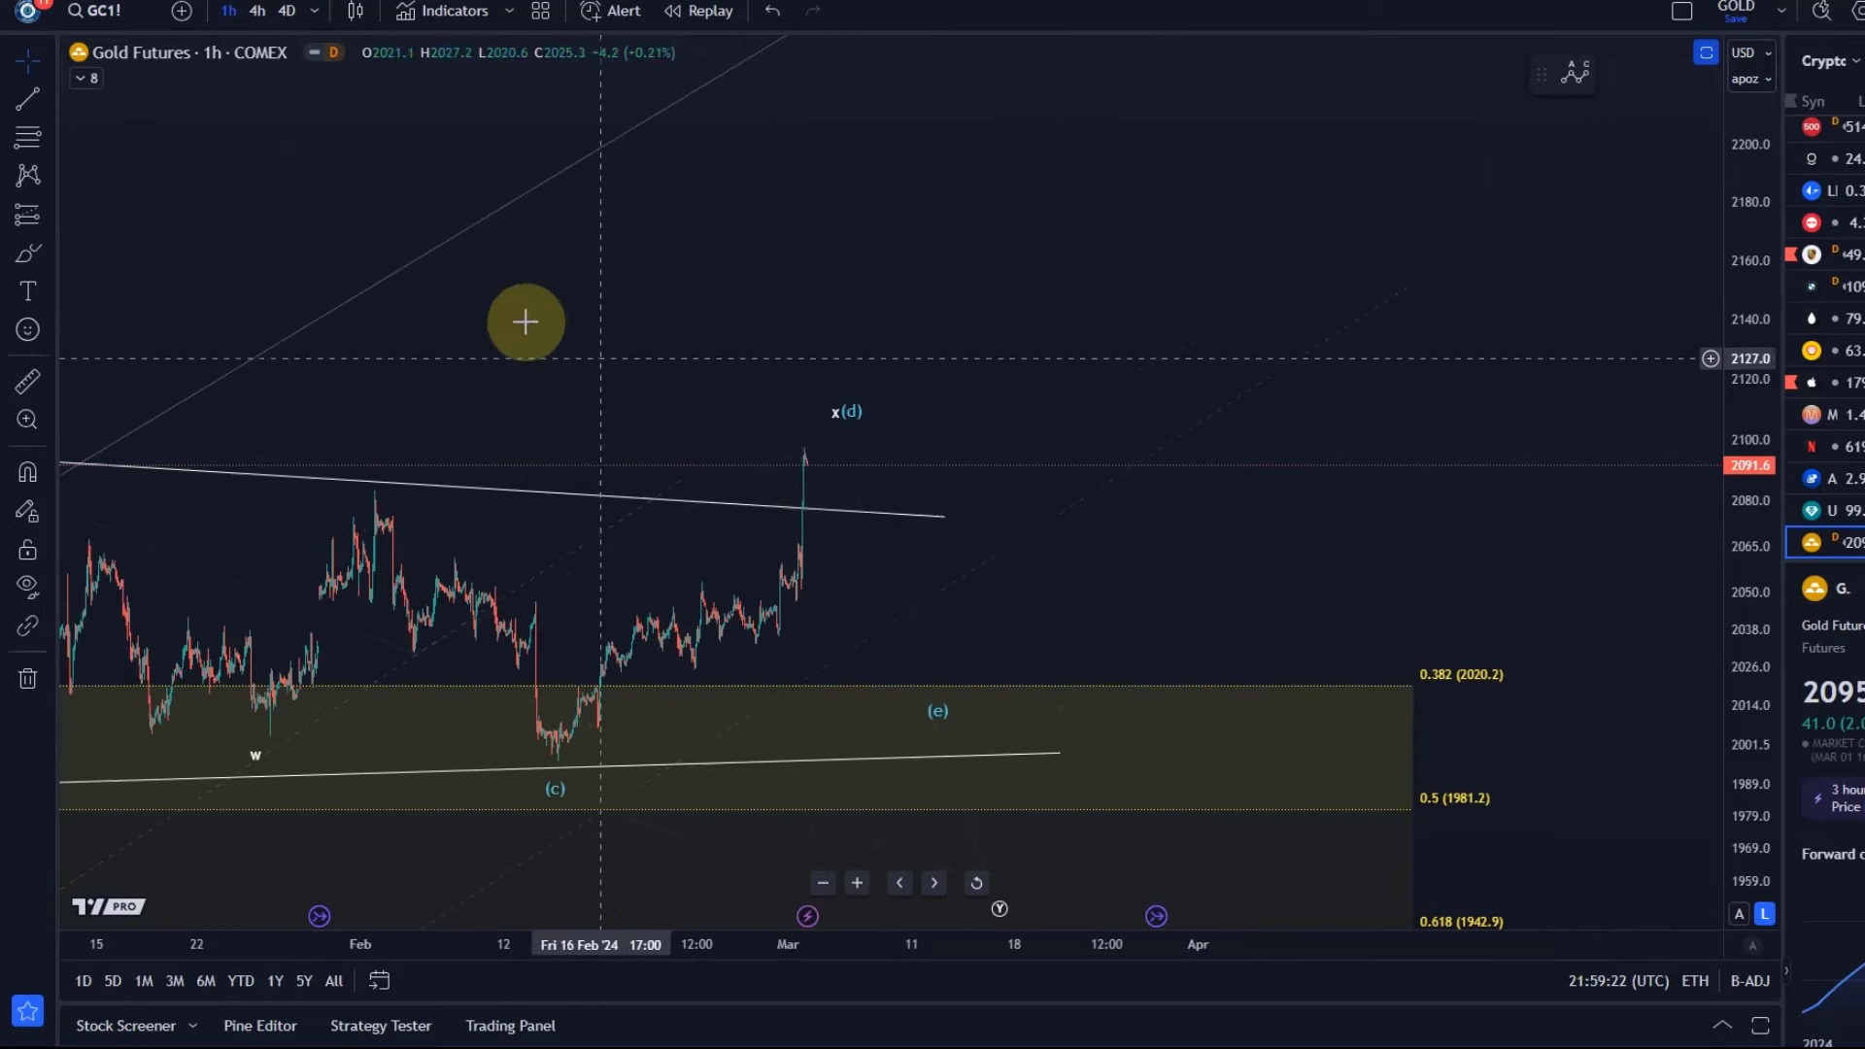
Step: Try an Elliott impulse count from the (c) low at about 2001 to wave 5 at about 2055, and undo it
left_click_drag(535, 325, 791, 419)
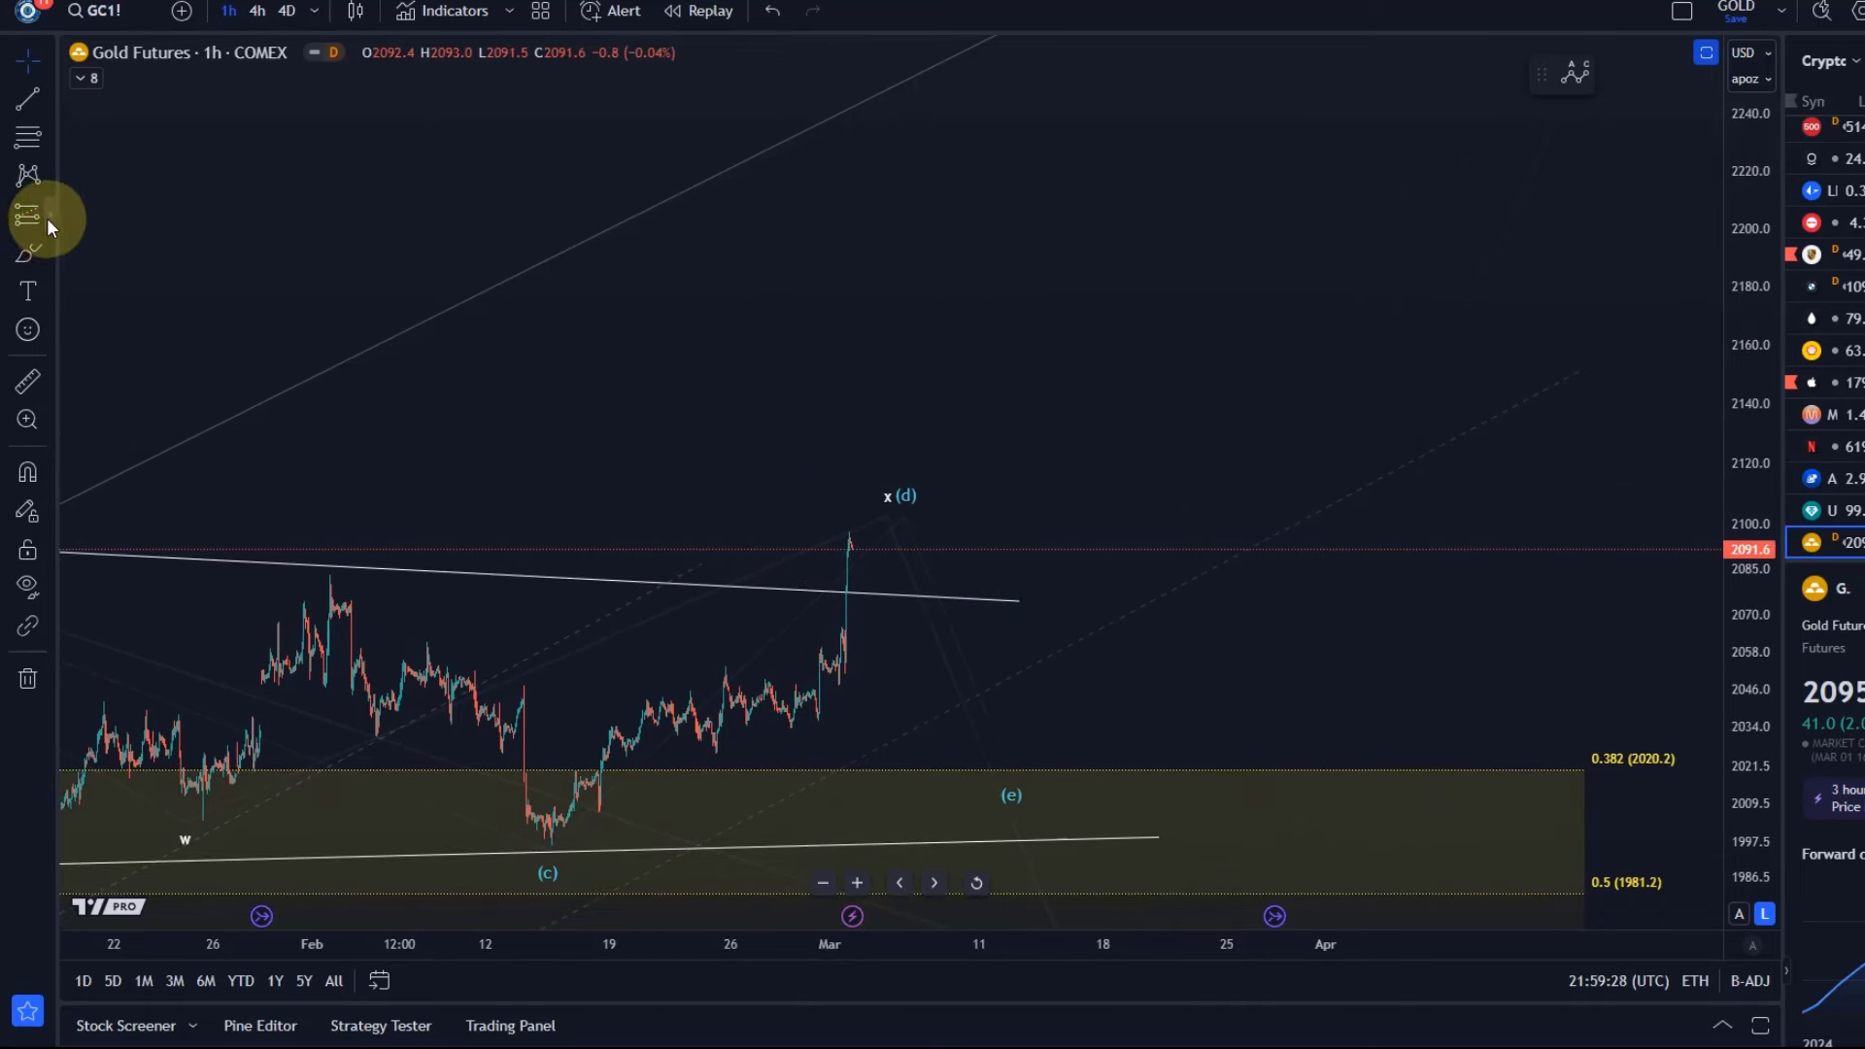
left_click(45, 249)
left_click(38, 184)
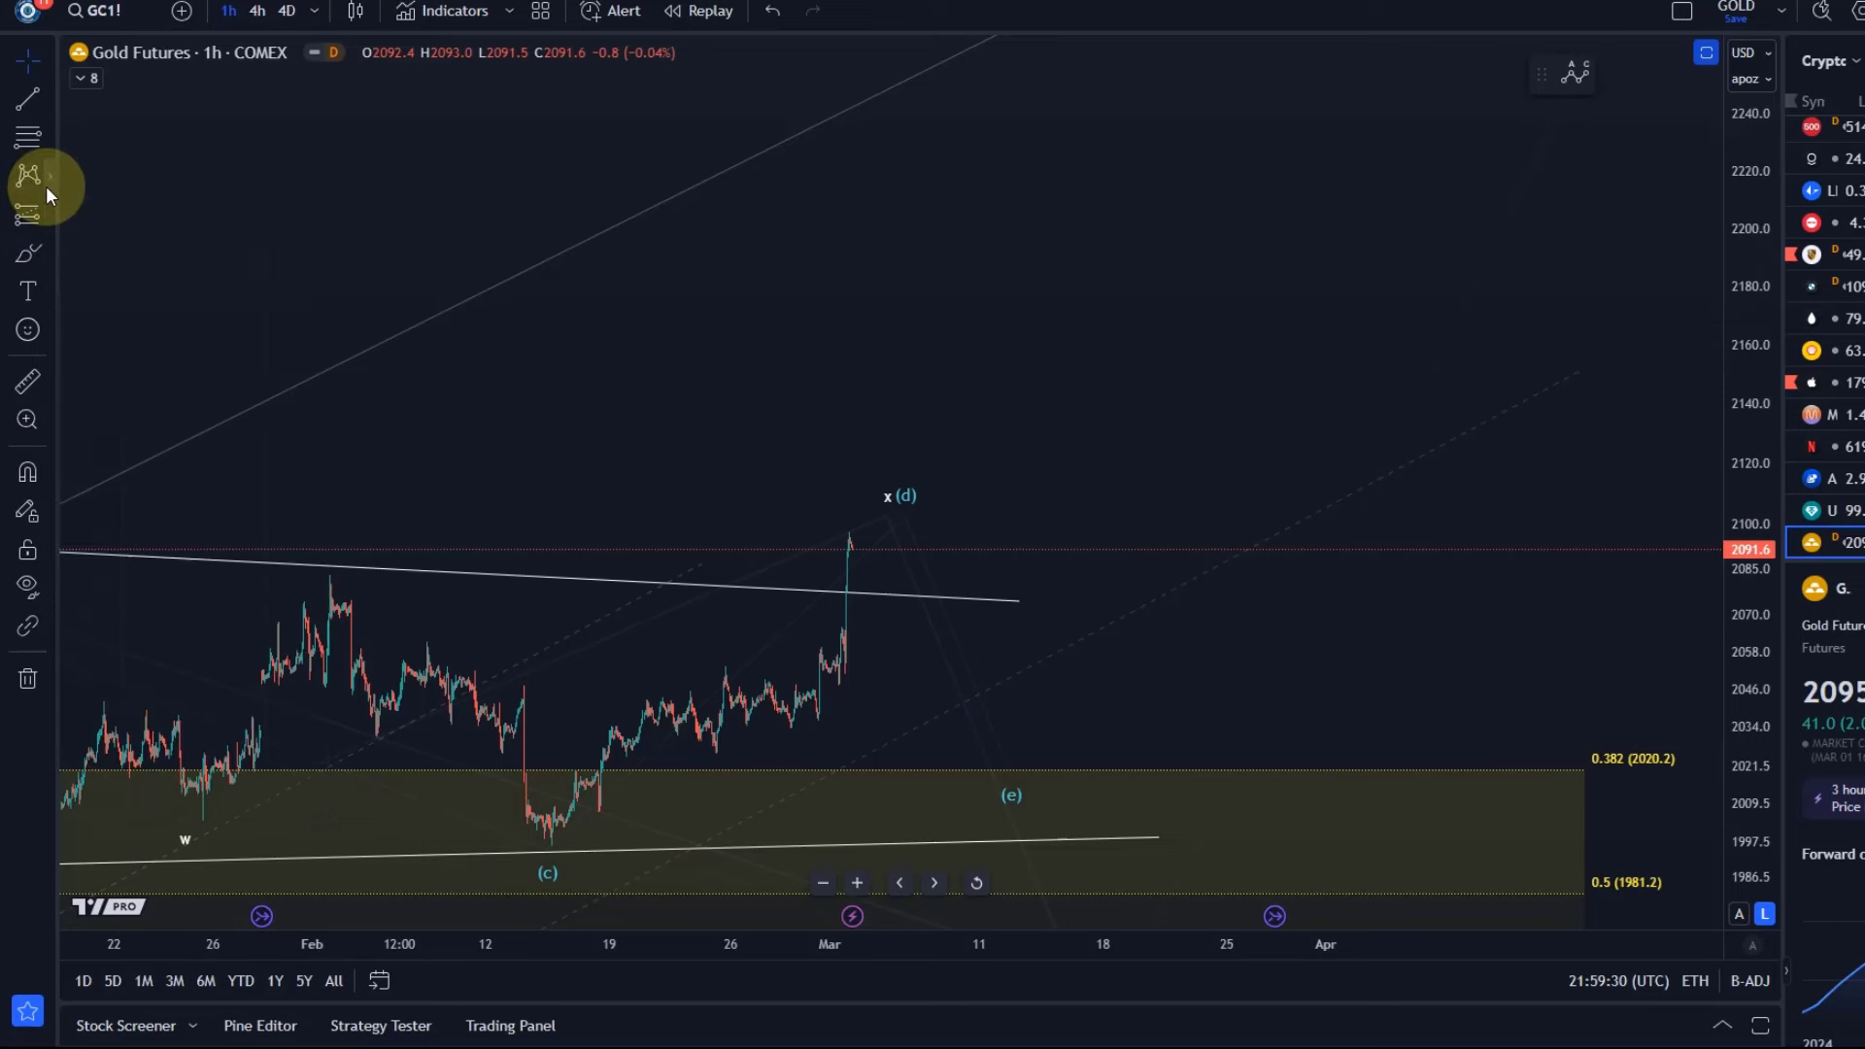
left_click(48, 184)
left_click(208, 481)
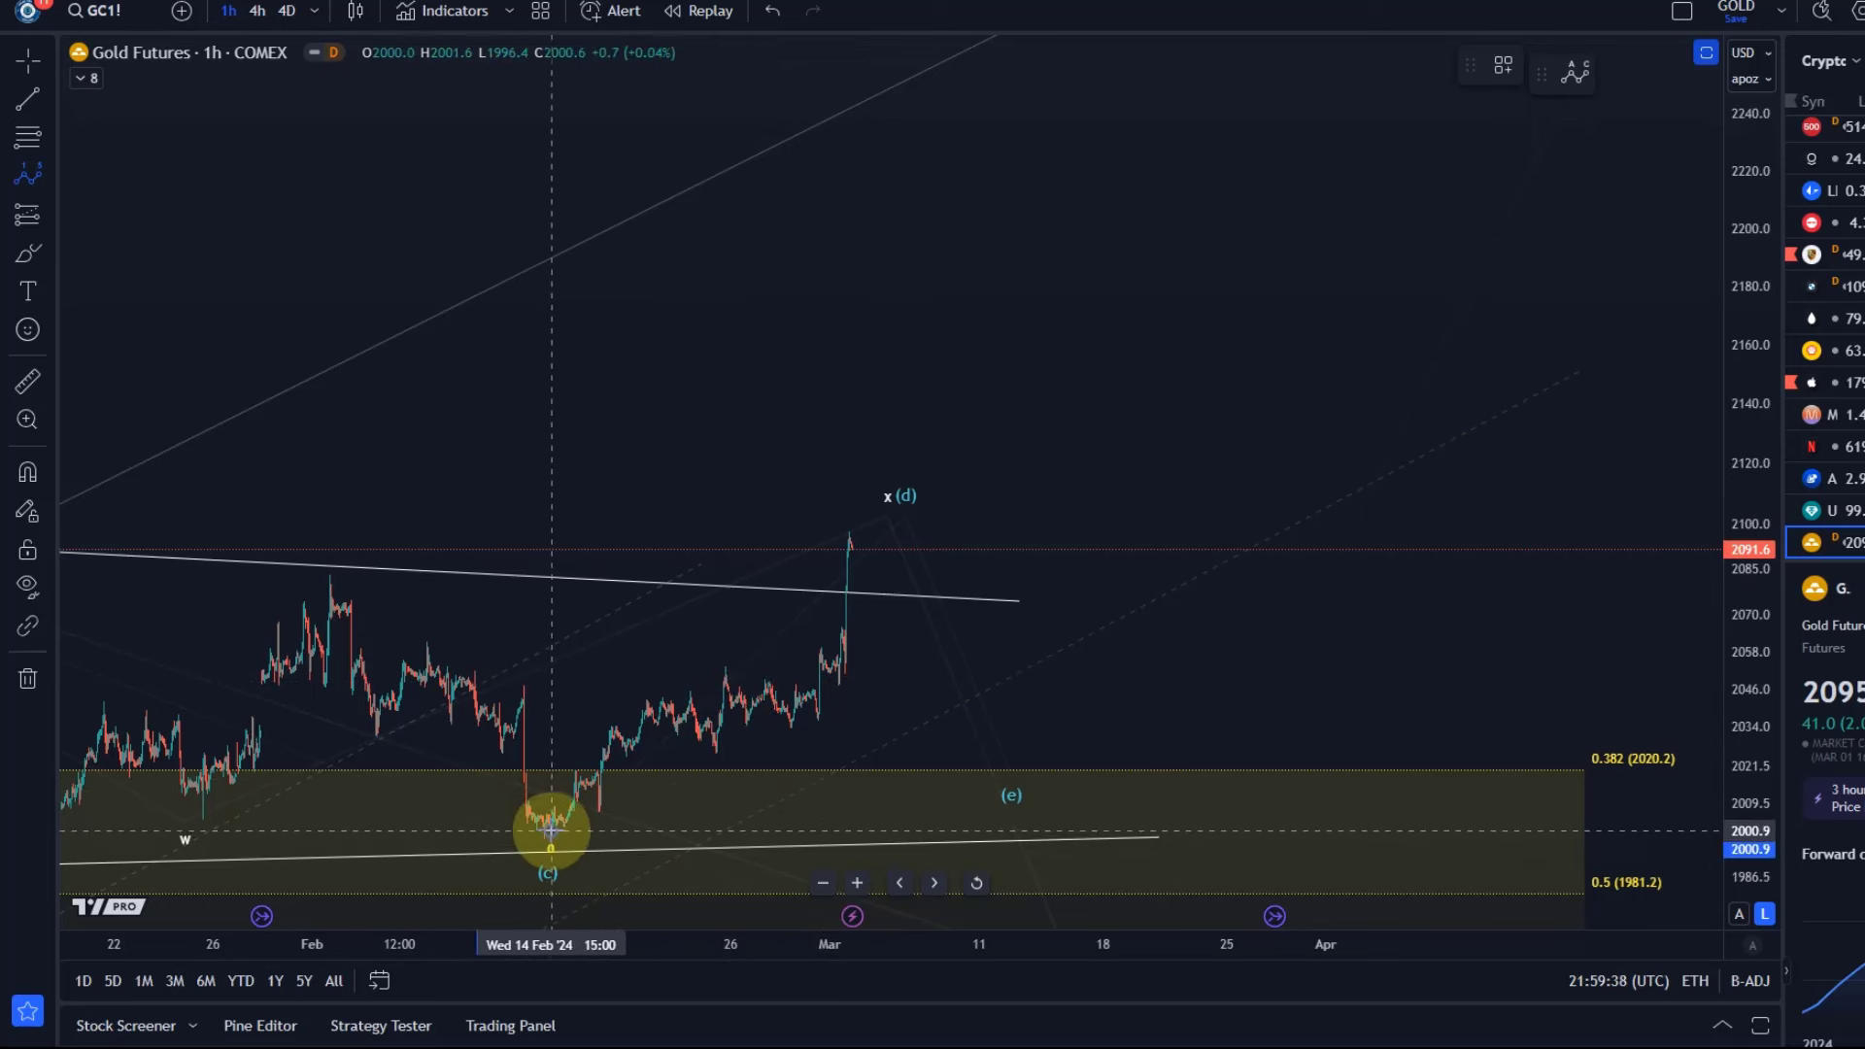
left_click(551, 831)
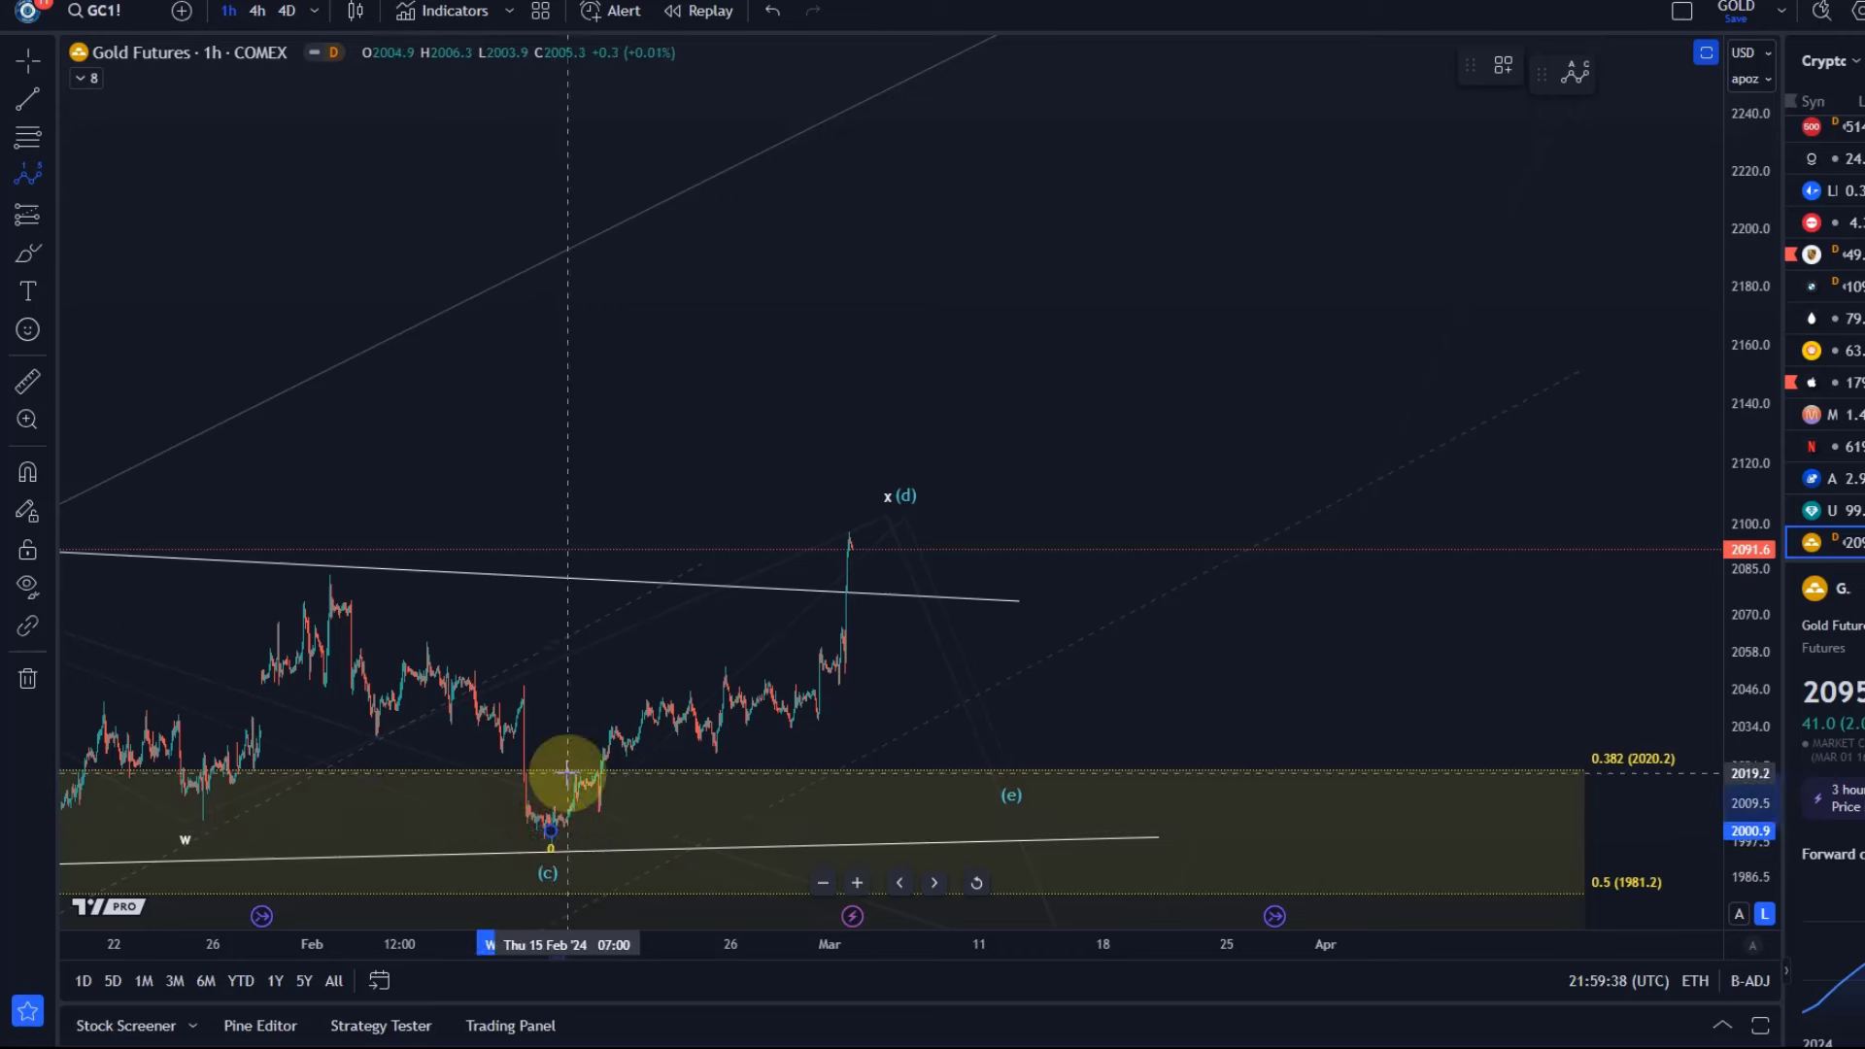
left_click(601, 812)
left_click(685, 694)
left_click(722, 746)
left_click(720, 662)
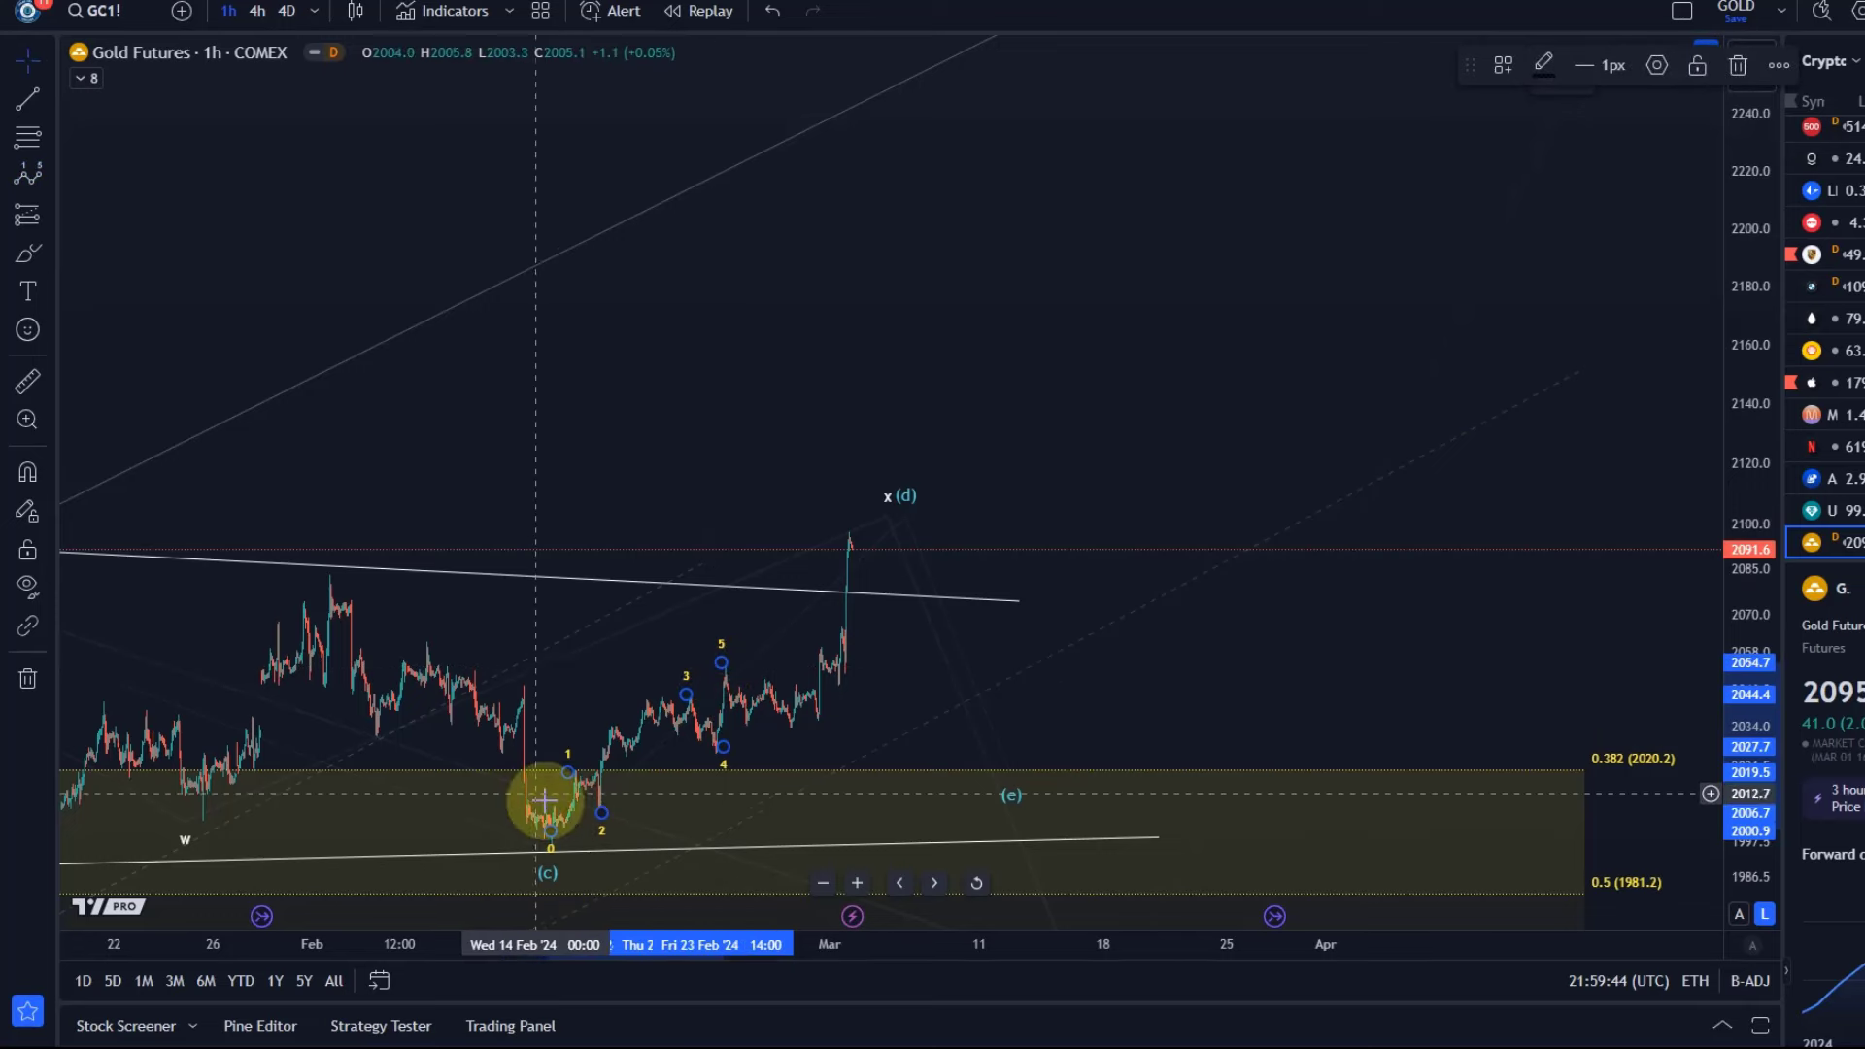
left_click(773, 11)
Step: Place an Elliott impulse count from the (c) low at about 1995 through 1 (2055), 2 (2033), 3 (2137) and 4 (2121) to 5 (2166)
left_click(27, 173)
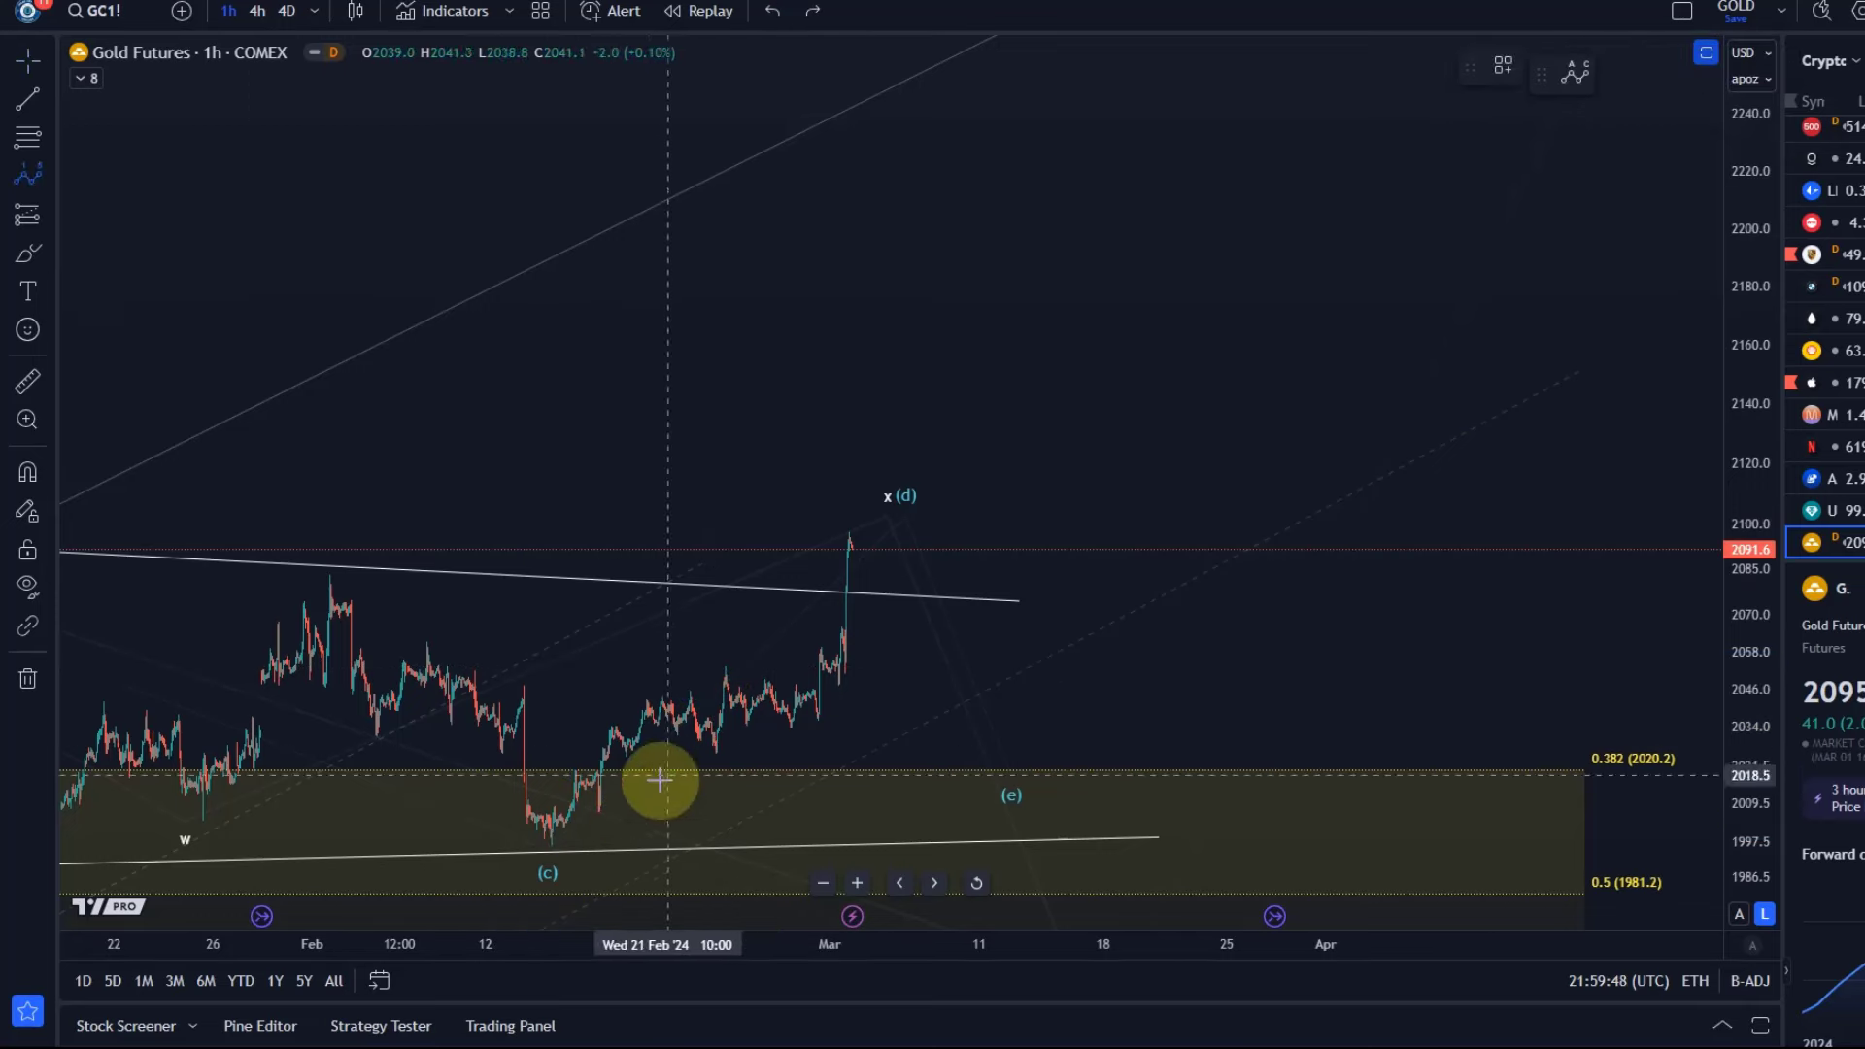
left_click_drag(549, 841, 730, 661)
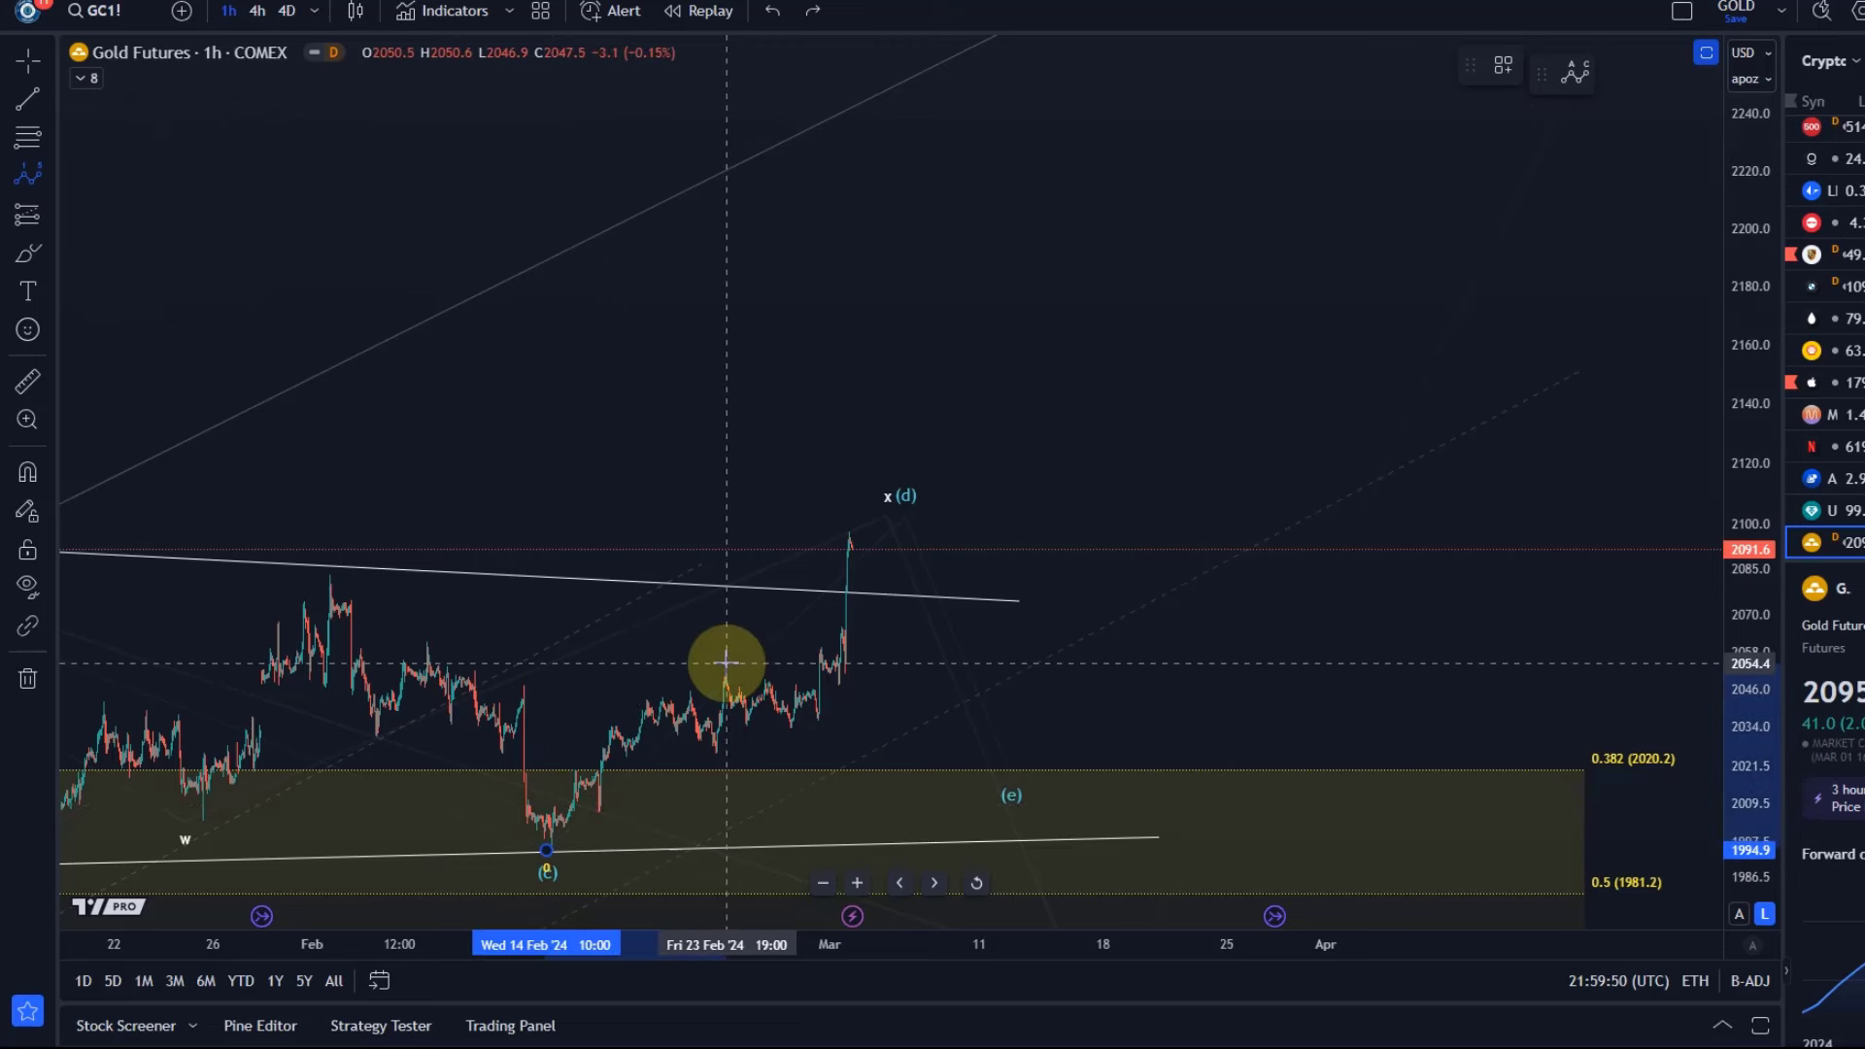
left_click(728, 660)
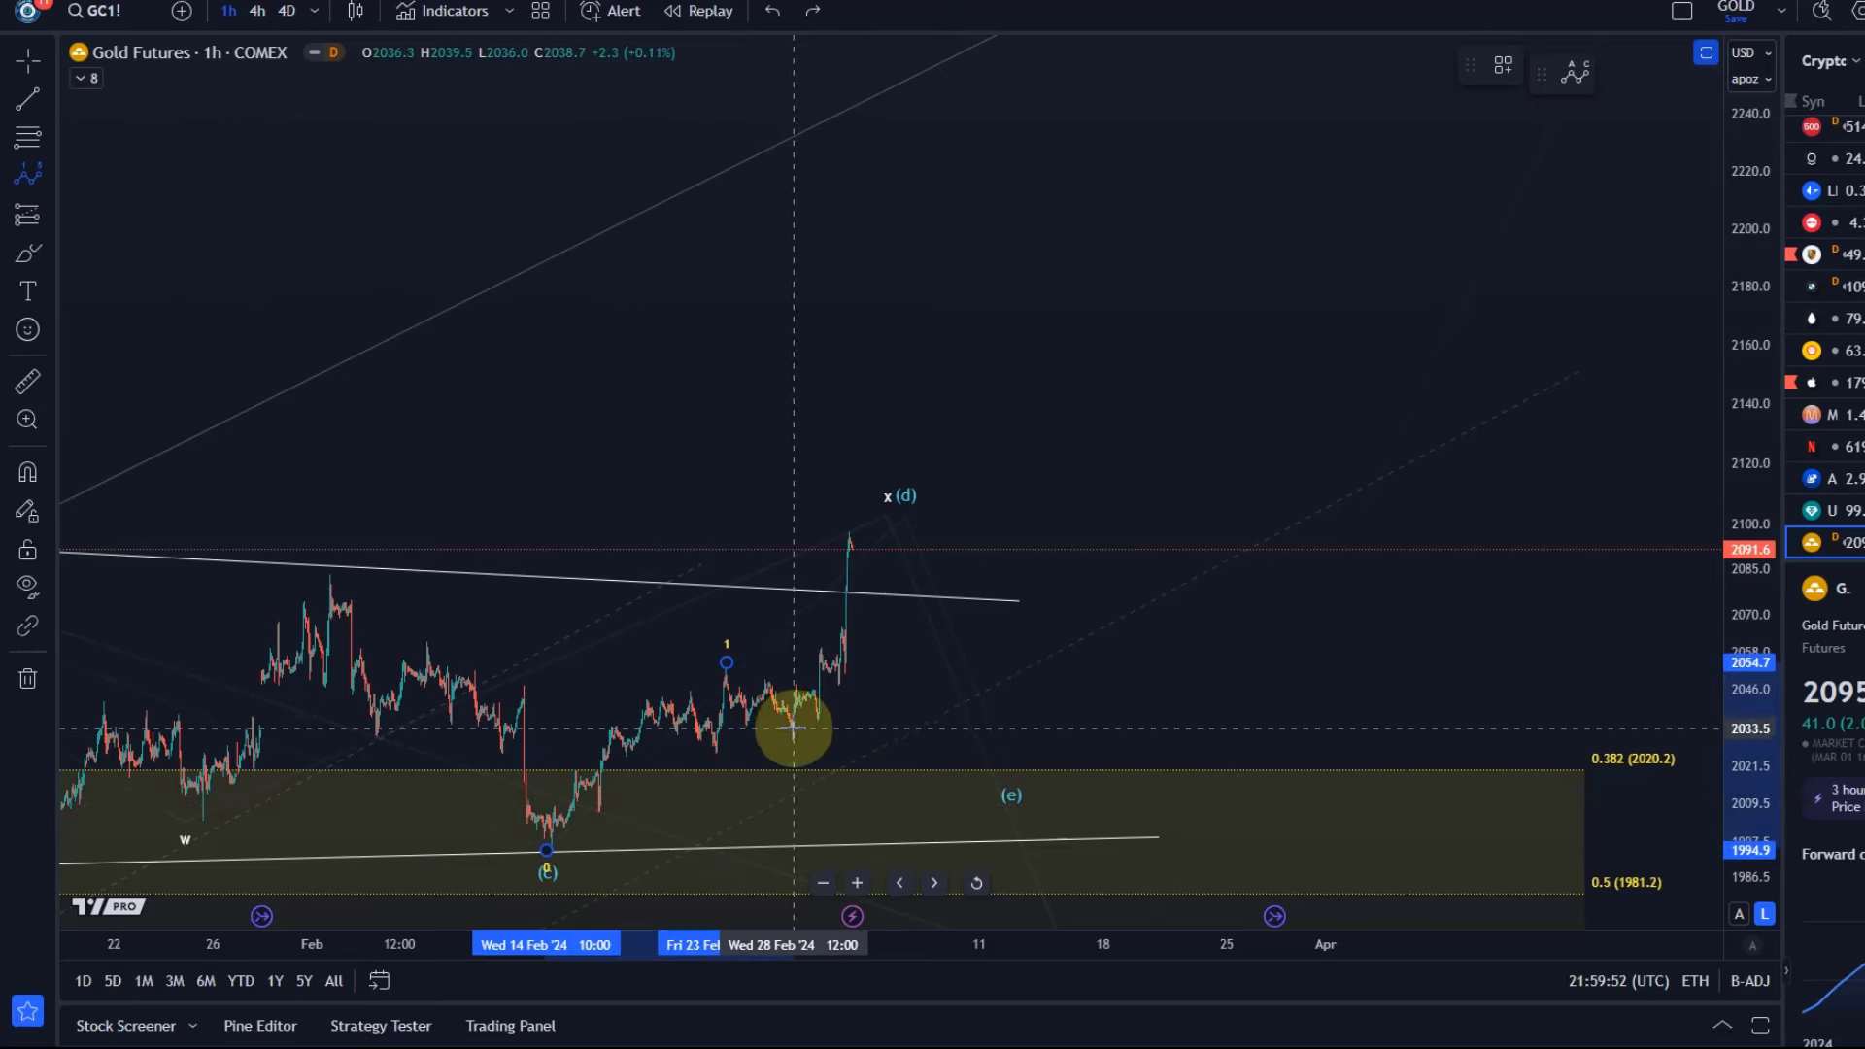
left_click(793, 728)
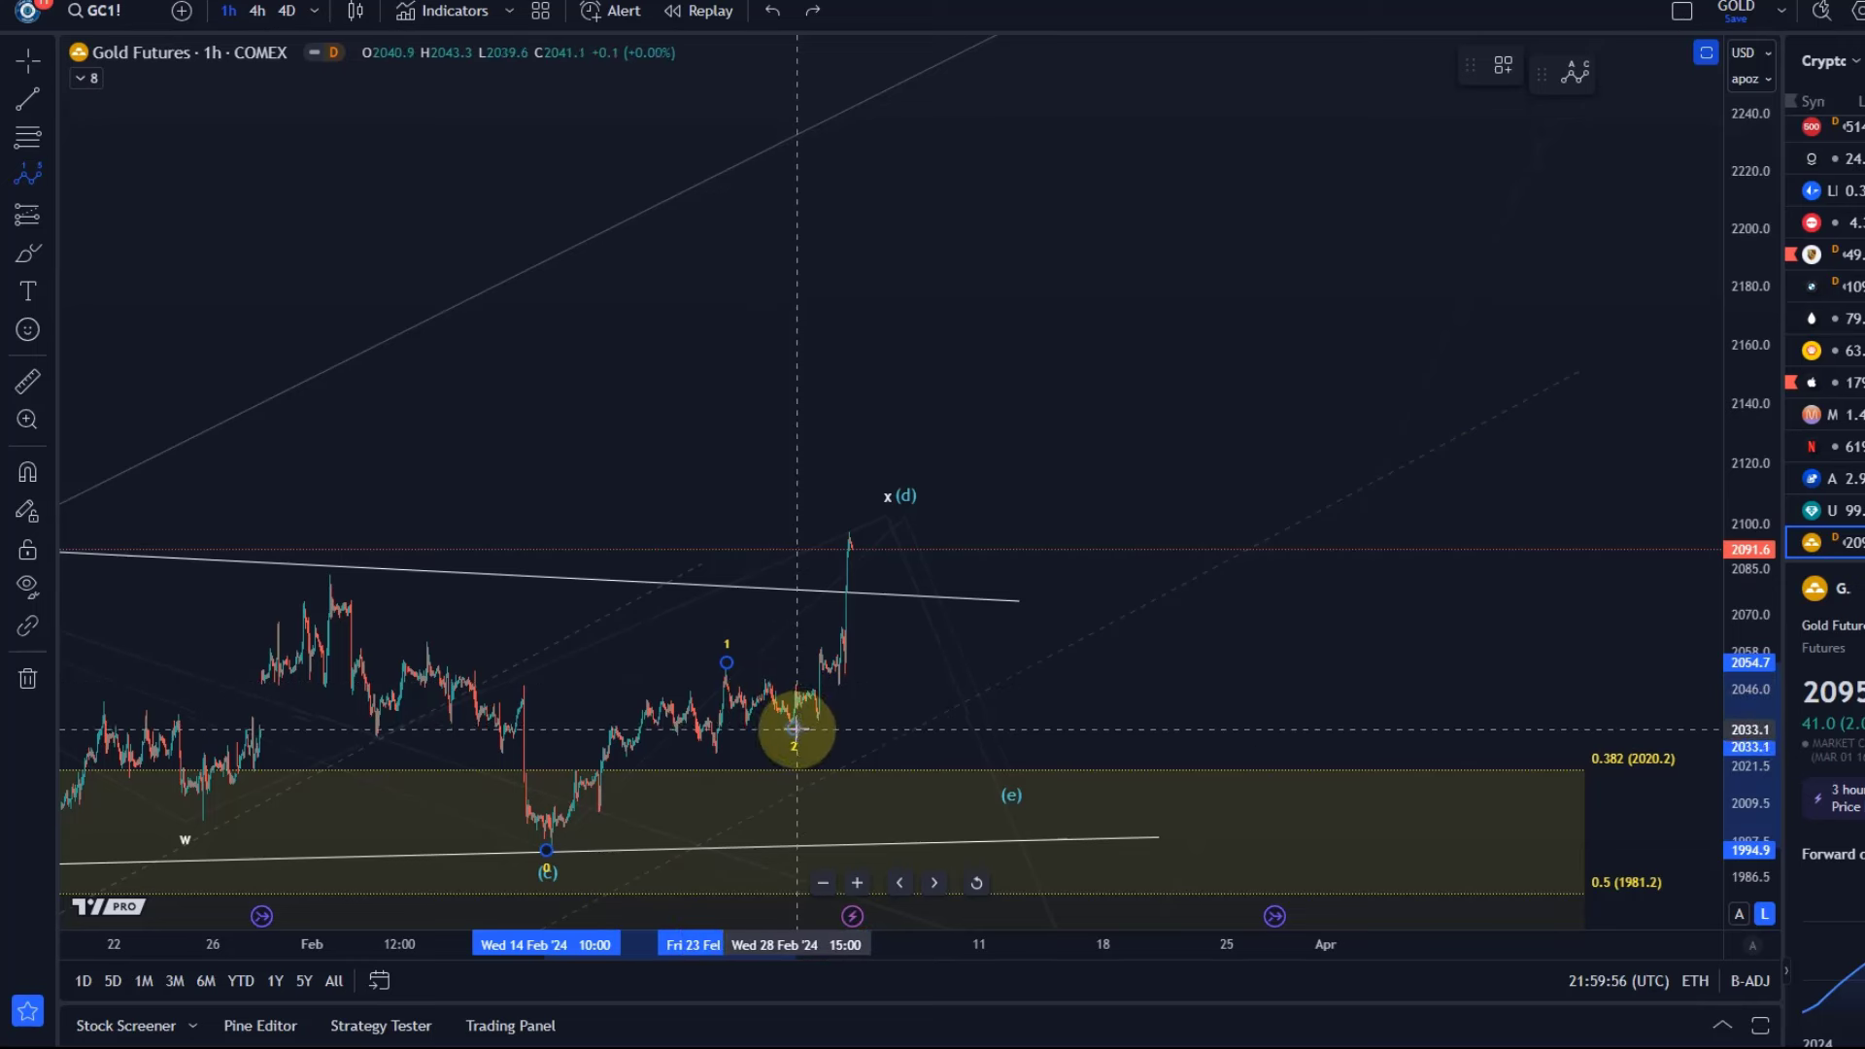
left_click(904, 411)
left_click(969, 462)
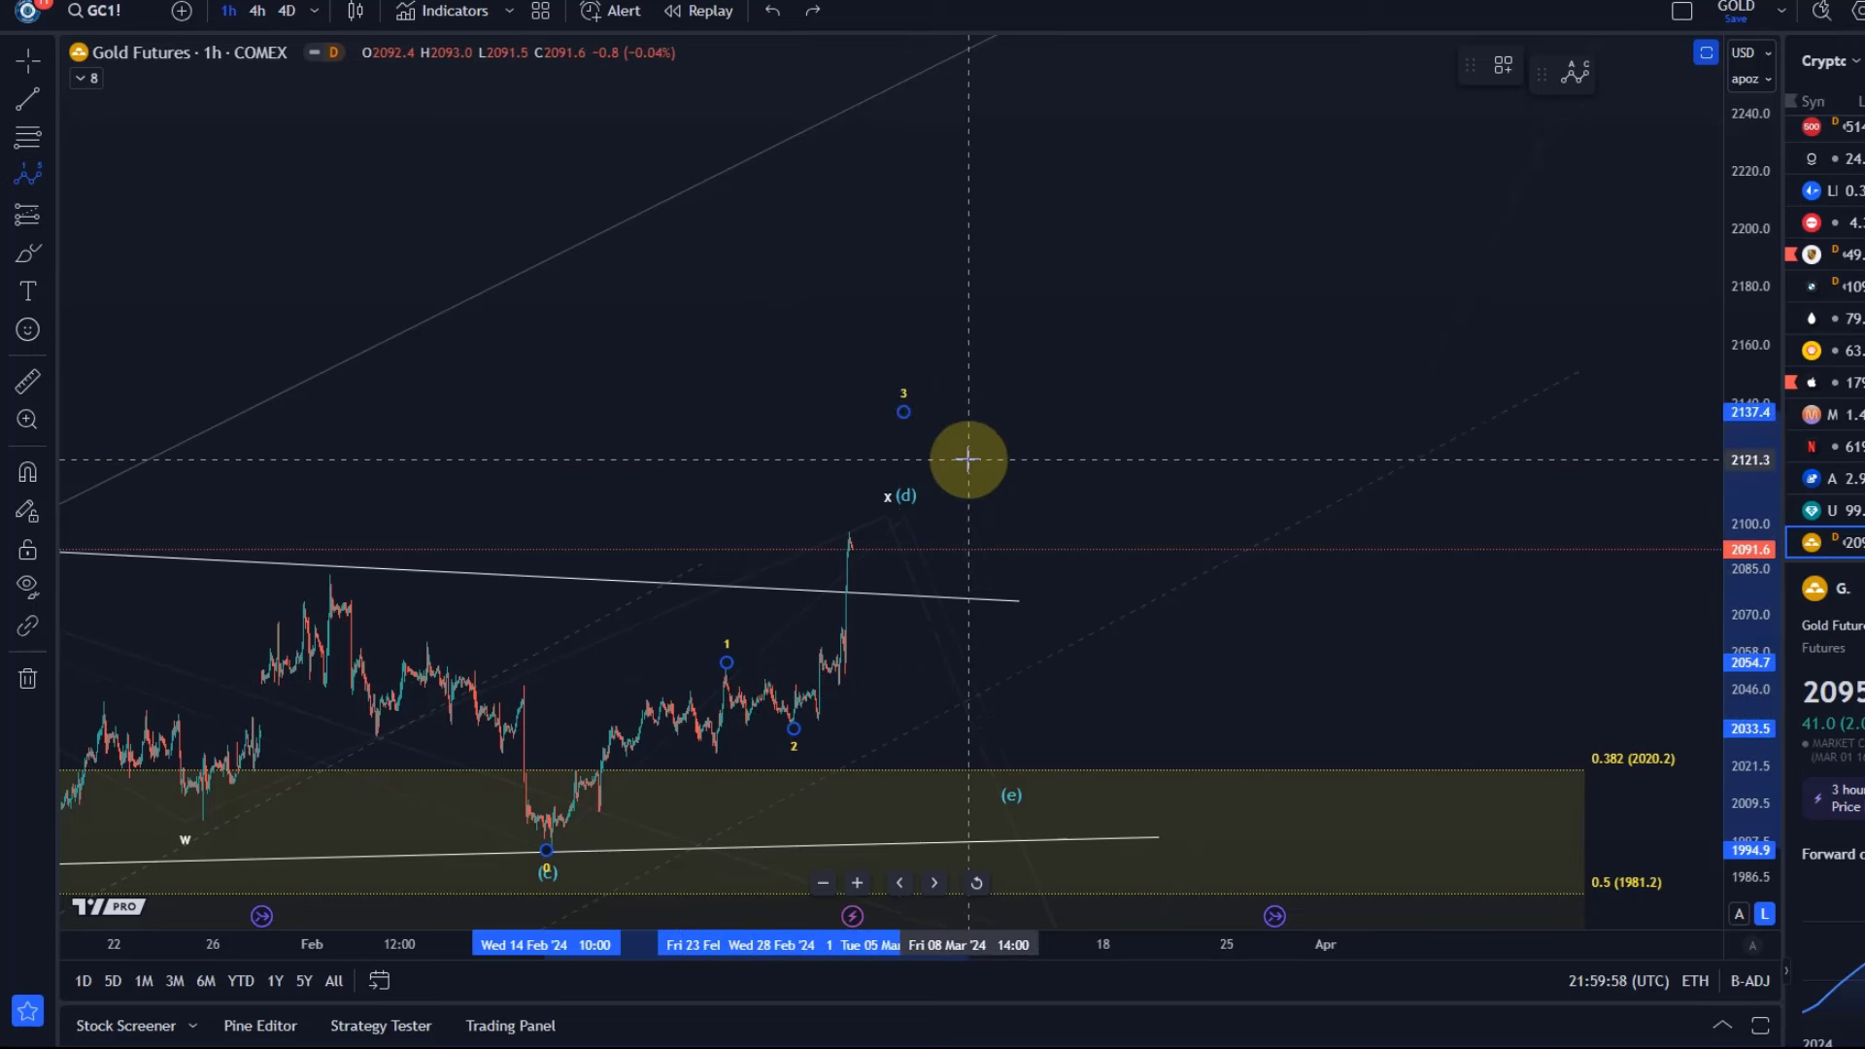
left_click(1037, 327)
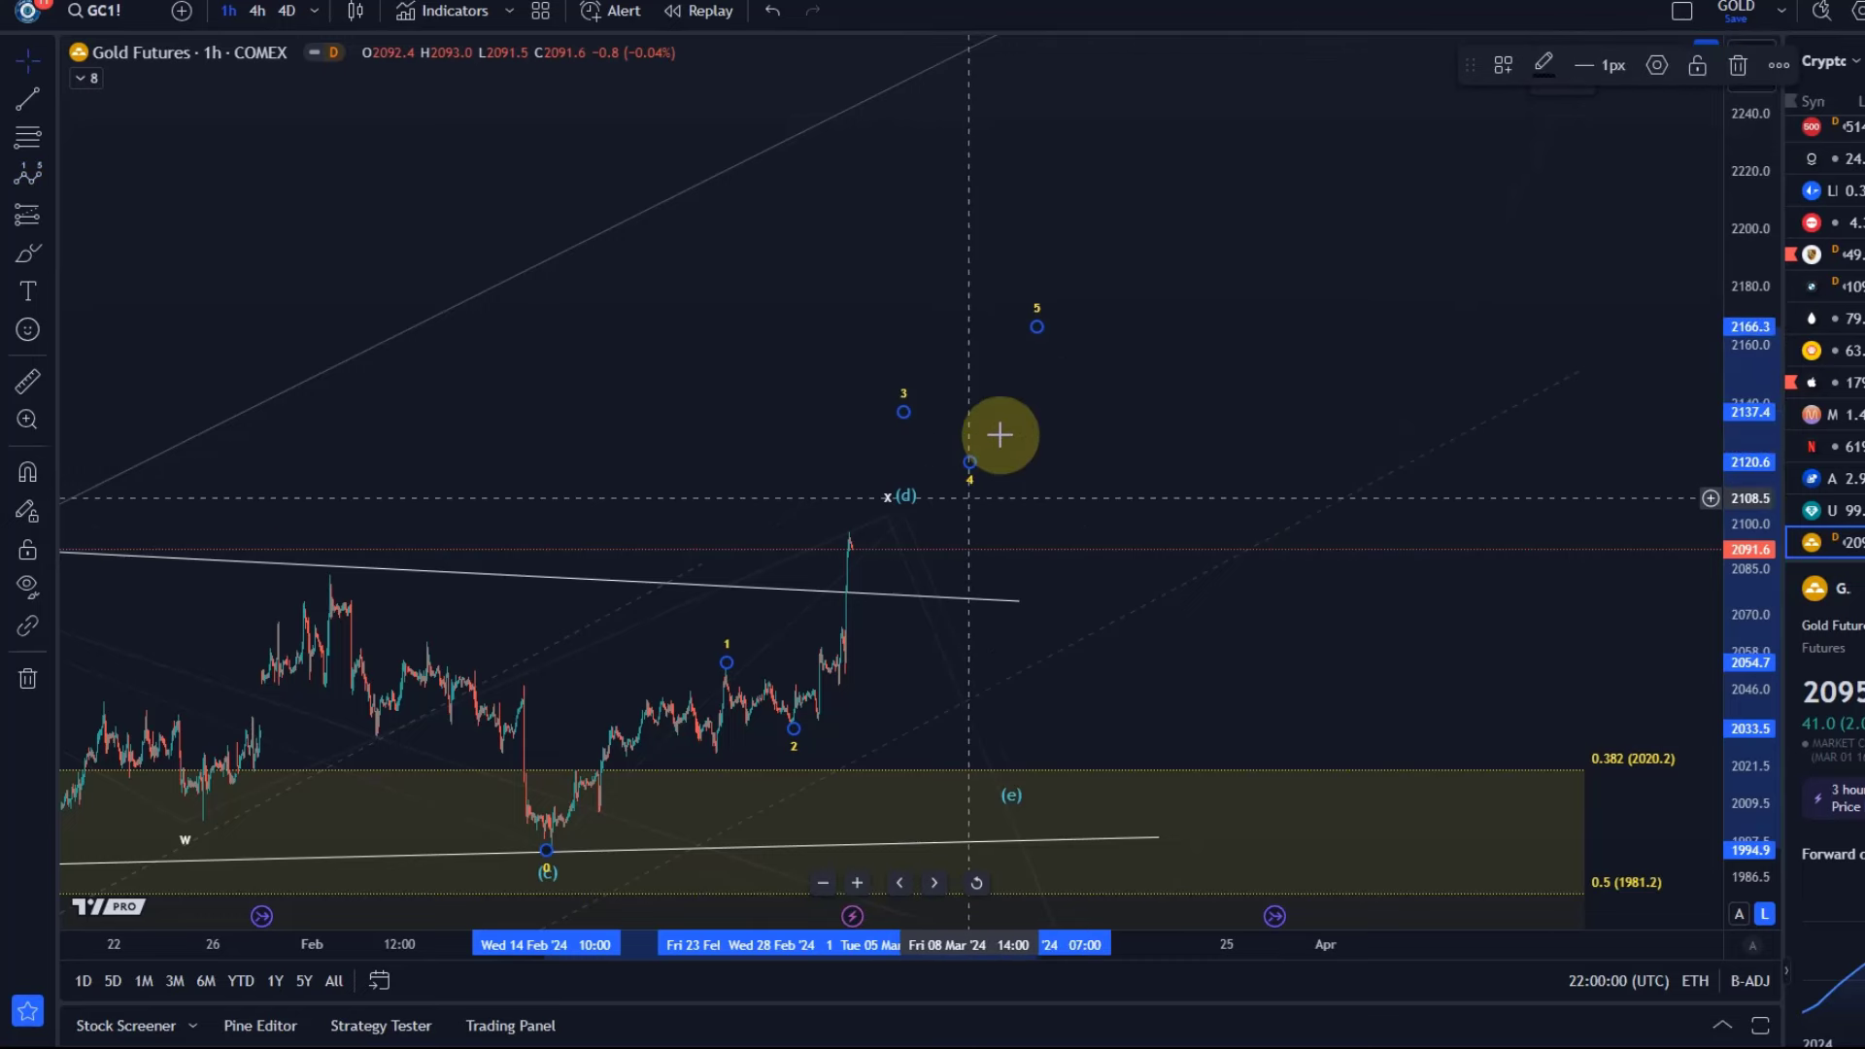
Step: Set the degree of the new impulse count to Submicro
left_click(1649, 69)
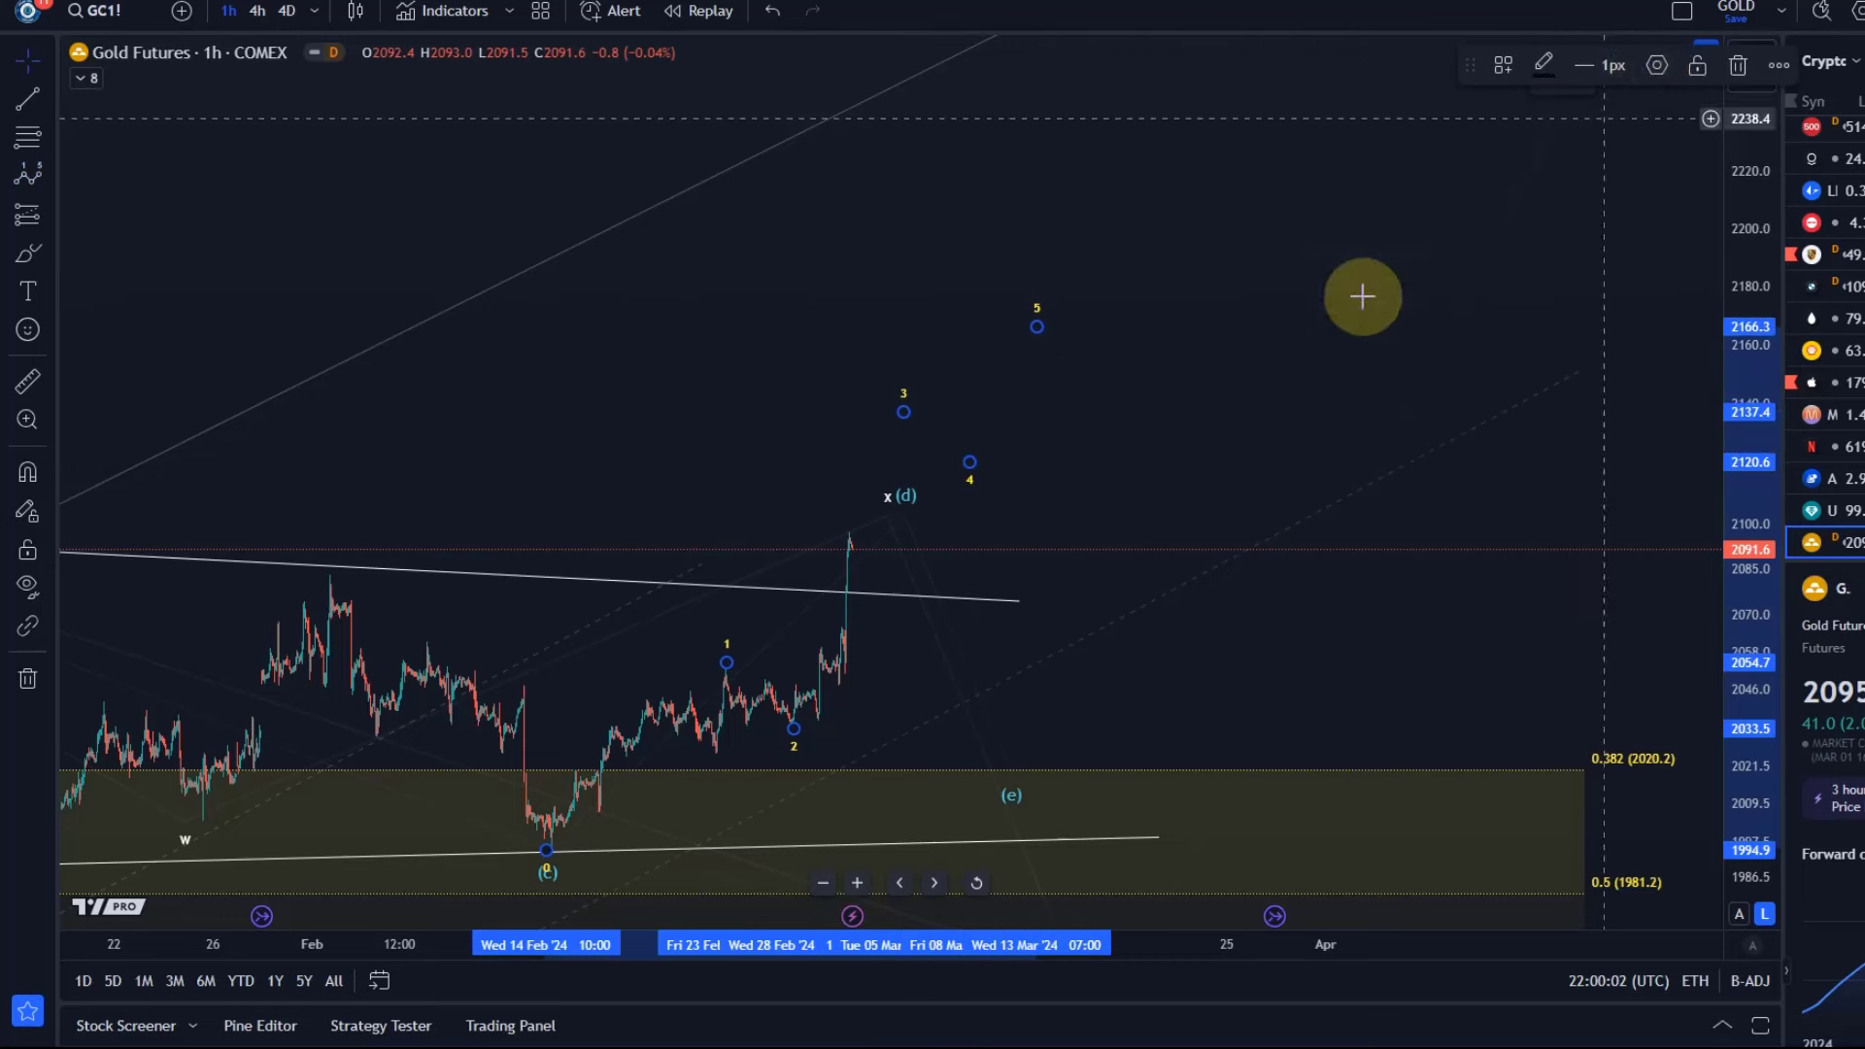
left_click(977, 592)
left_click(971, 985)
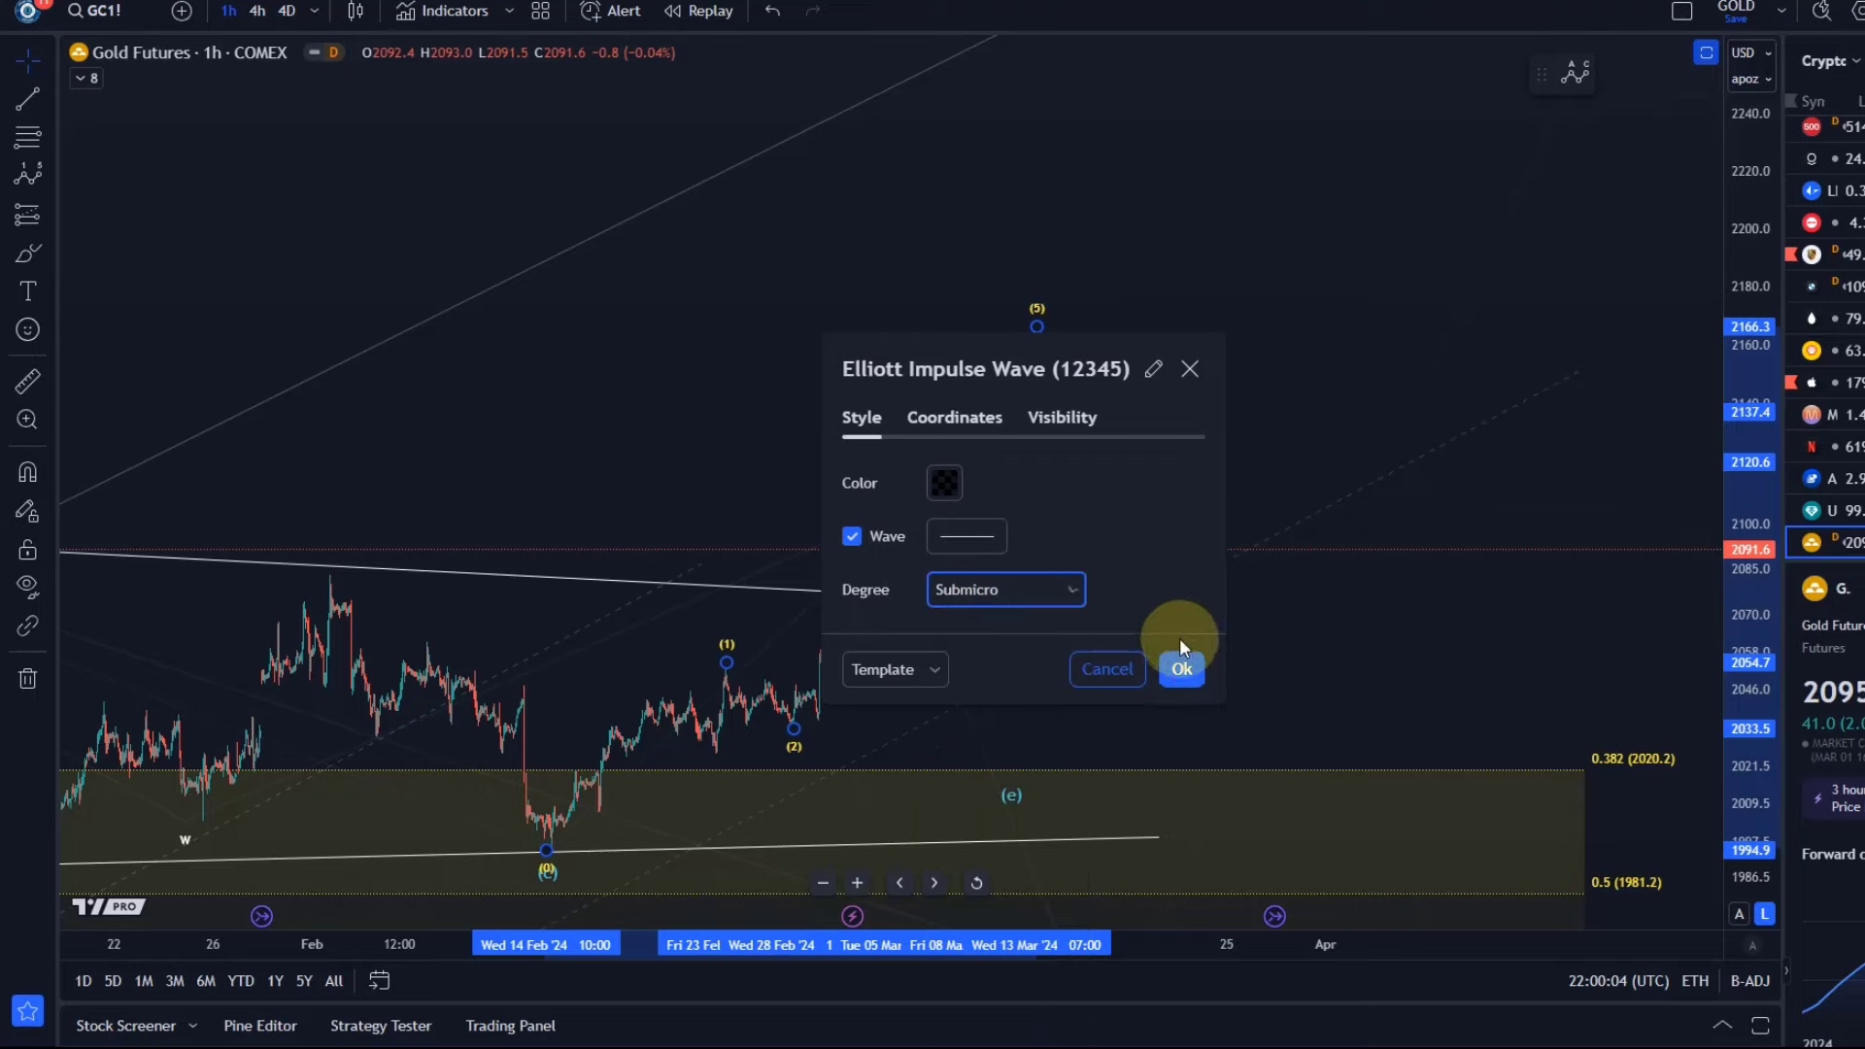
left_click(1182, 670)
Step: Shift the impulse's wave (3) point to about 2140 around 6 March
scroll(1365, 408, "down", 5)
left_click_drag(1748, 250, 1777, 716)
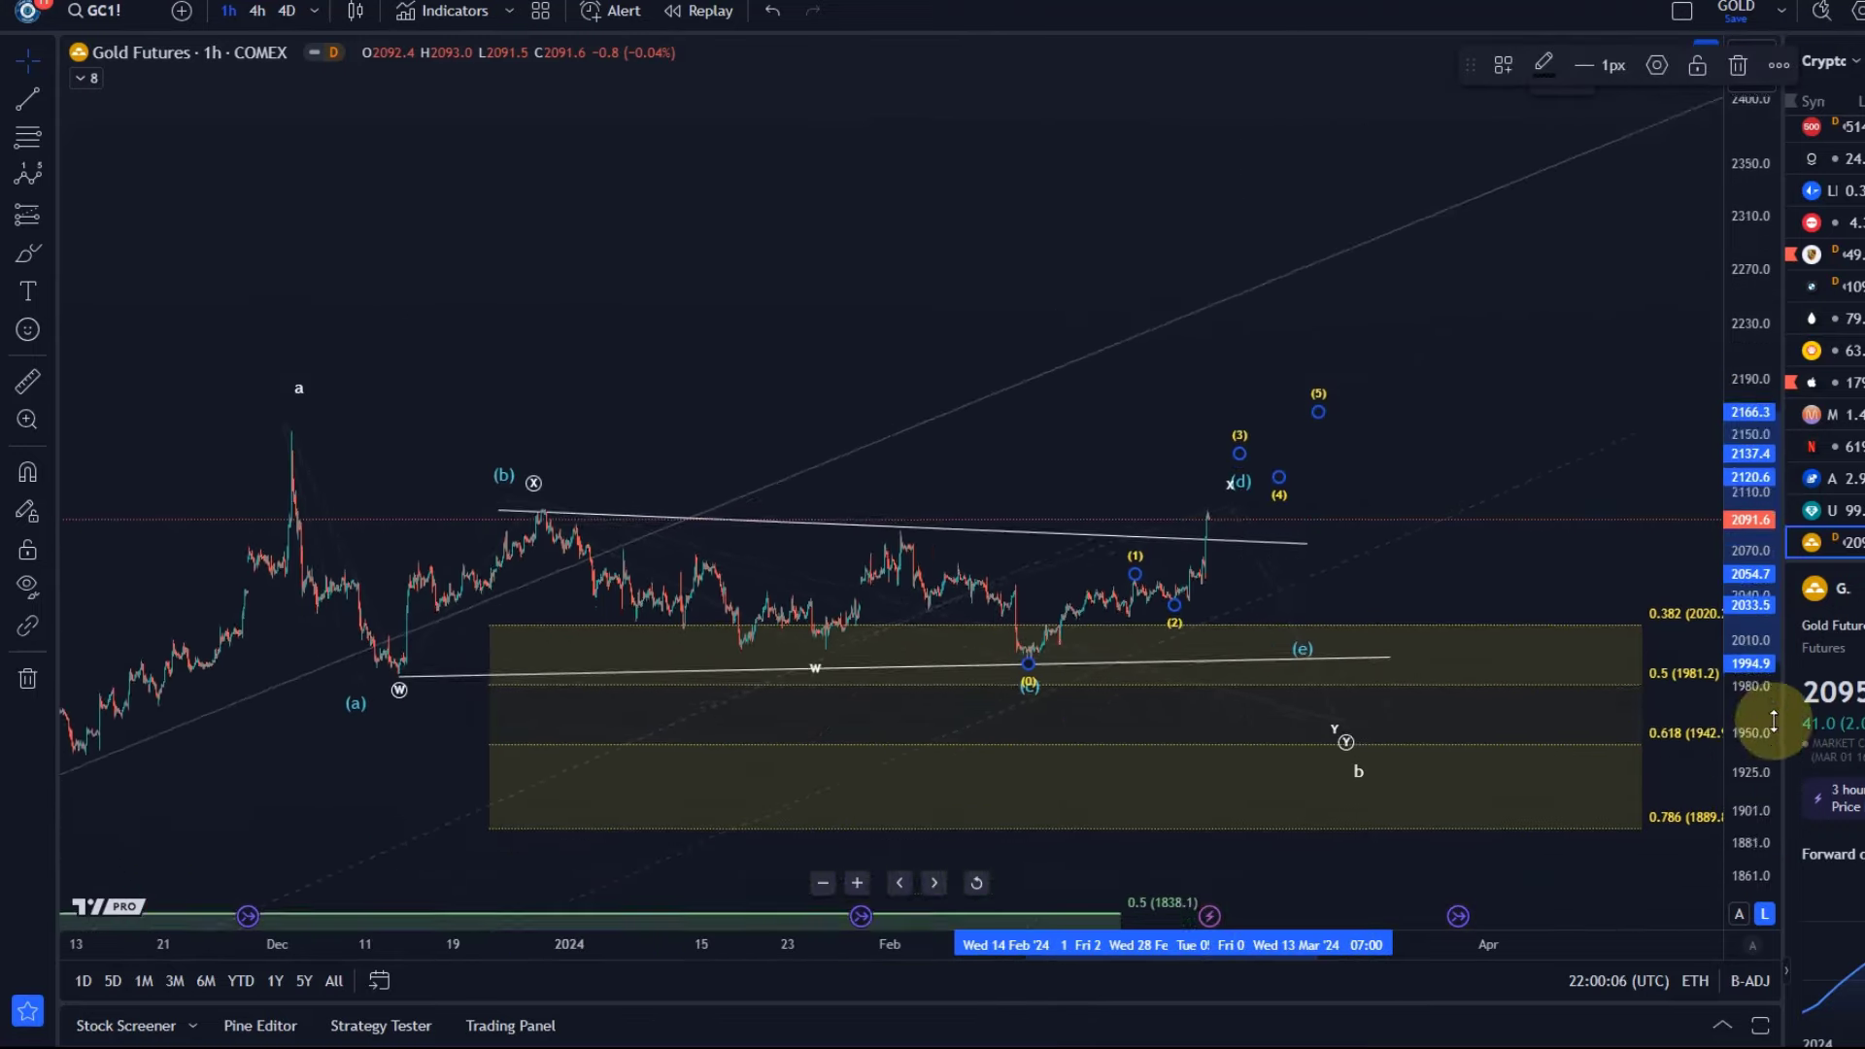
left_click_drag(1321, 392, 960, 480)
left_click_drag(1144, 546, 1633, 431)
left_click_drag(1764, 761, 1769, 283)
scroll(1344, 437, "up", 5)
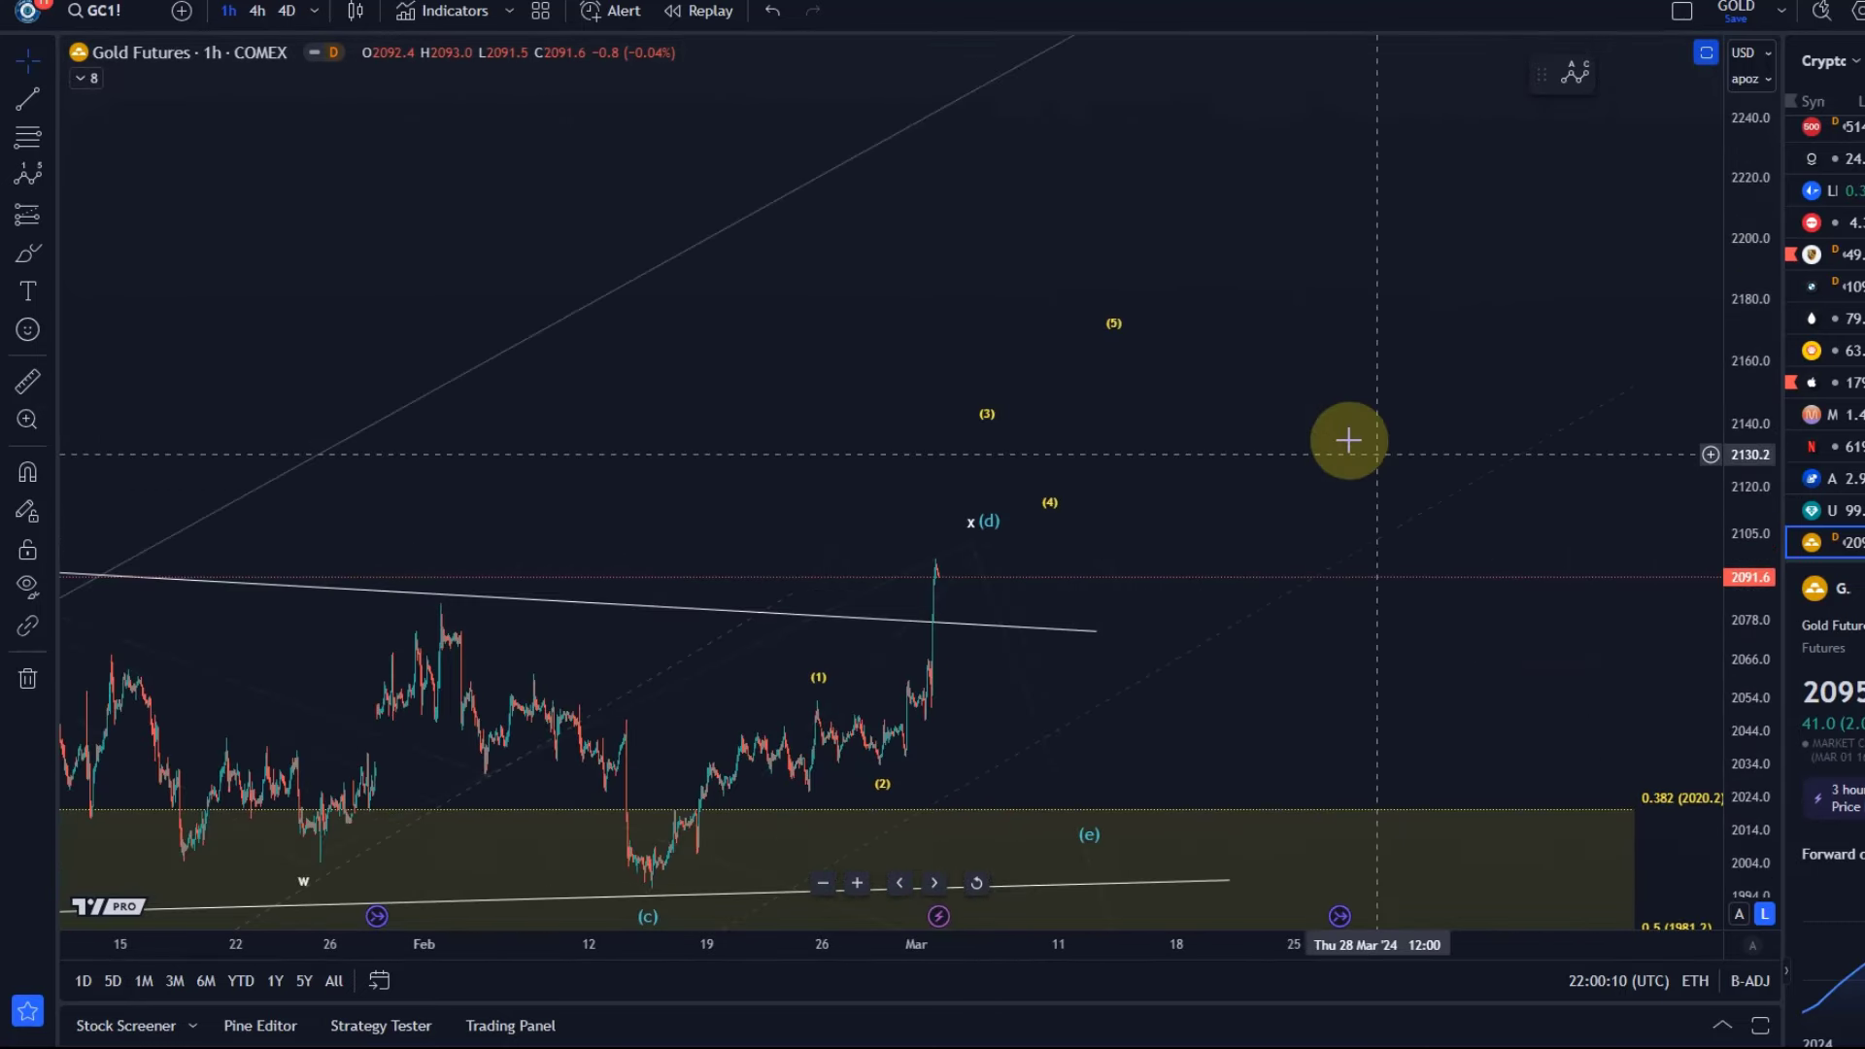
mouse_move(1207, 445)
left_mouse_down()
mouse_move(1511, 400)
mouse_move(1207, 462)
mouse_move(941, 395)
mouse_move(887, 362)
left_mouse_up()
left_click(904, 362)
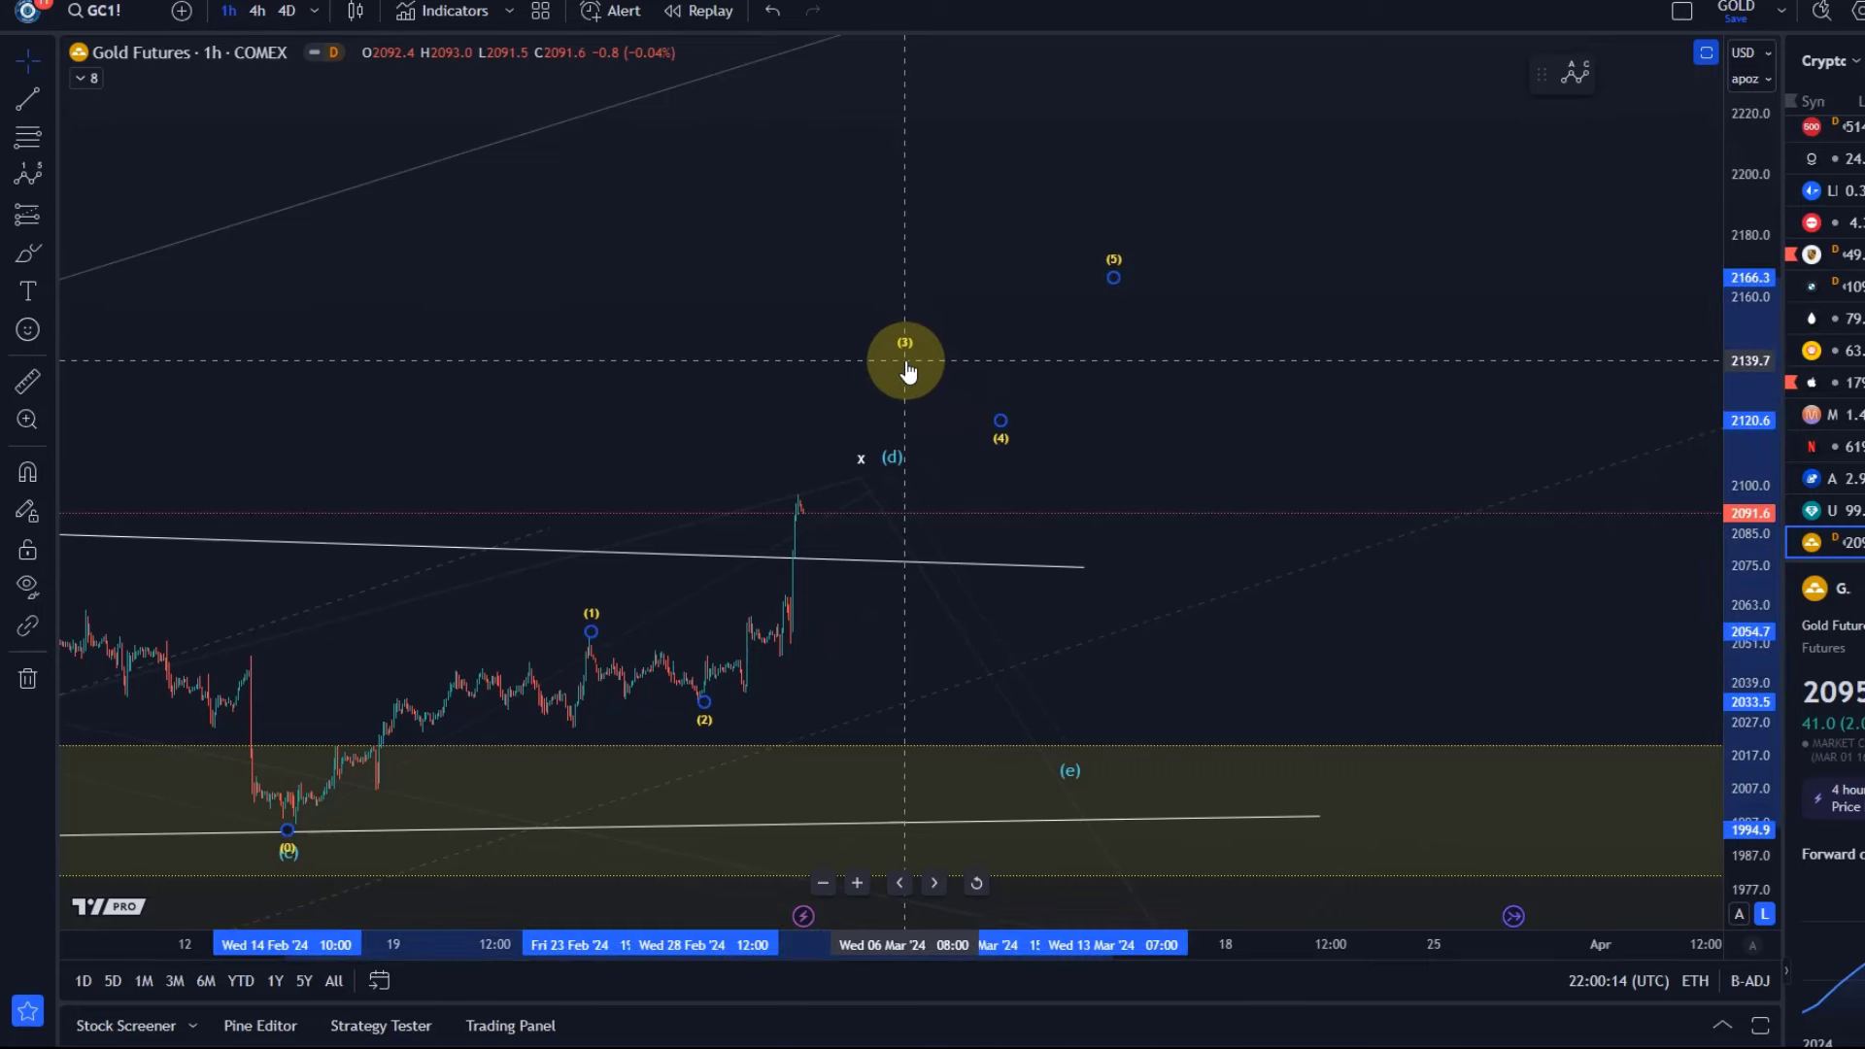
Step: Place a smaller impulse count from the wave (2) low at 2034 through about 2064, 2050, 2114 and 2103 to 2131
left_click(27, 173)
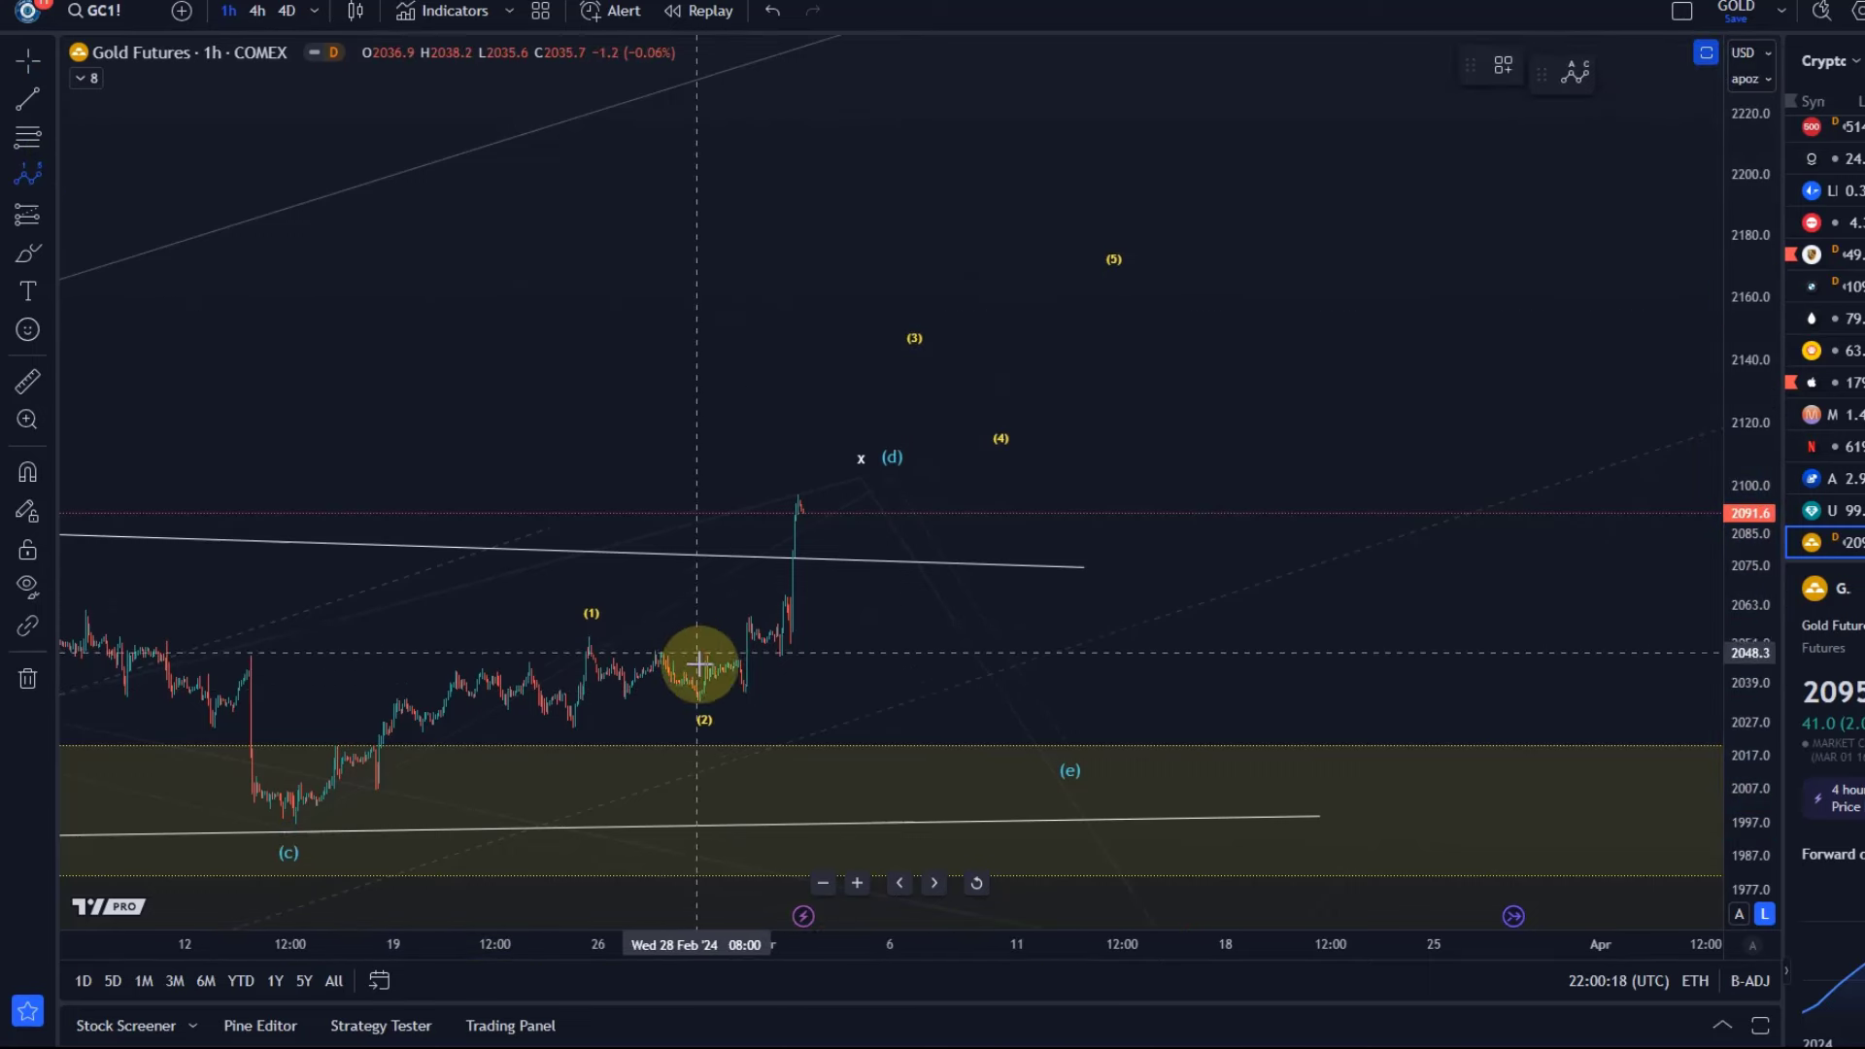
left_click(697, 698)
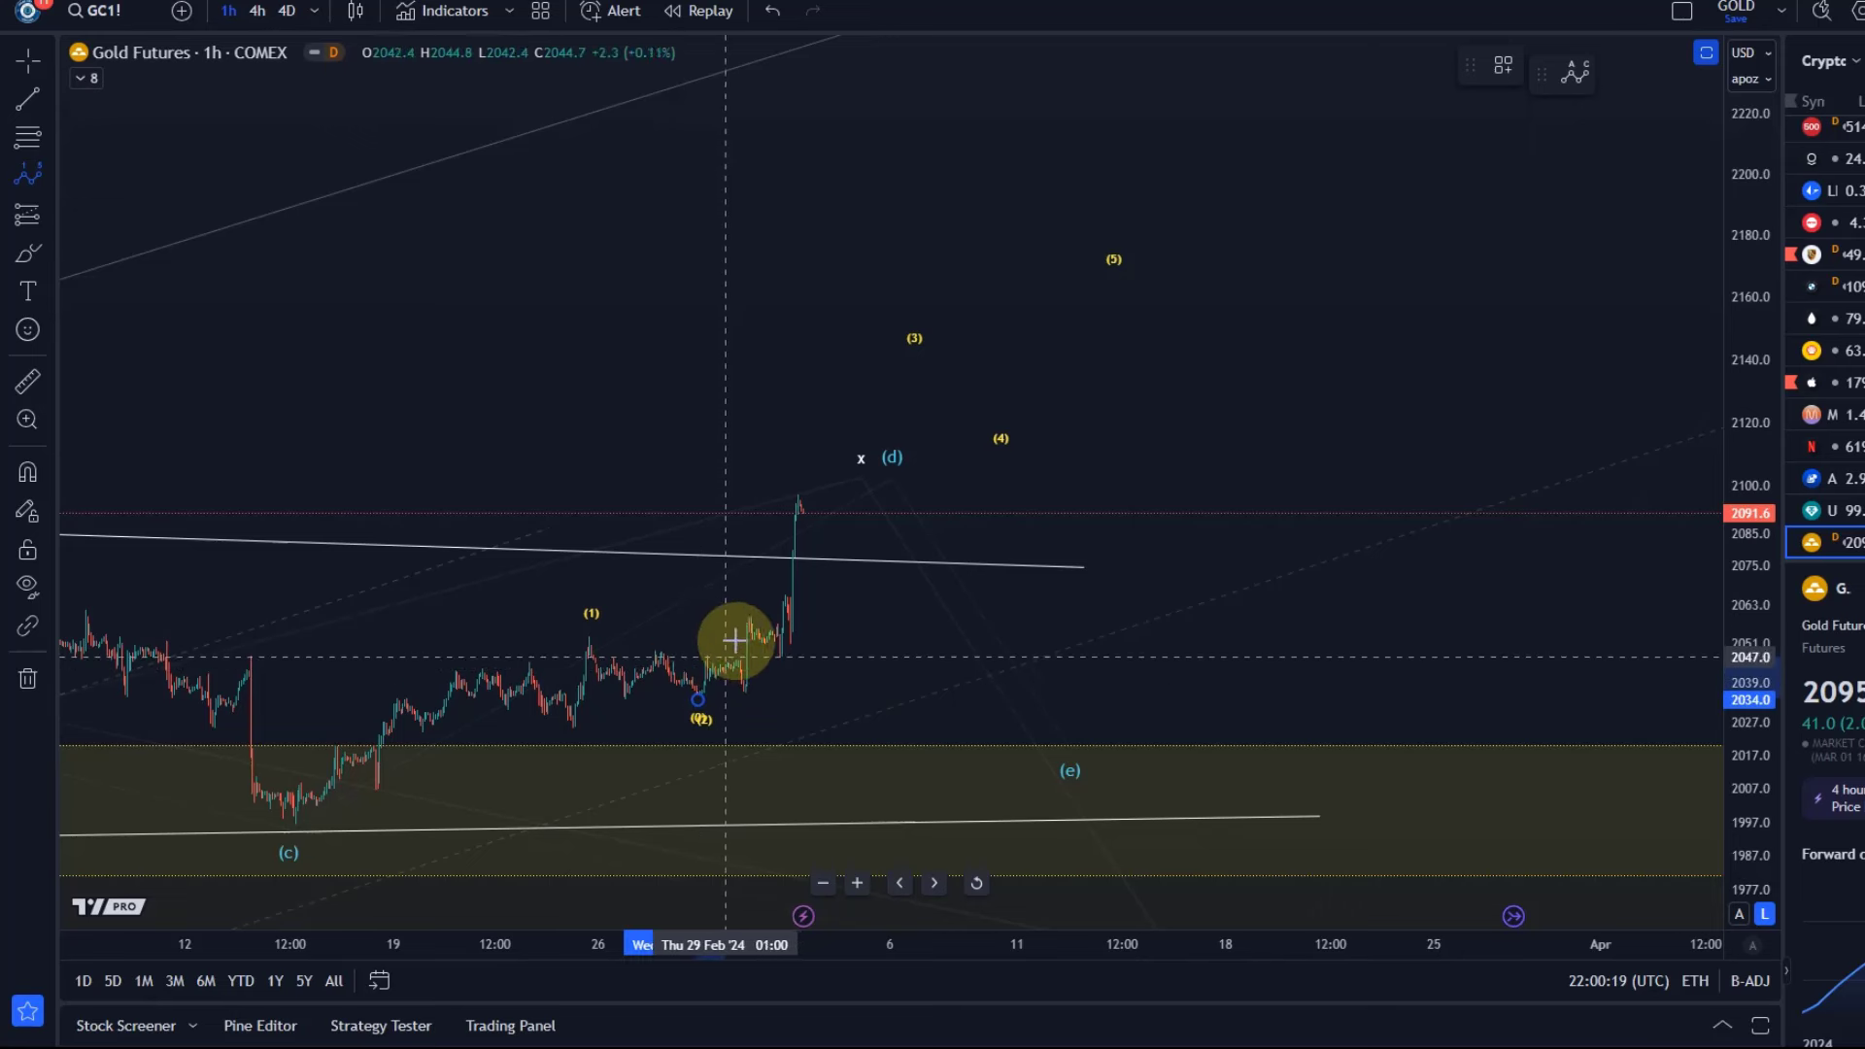
left_click(781, 602)
left_click(795, 645)
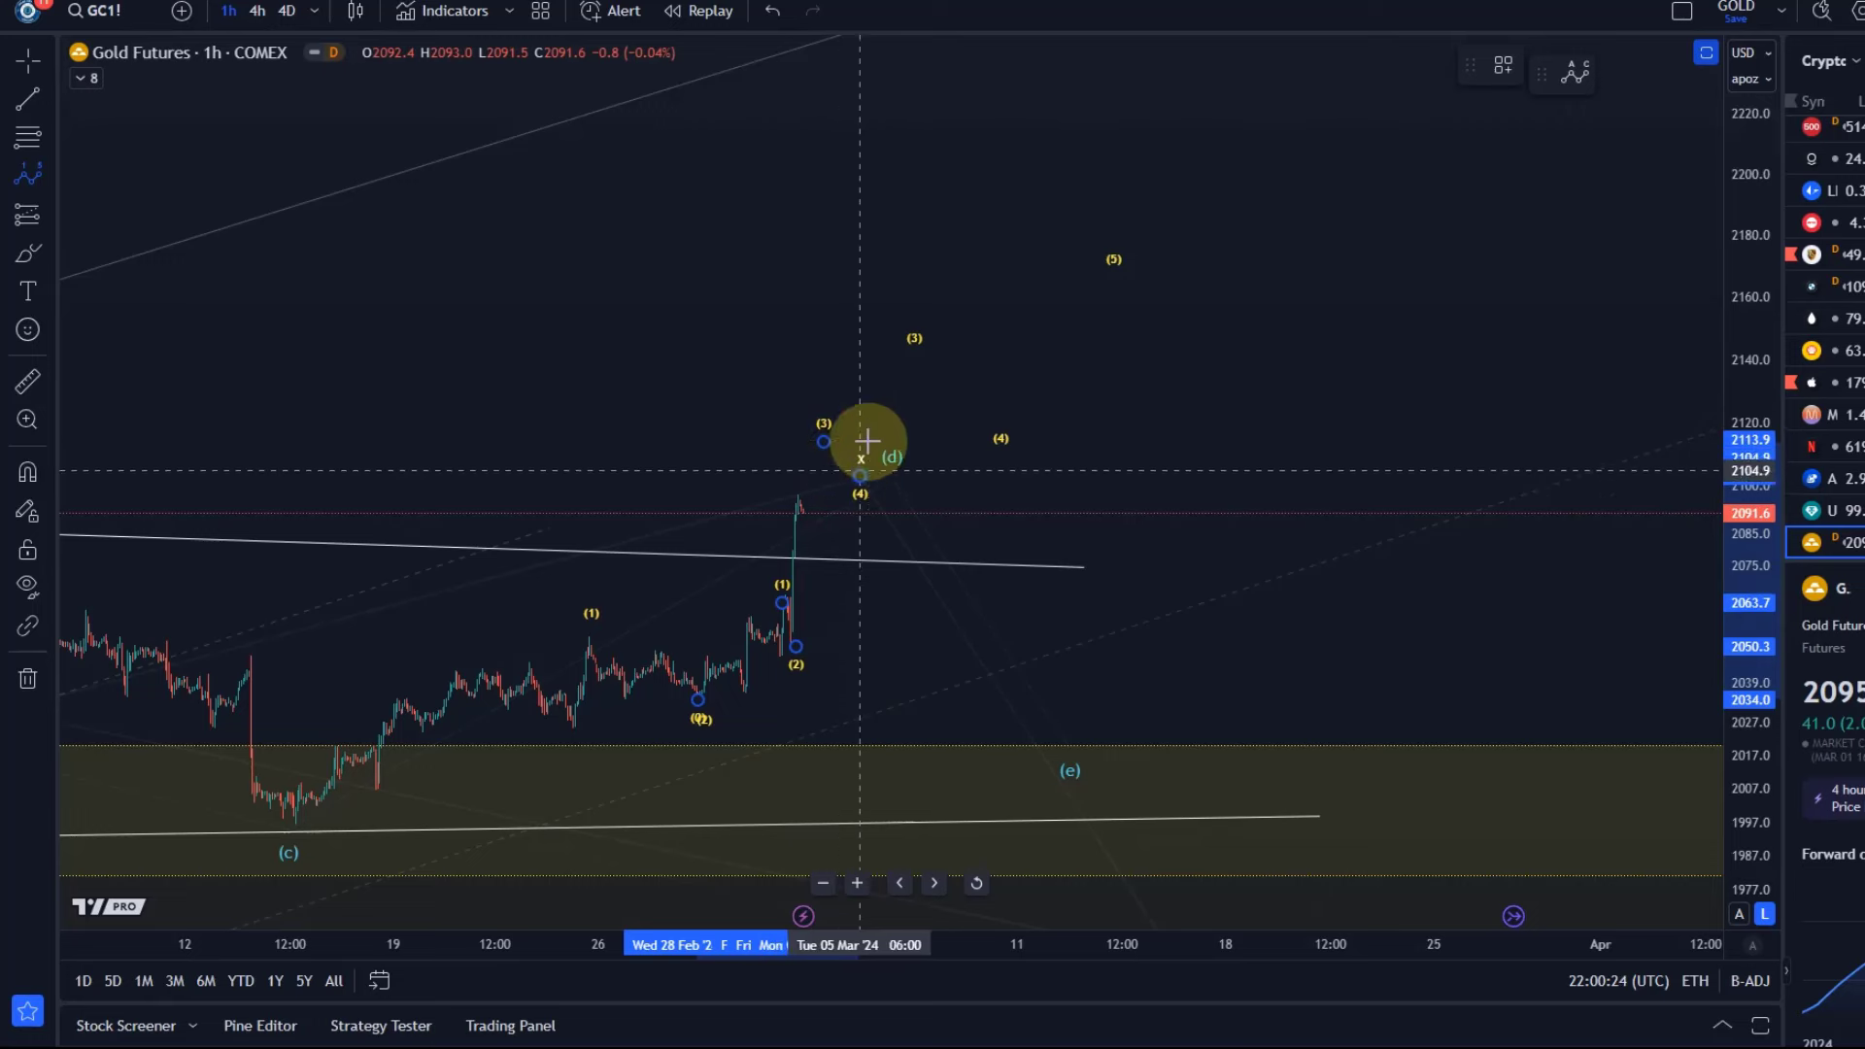
left_click(917, 387)
Step: Set the degree of the smaller impulse count that starts at the wave (2) low to Minuscule
left_click(1656, 66)
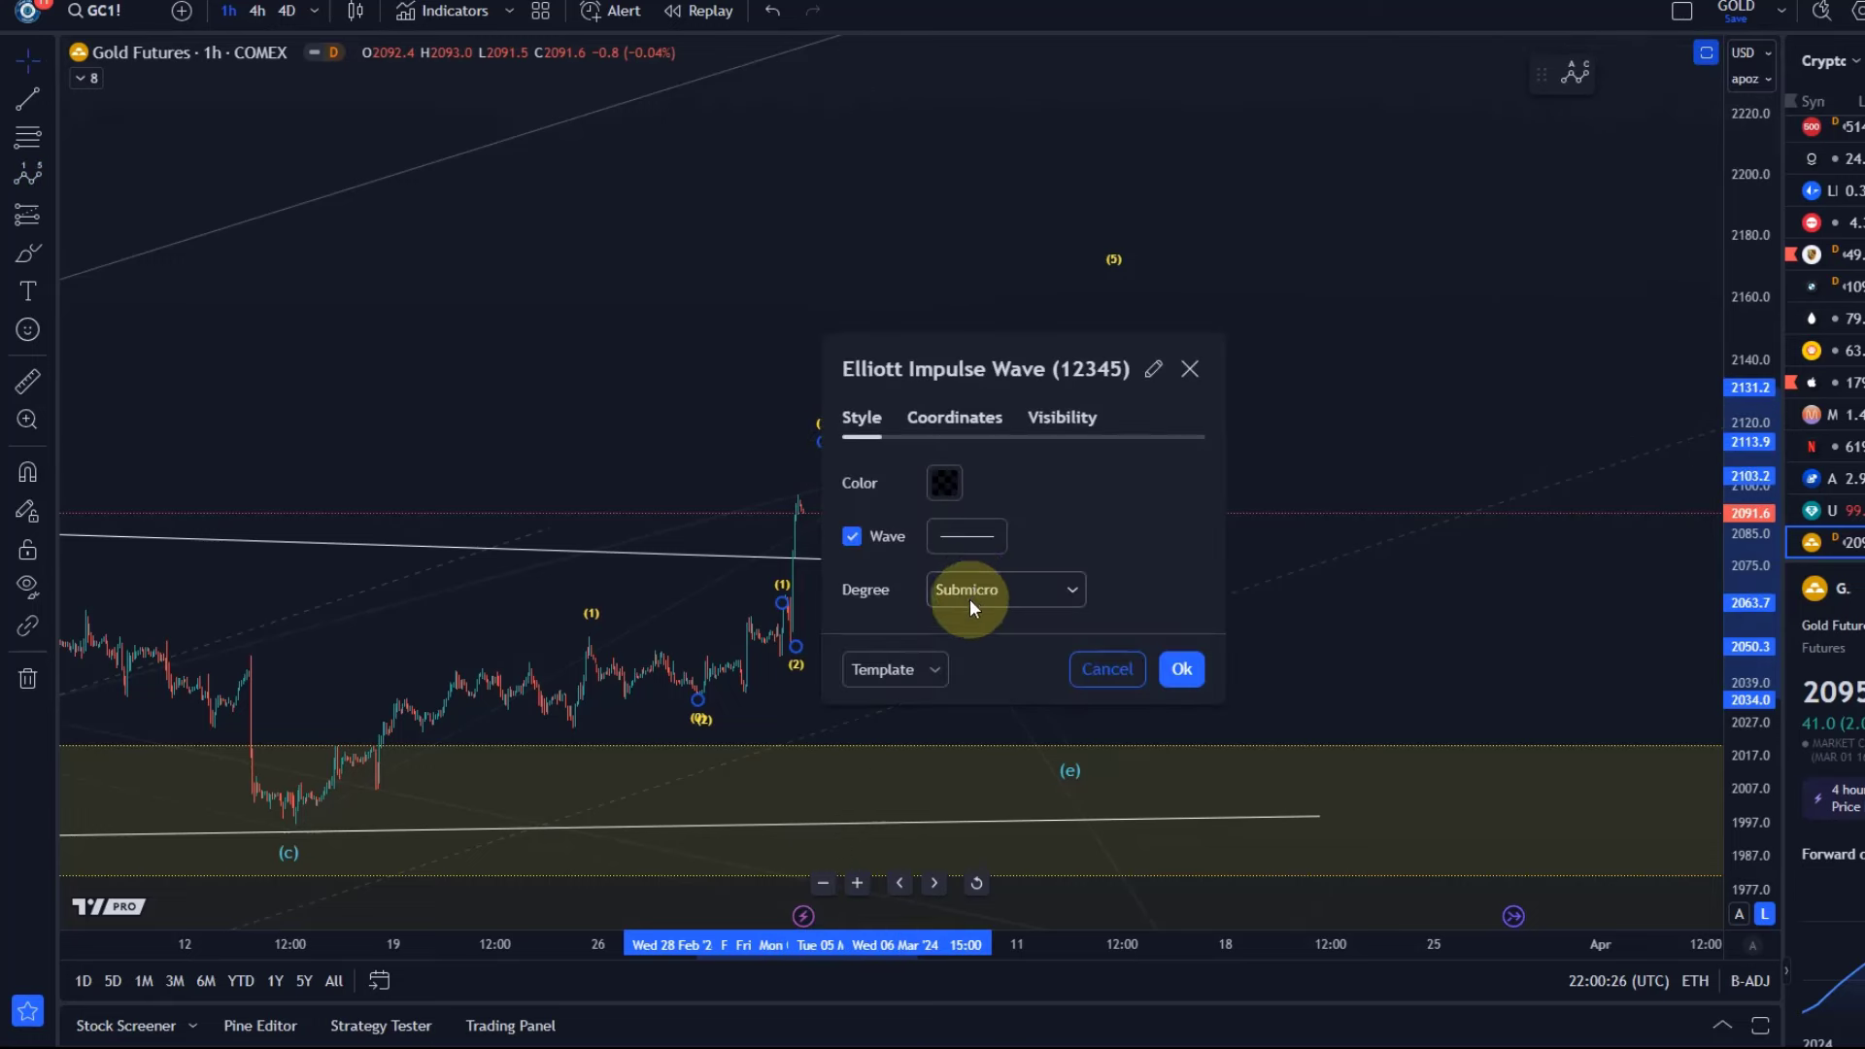
left_click(970, 599)
left_click(1002, 998)
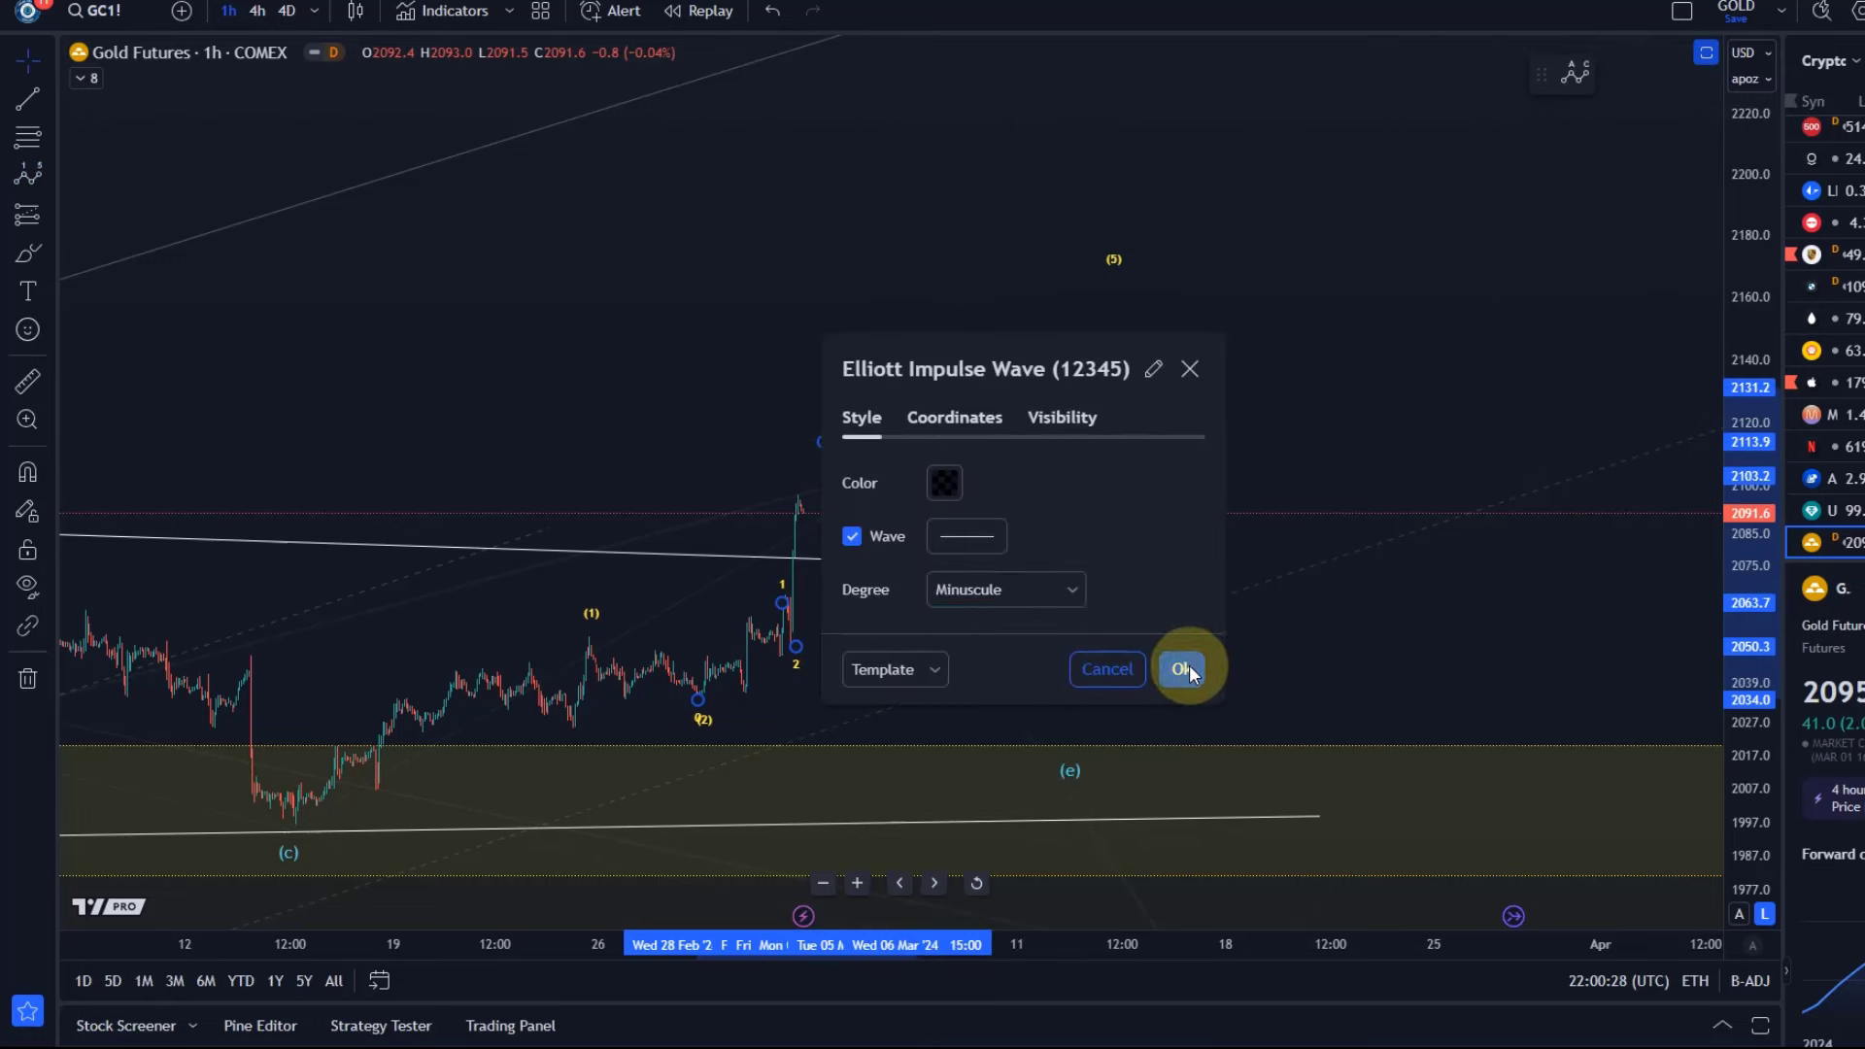
left_click(1182, 668)
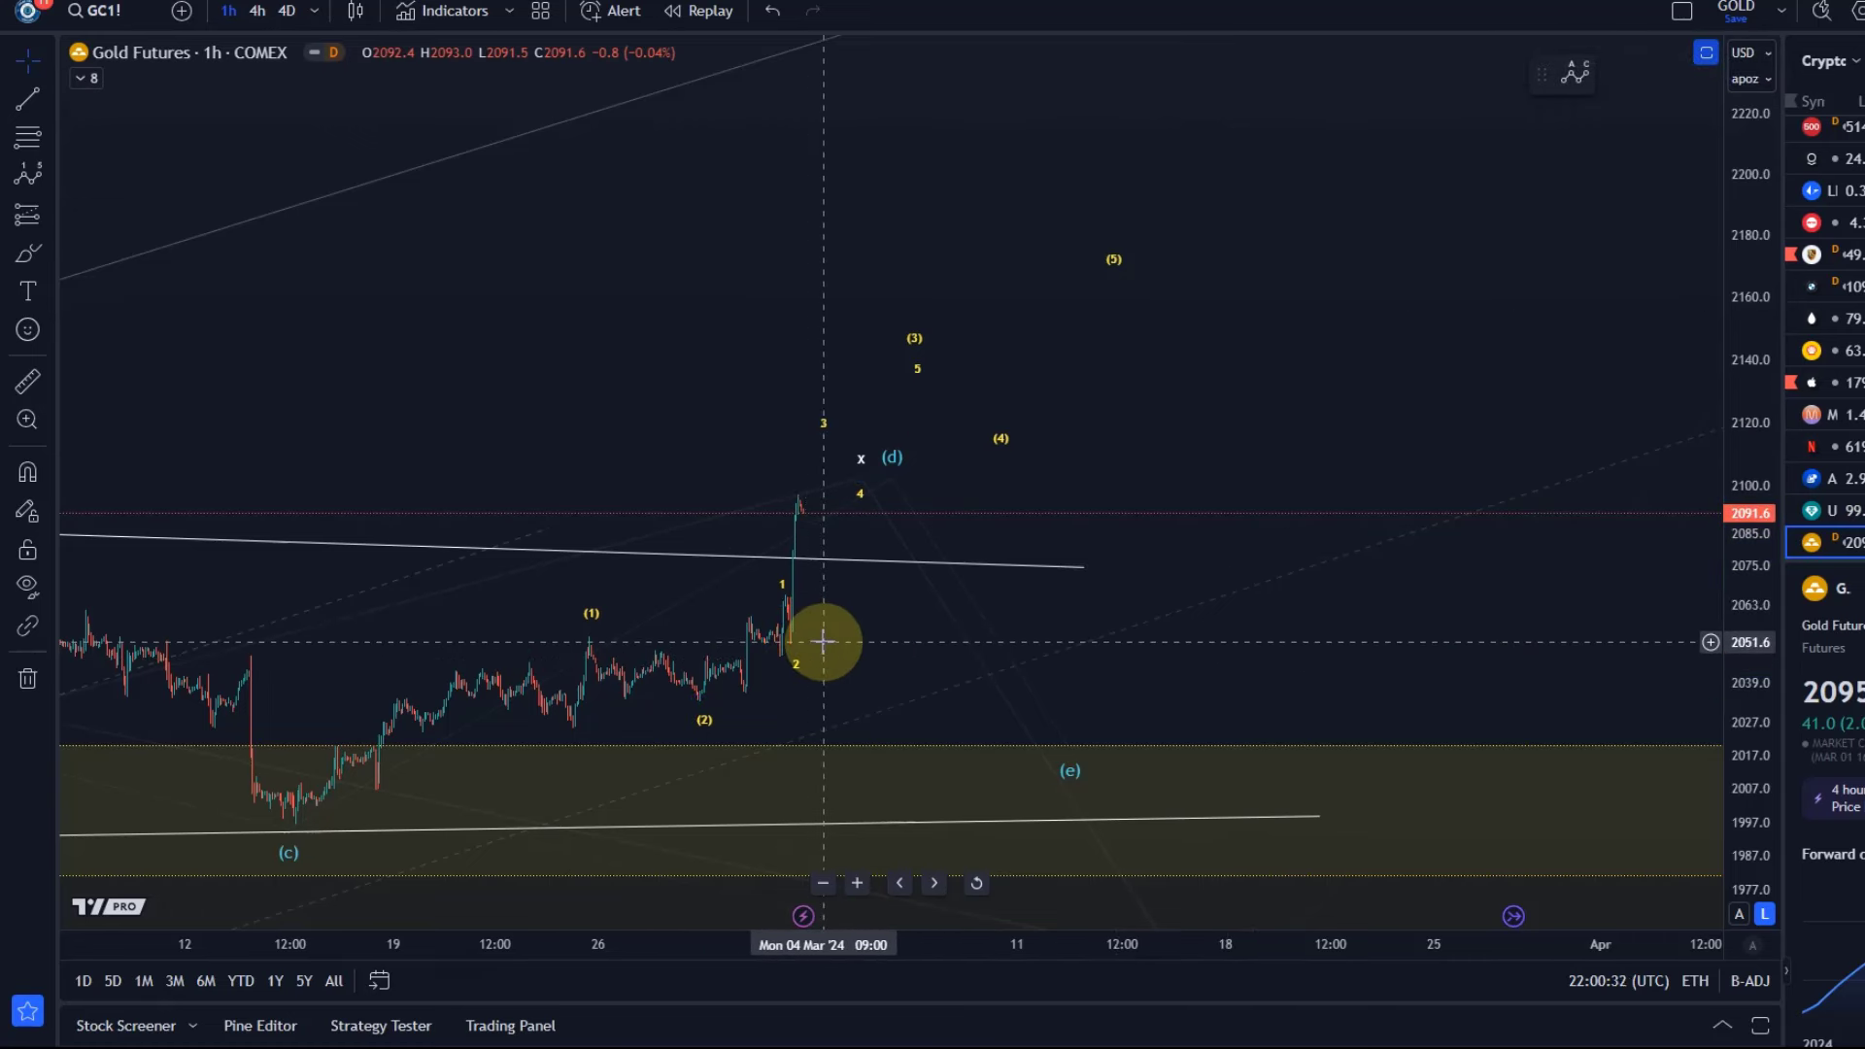
left_click(783, 638)
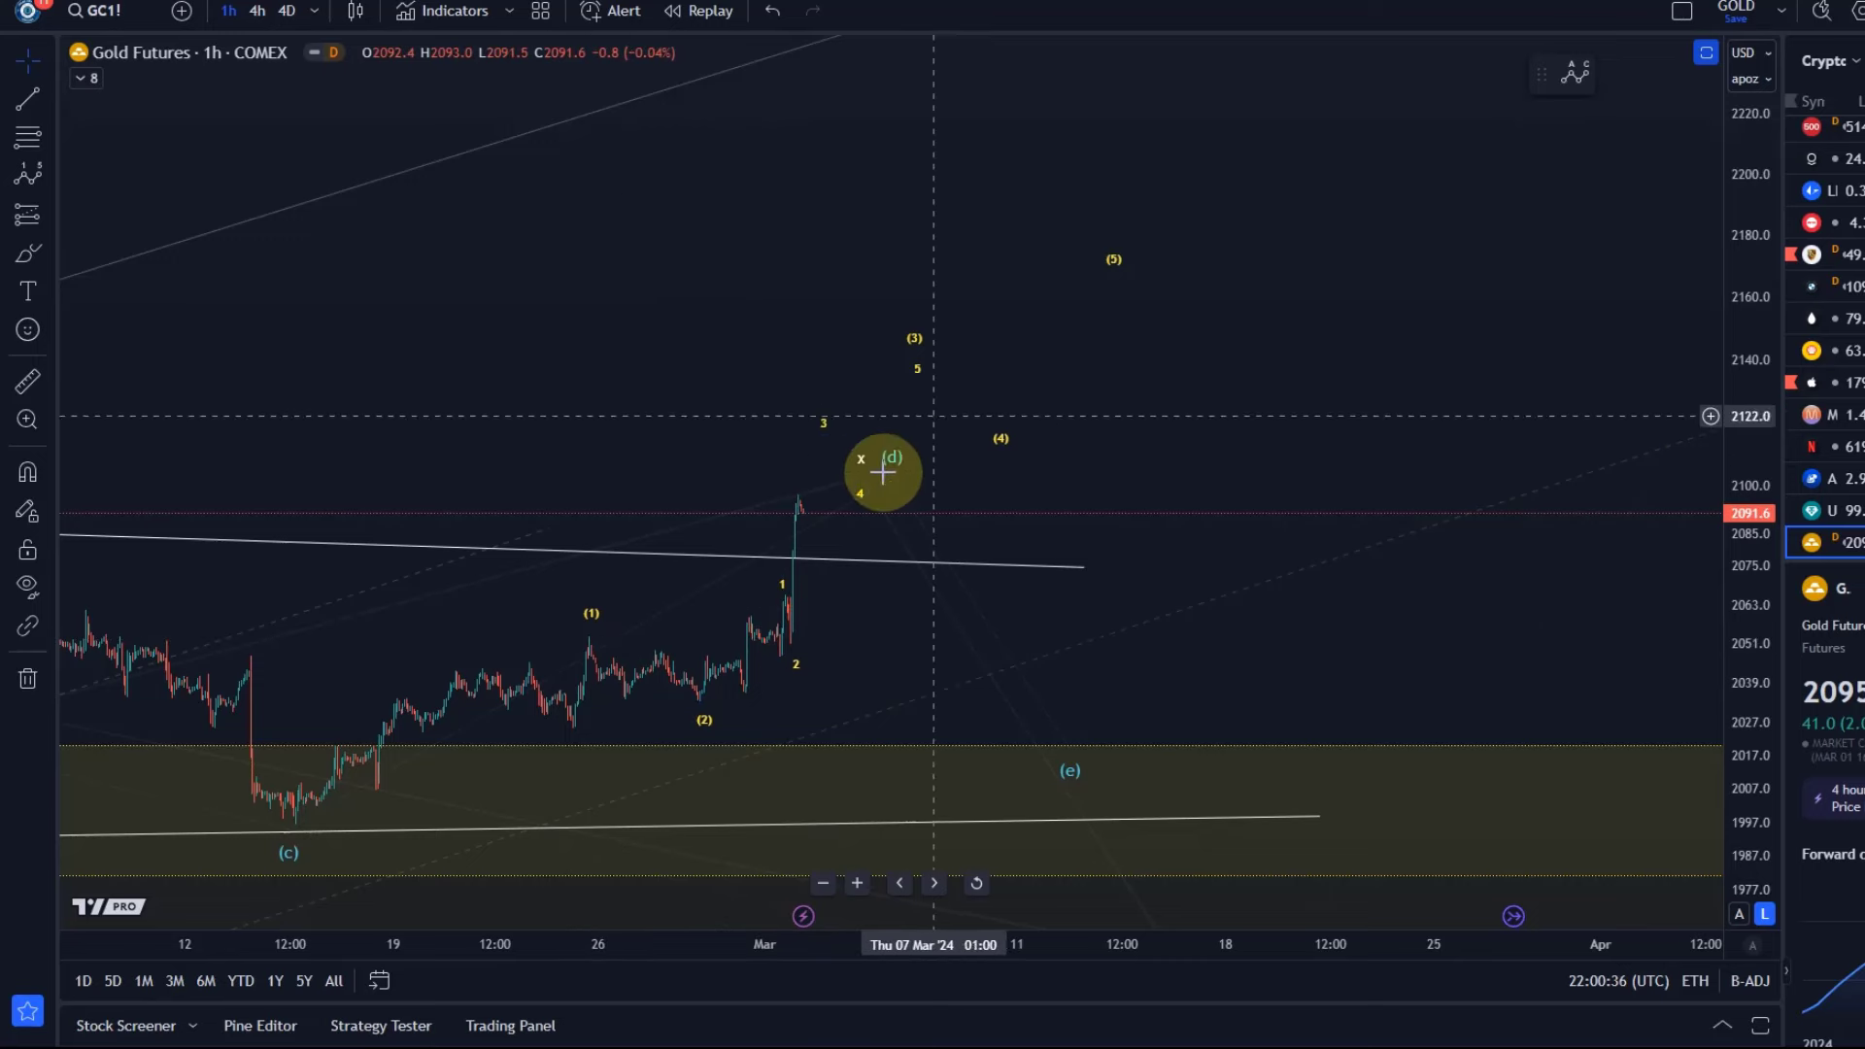
Step: Place a trend-based Fibonacci extension from the (c) low at about 1996.8 to the wave (1) high at 2053.6, anchored at 2033.4
scroll(737, 311, "down", 2)
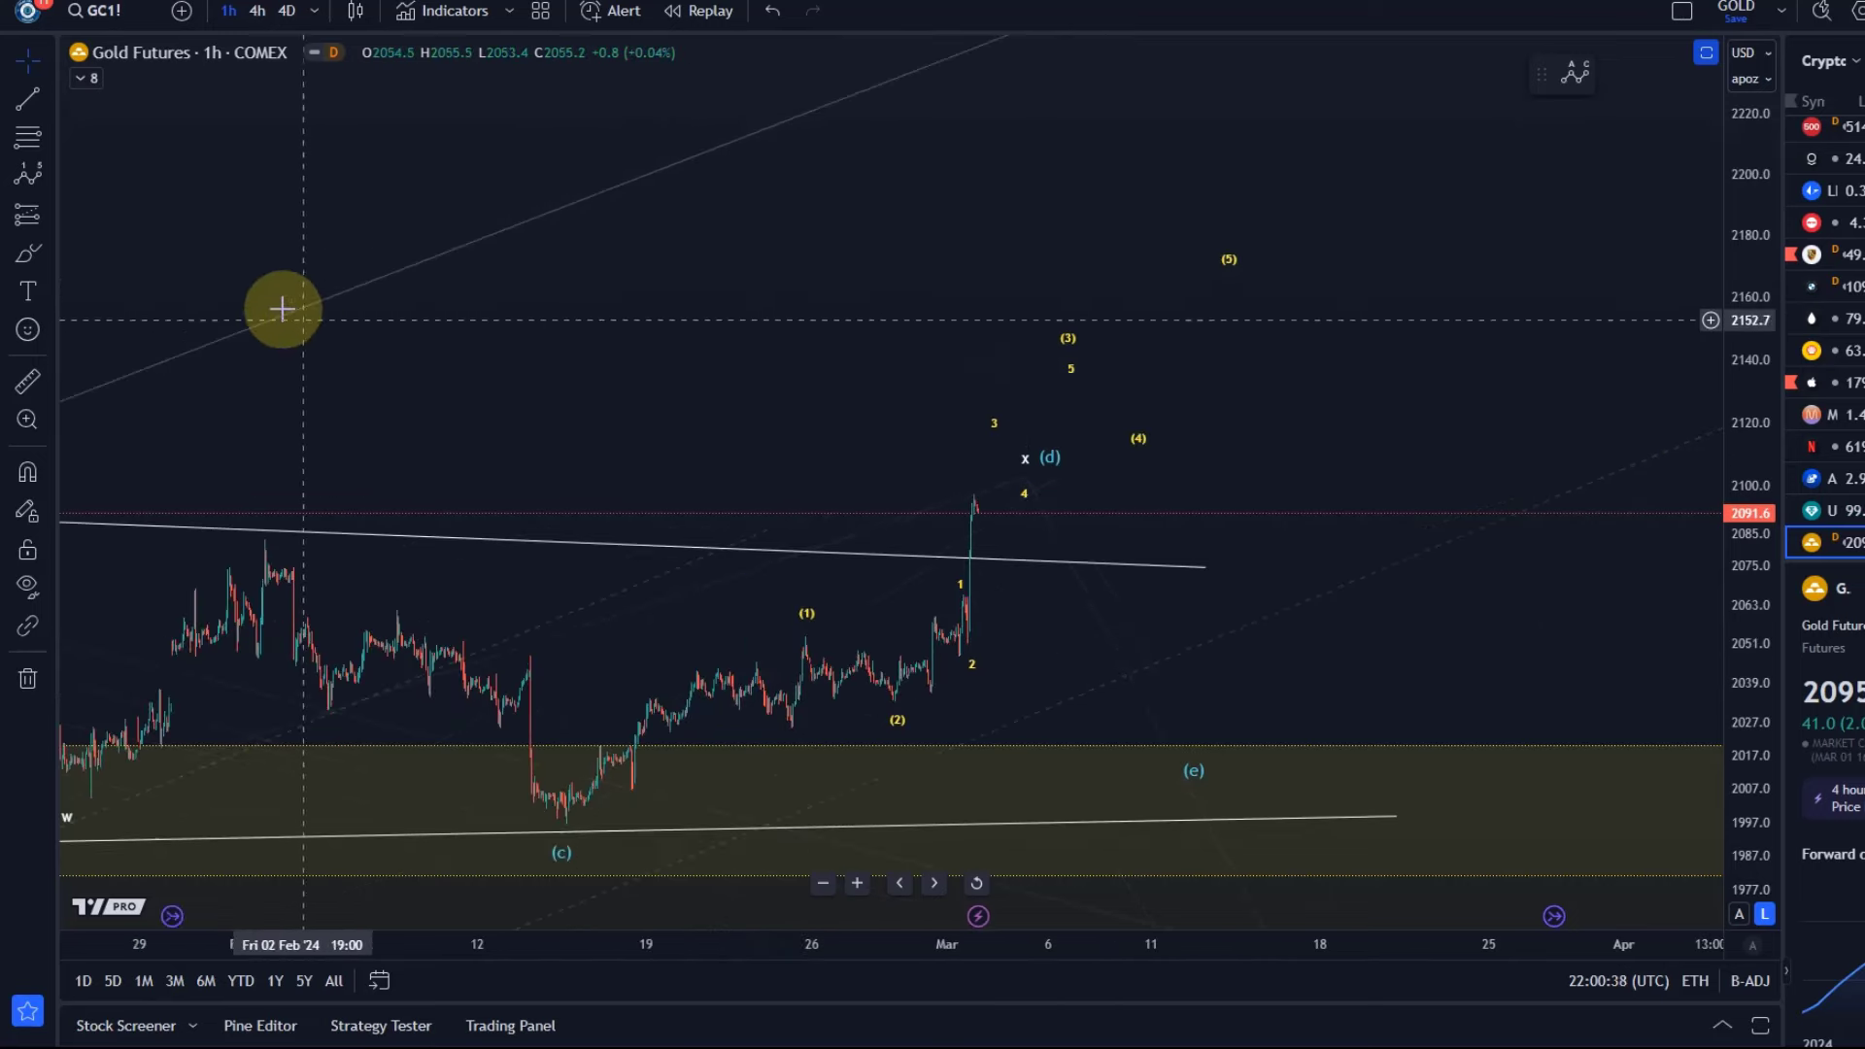
left_click(49, 152)
left_click(54, 151)
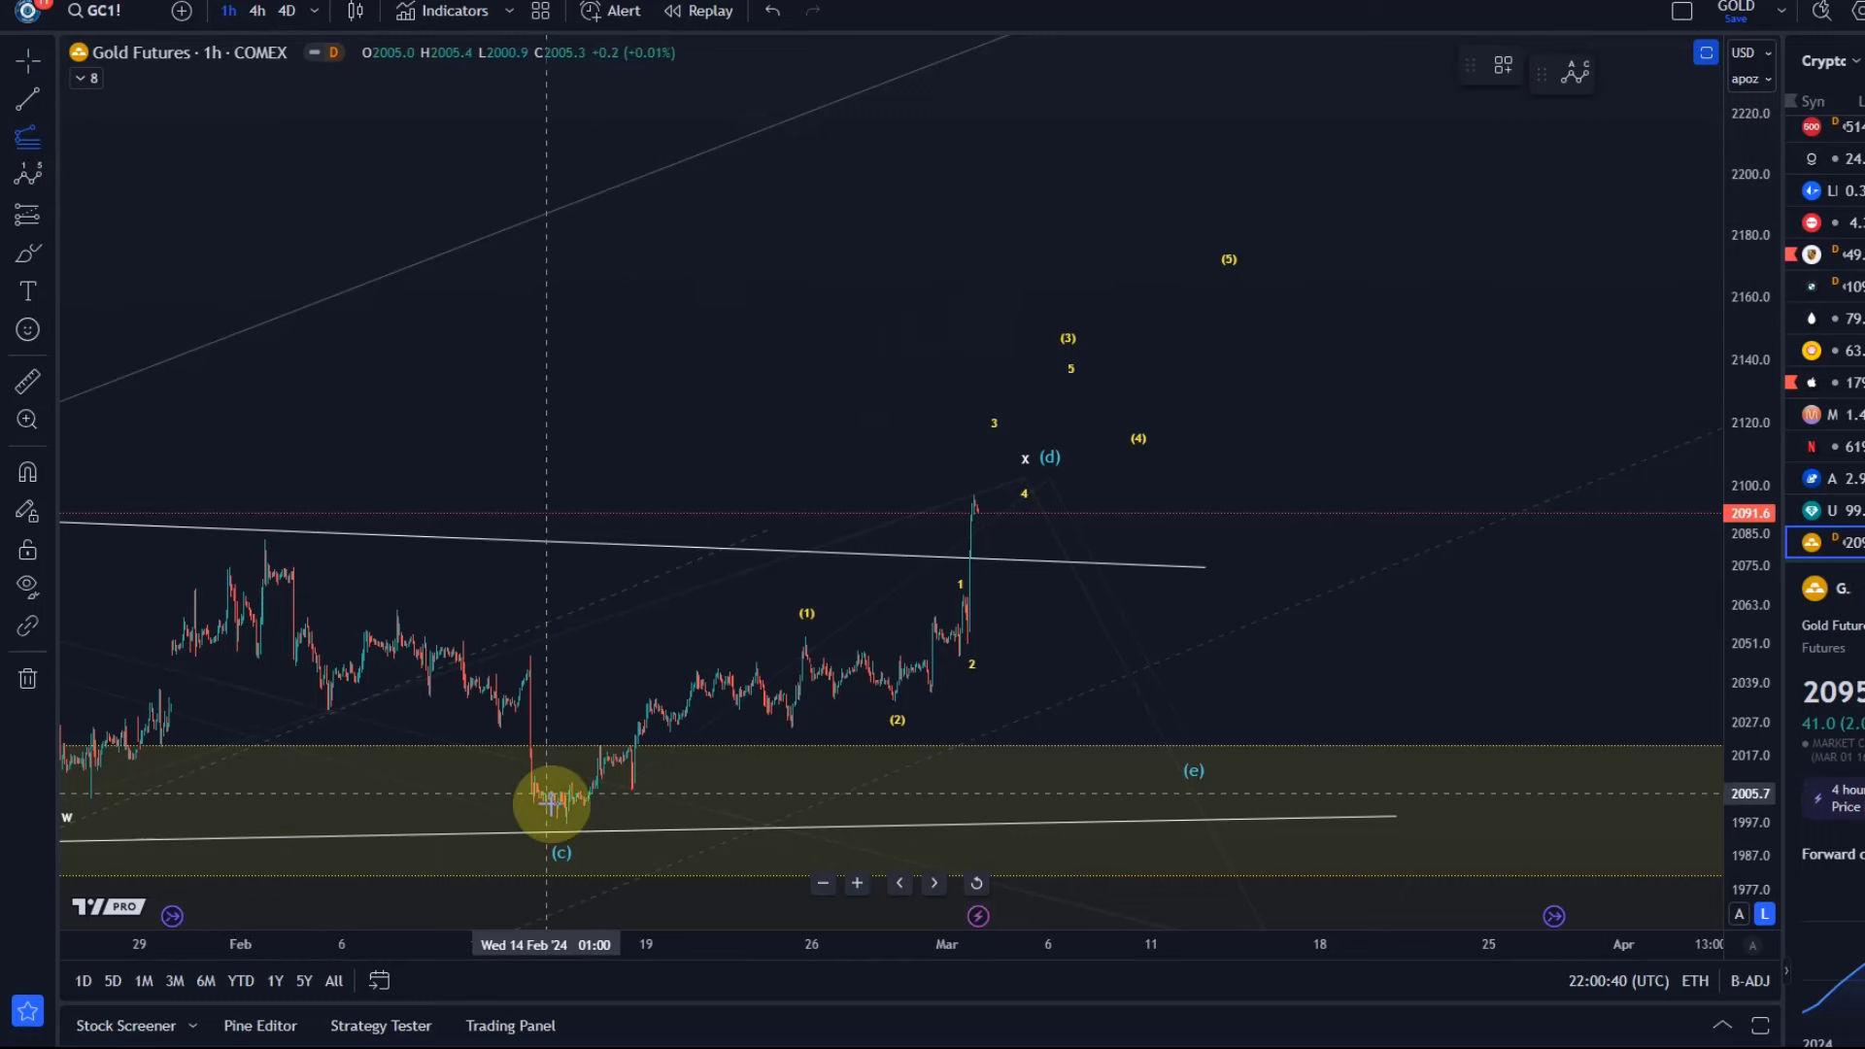
left_click_drag(566, 822, 814, 638)
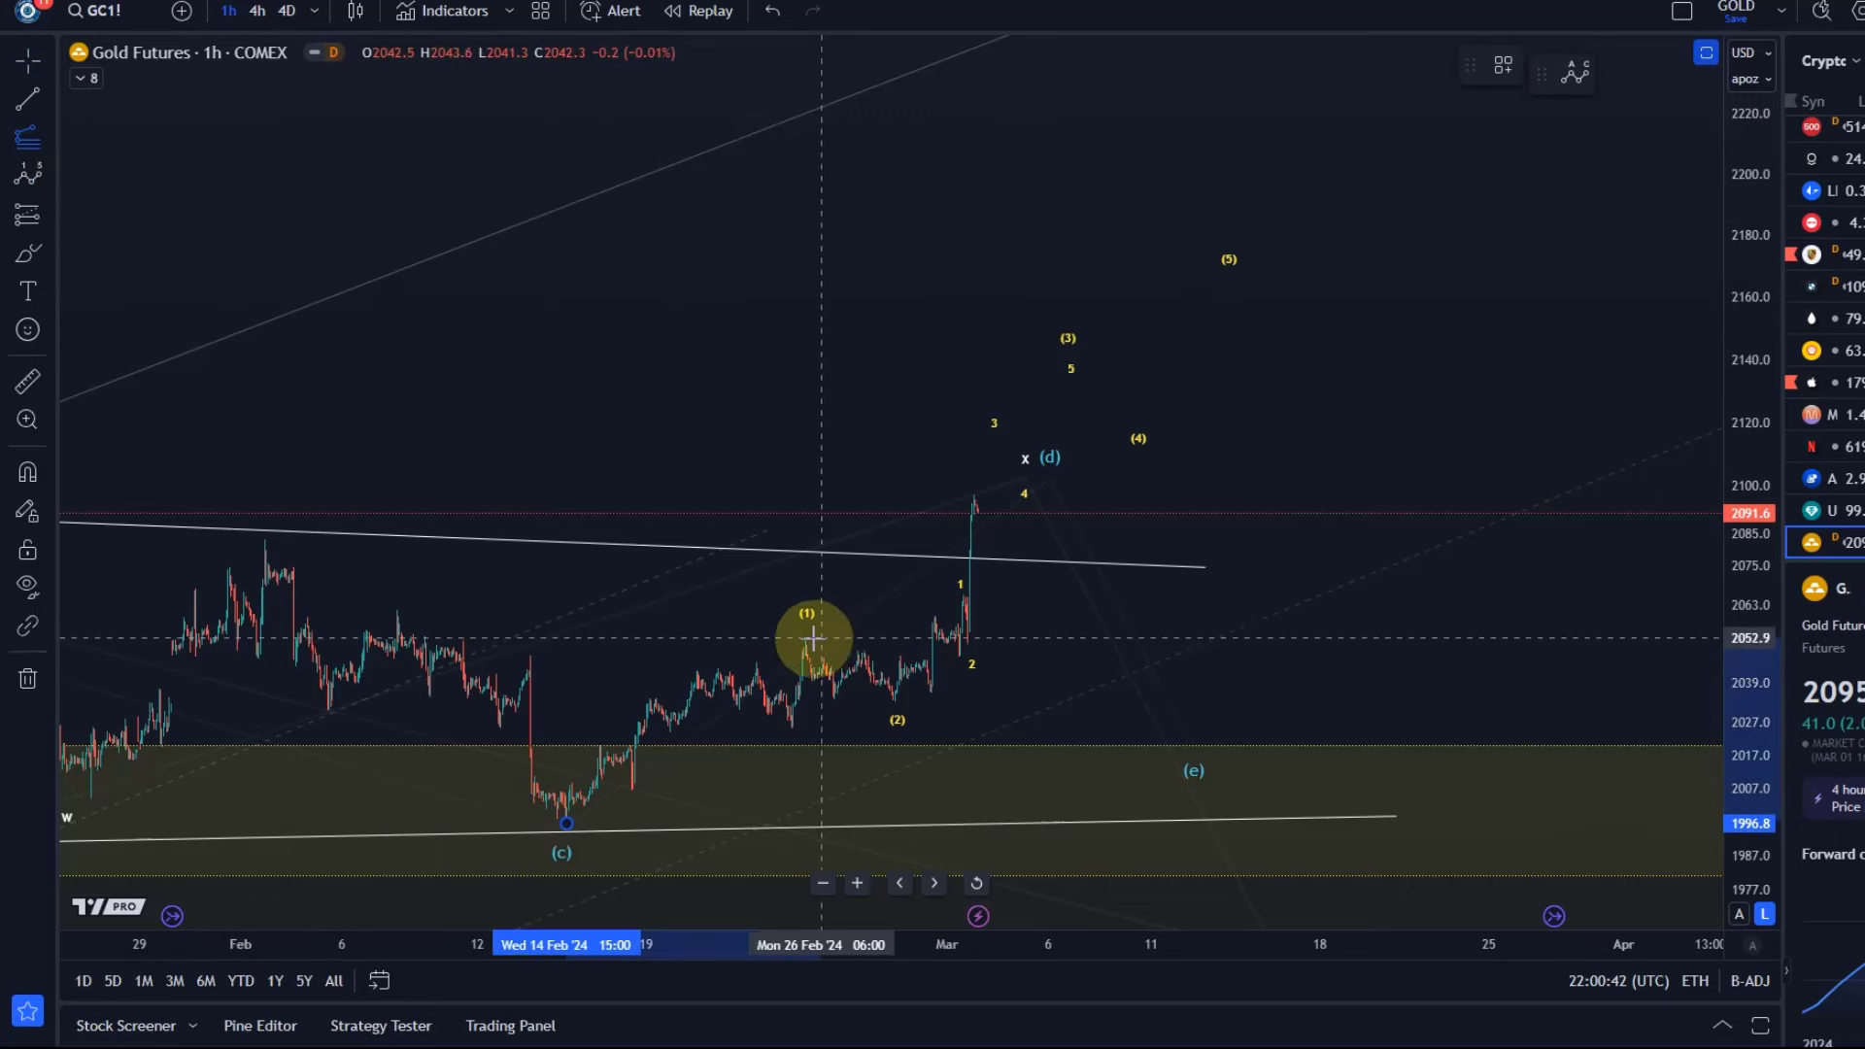
left_click(797, 636)
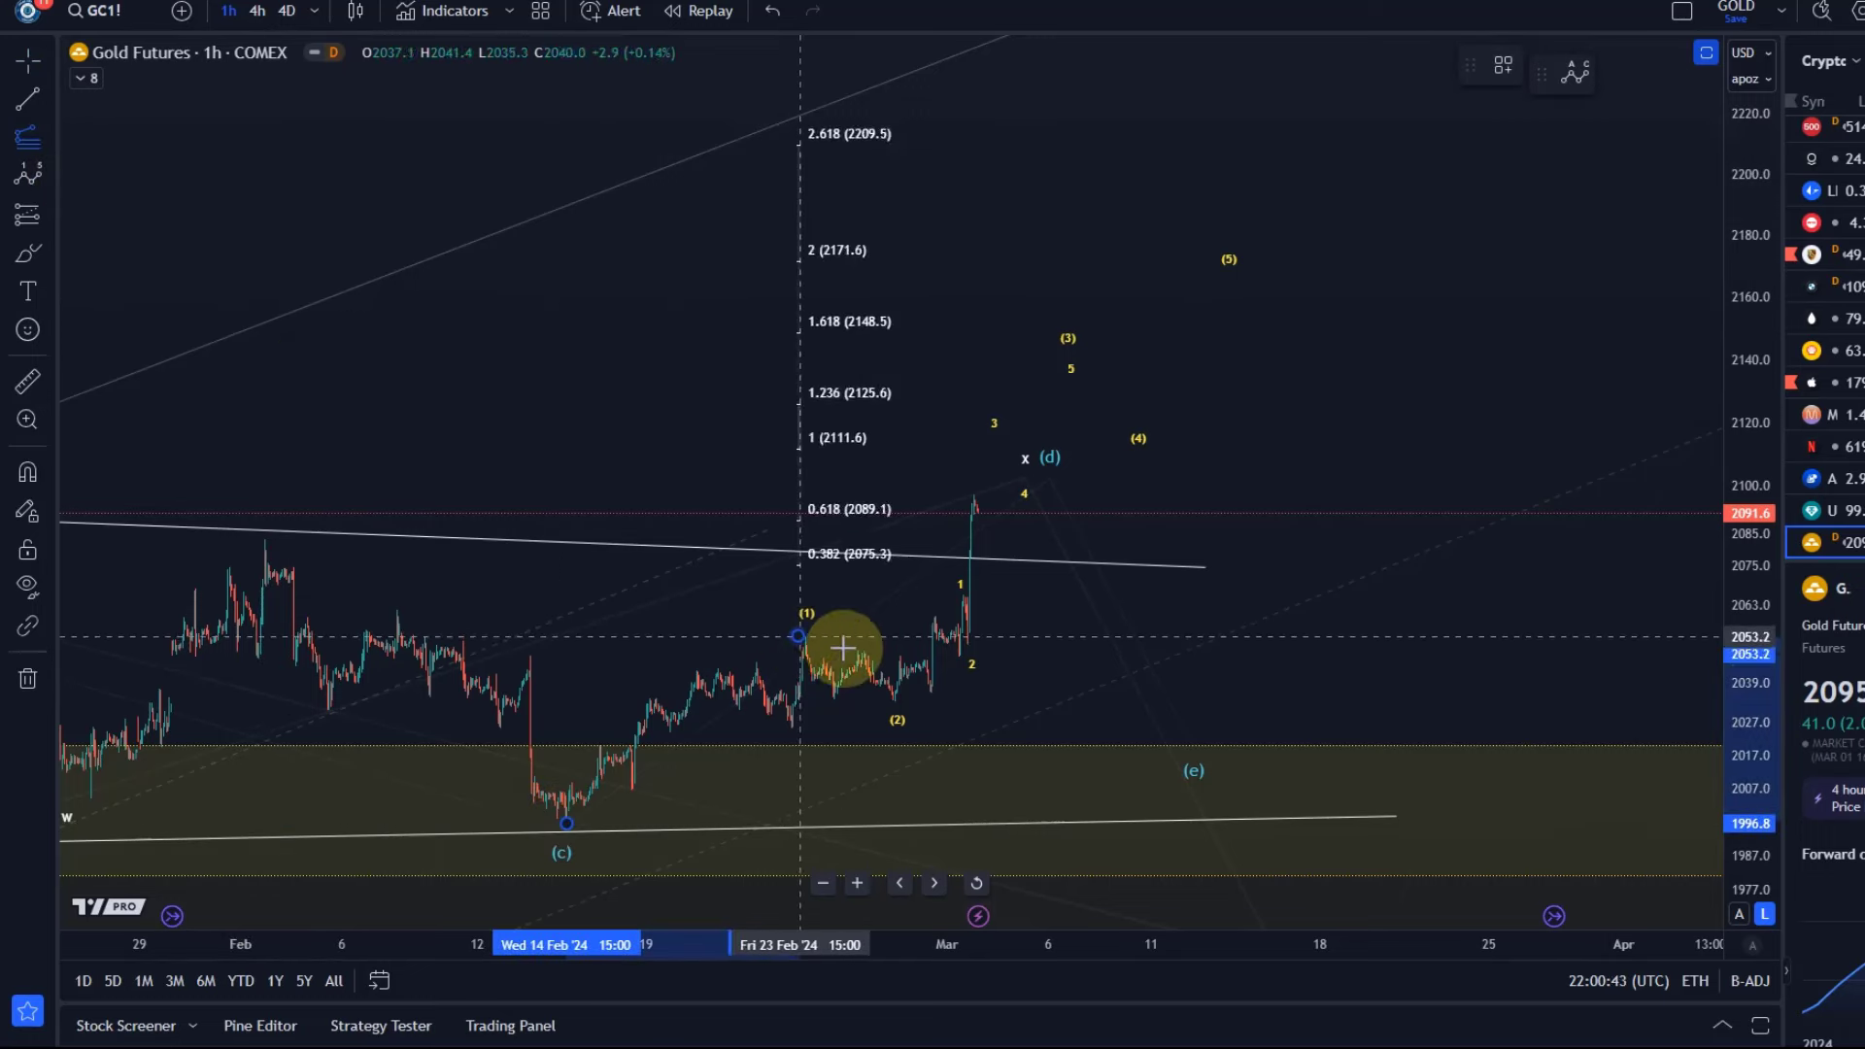
left_click(1133, 701)
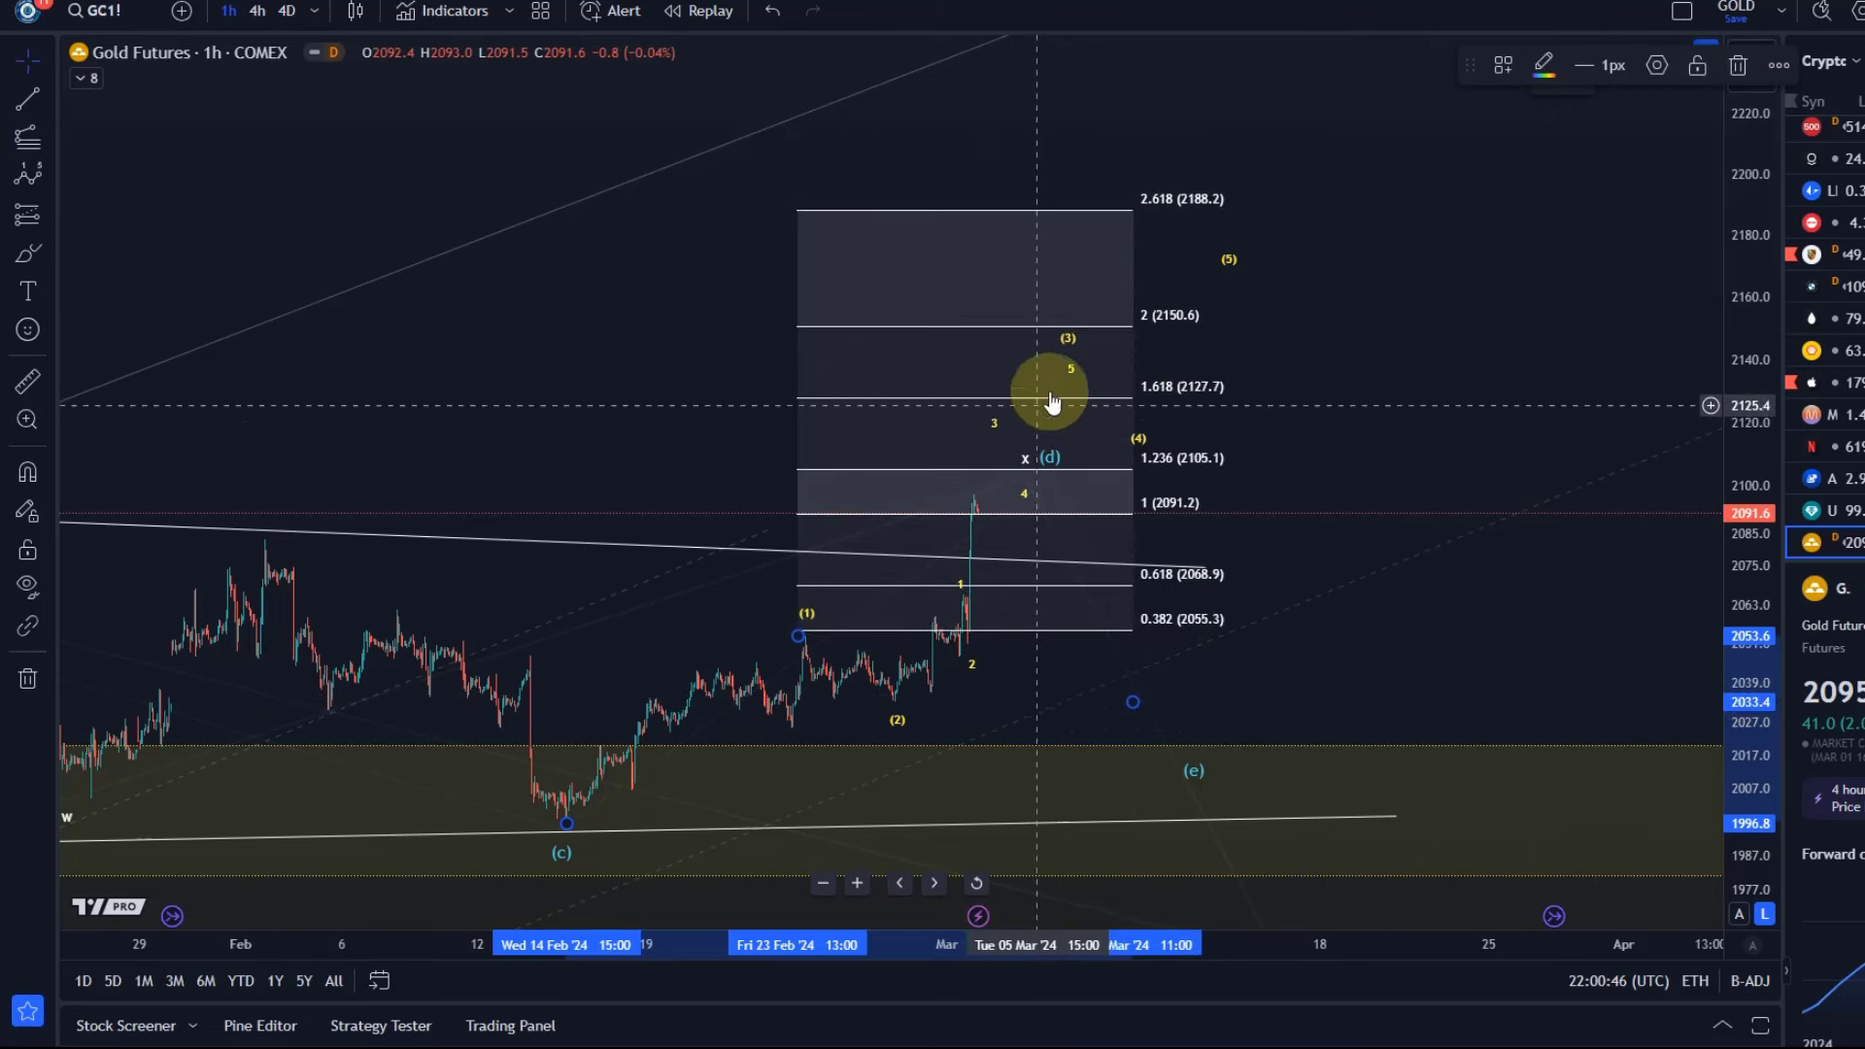
Step: Lower the Minuscule impulse's points 3, 4 and 5 to about 2103.5, 2087.5 and 2121.7, and the larger count's (3) and (5) to 2129.1 and 2149.2
mouse_move(1070, 350)
left_mouse_down()
mouse_move(1092, 336)
mouse_move(1056, 362)
left_mouse_up()
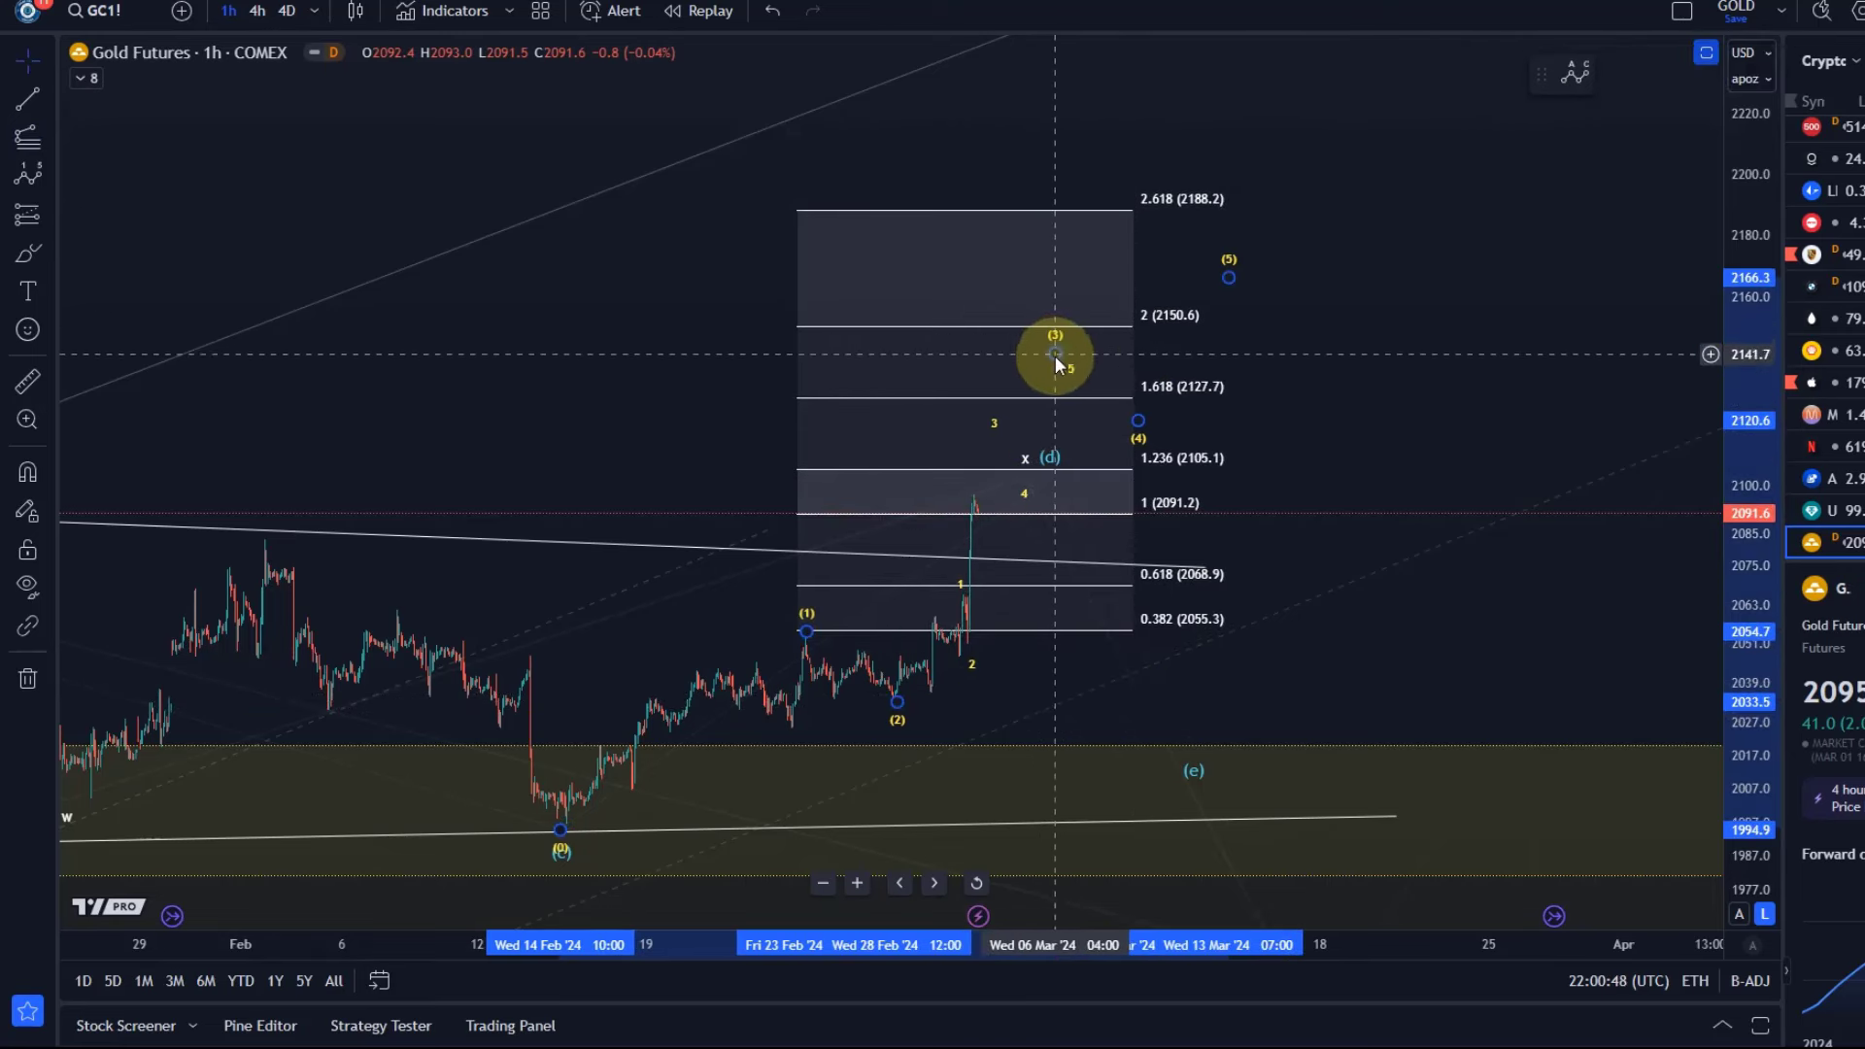
left_click_drag(992, 439, 1026, 523)
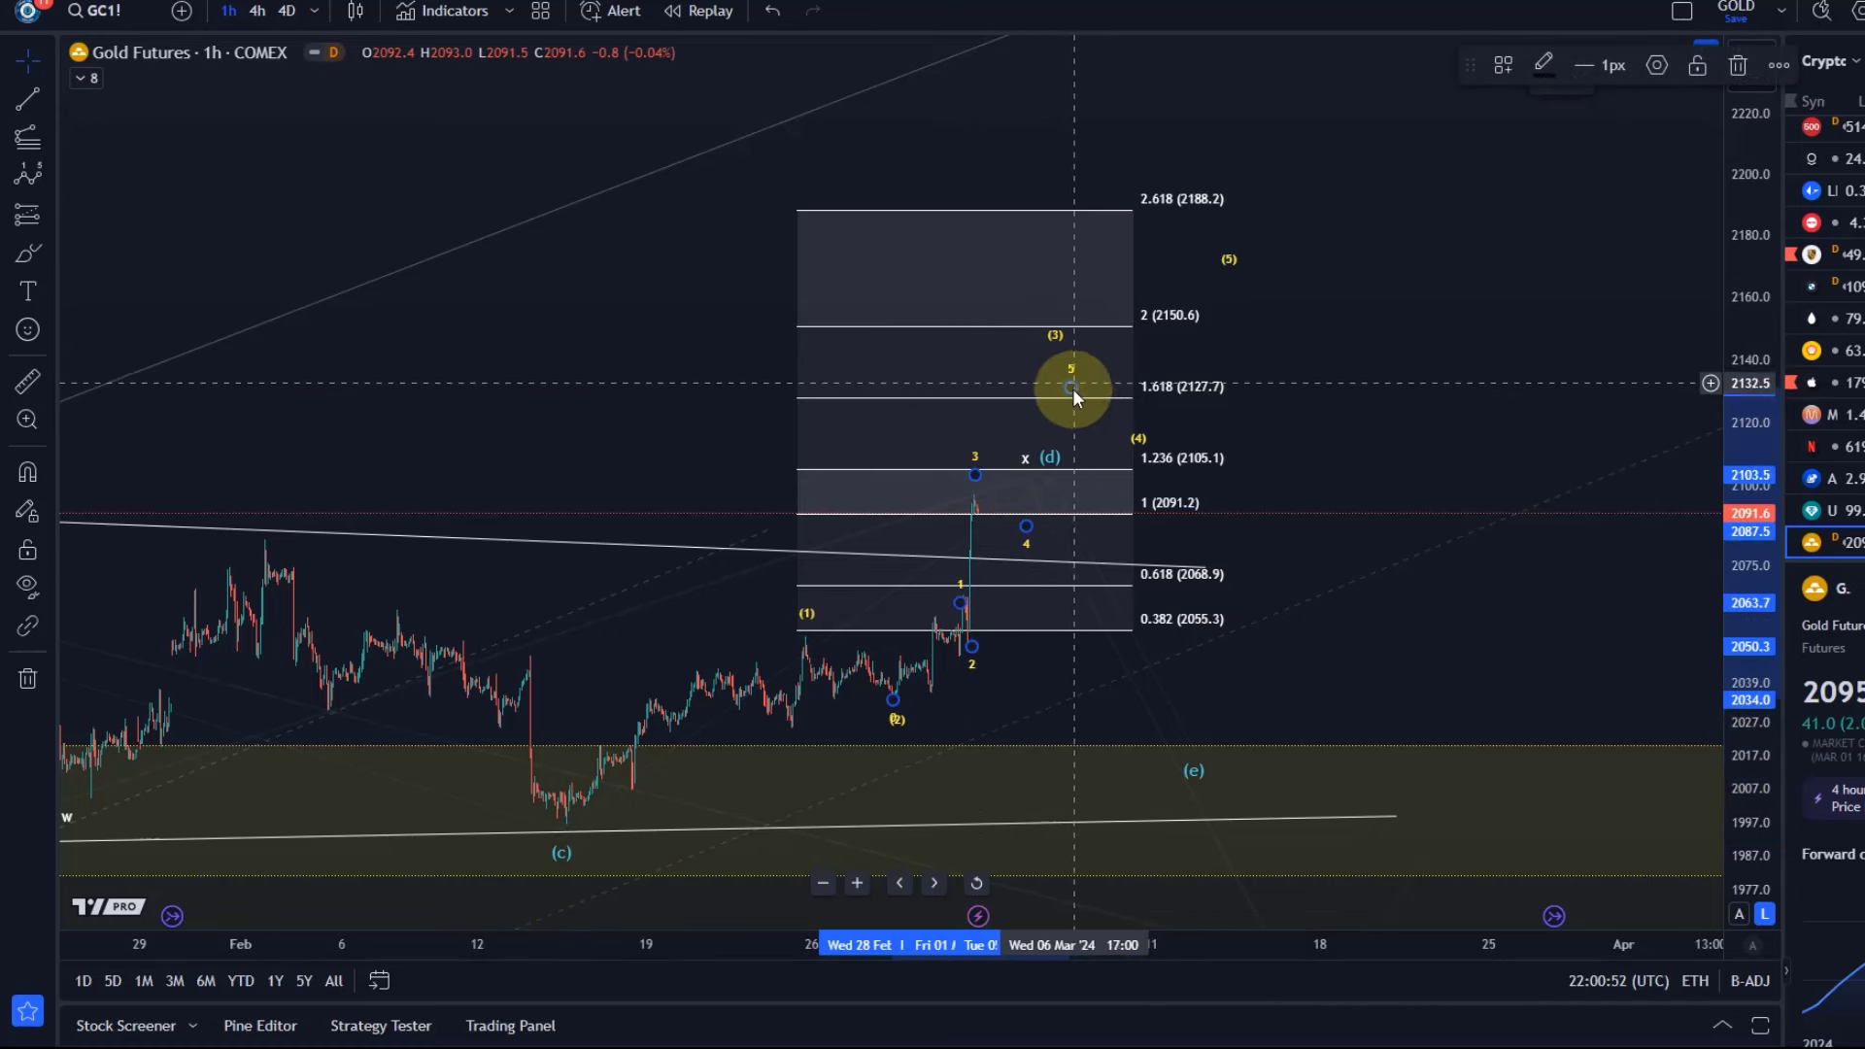
left_click_drag(1053, 427, 1057, 417)
left_click_drag(1055, 352, 1056, 394)
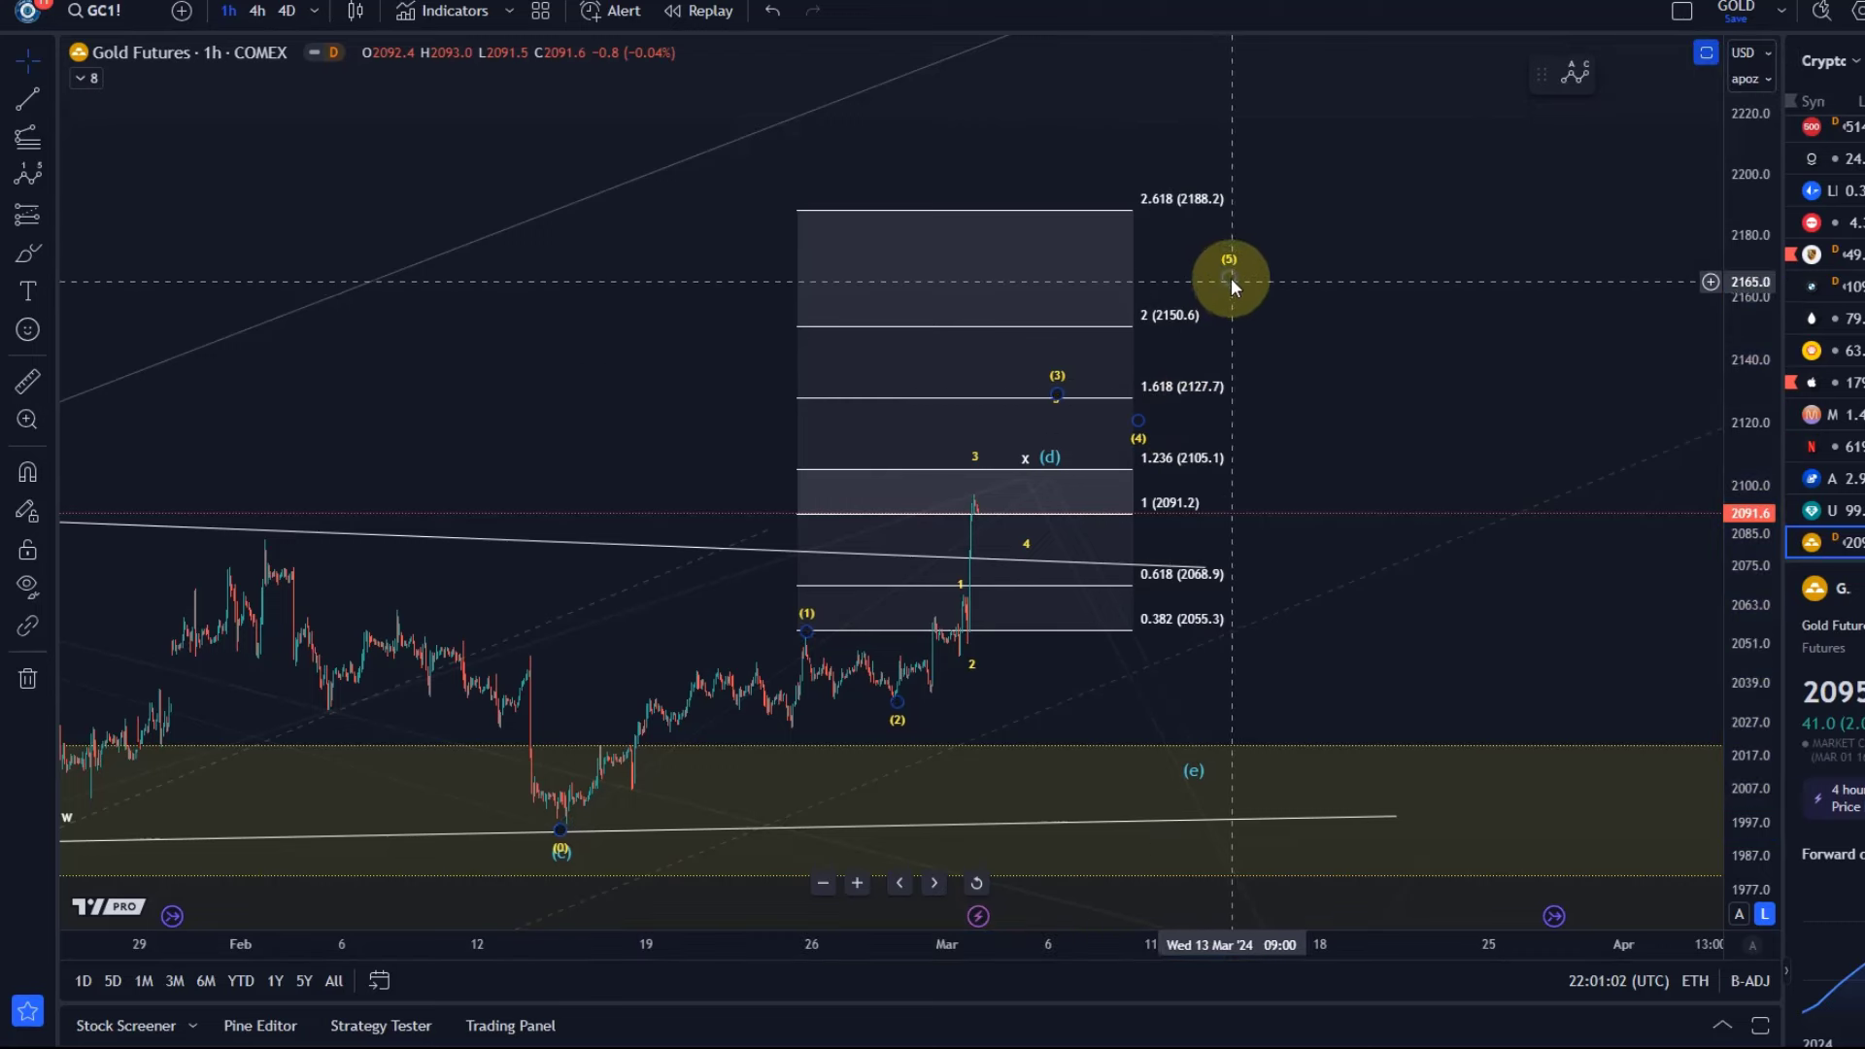
left_click_drag(1230, 278, 1203, 371)
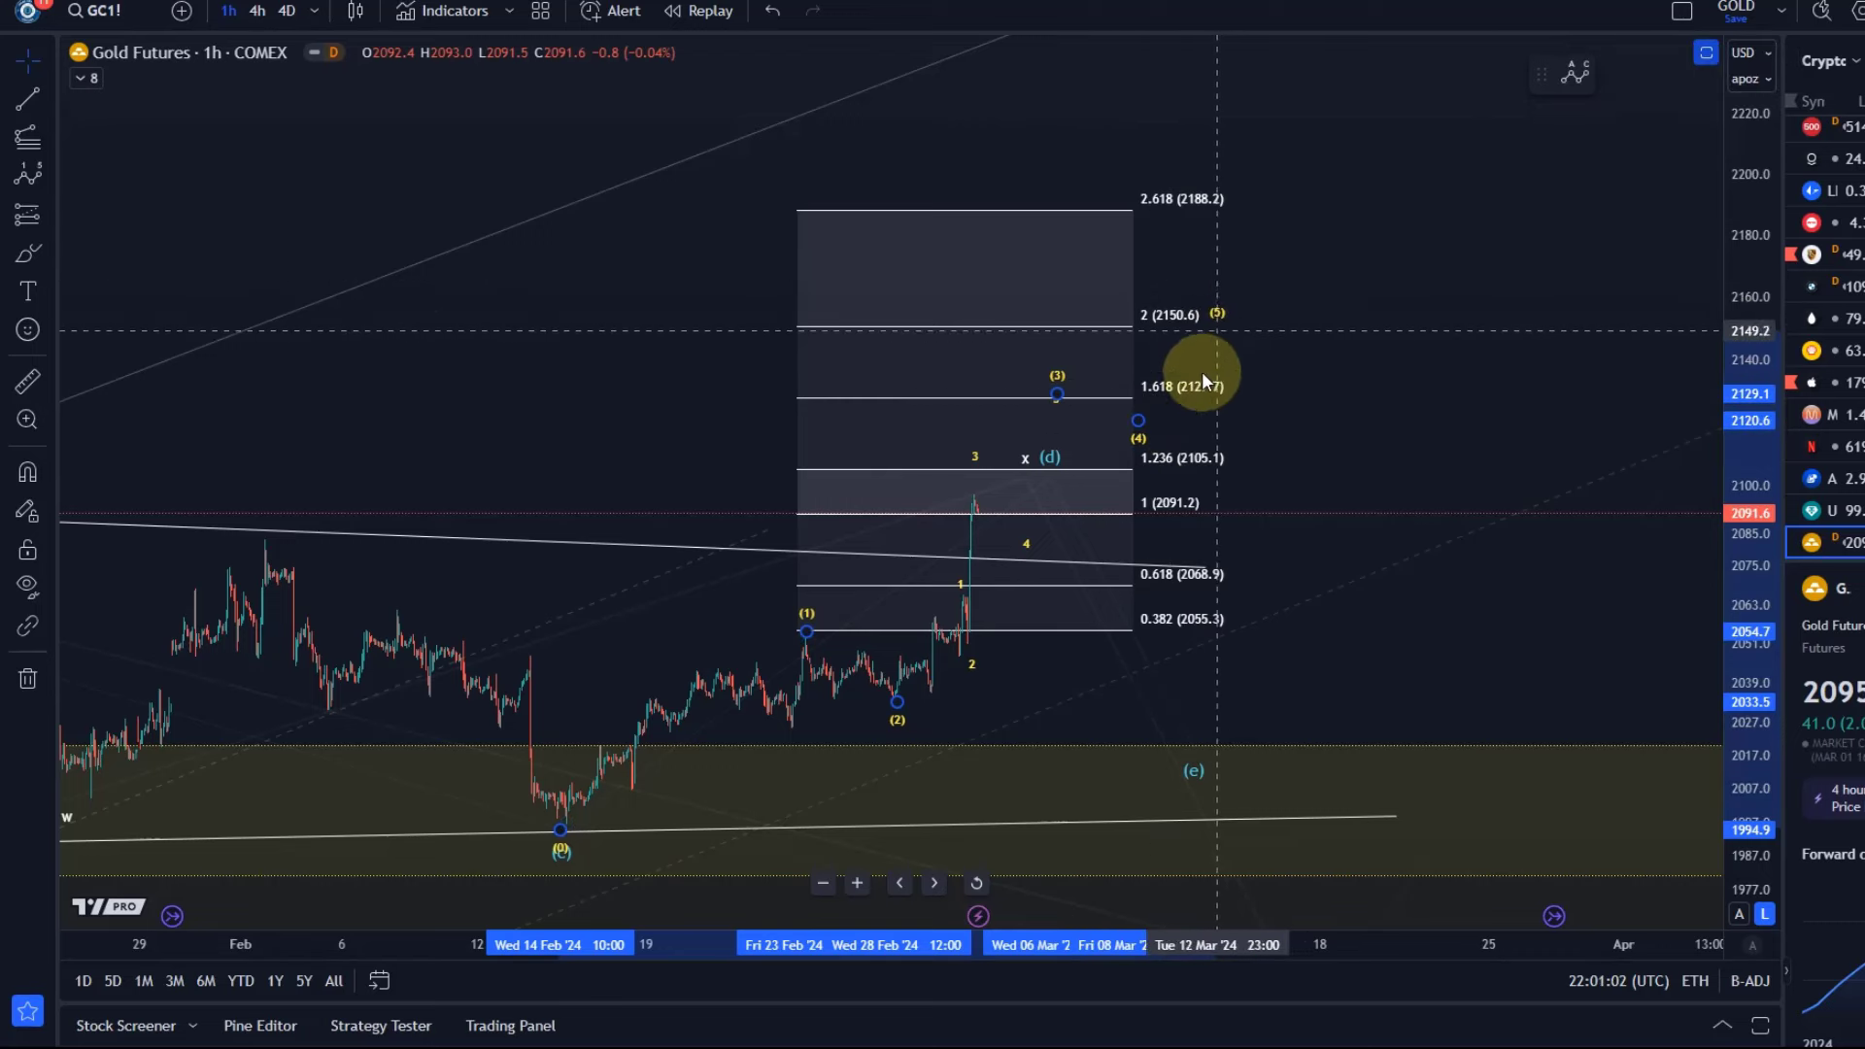
Step: Delete the trend-based Fibonacci extension from the chart
left_click(1154, 213)
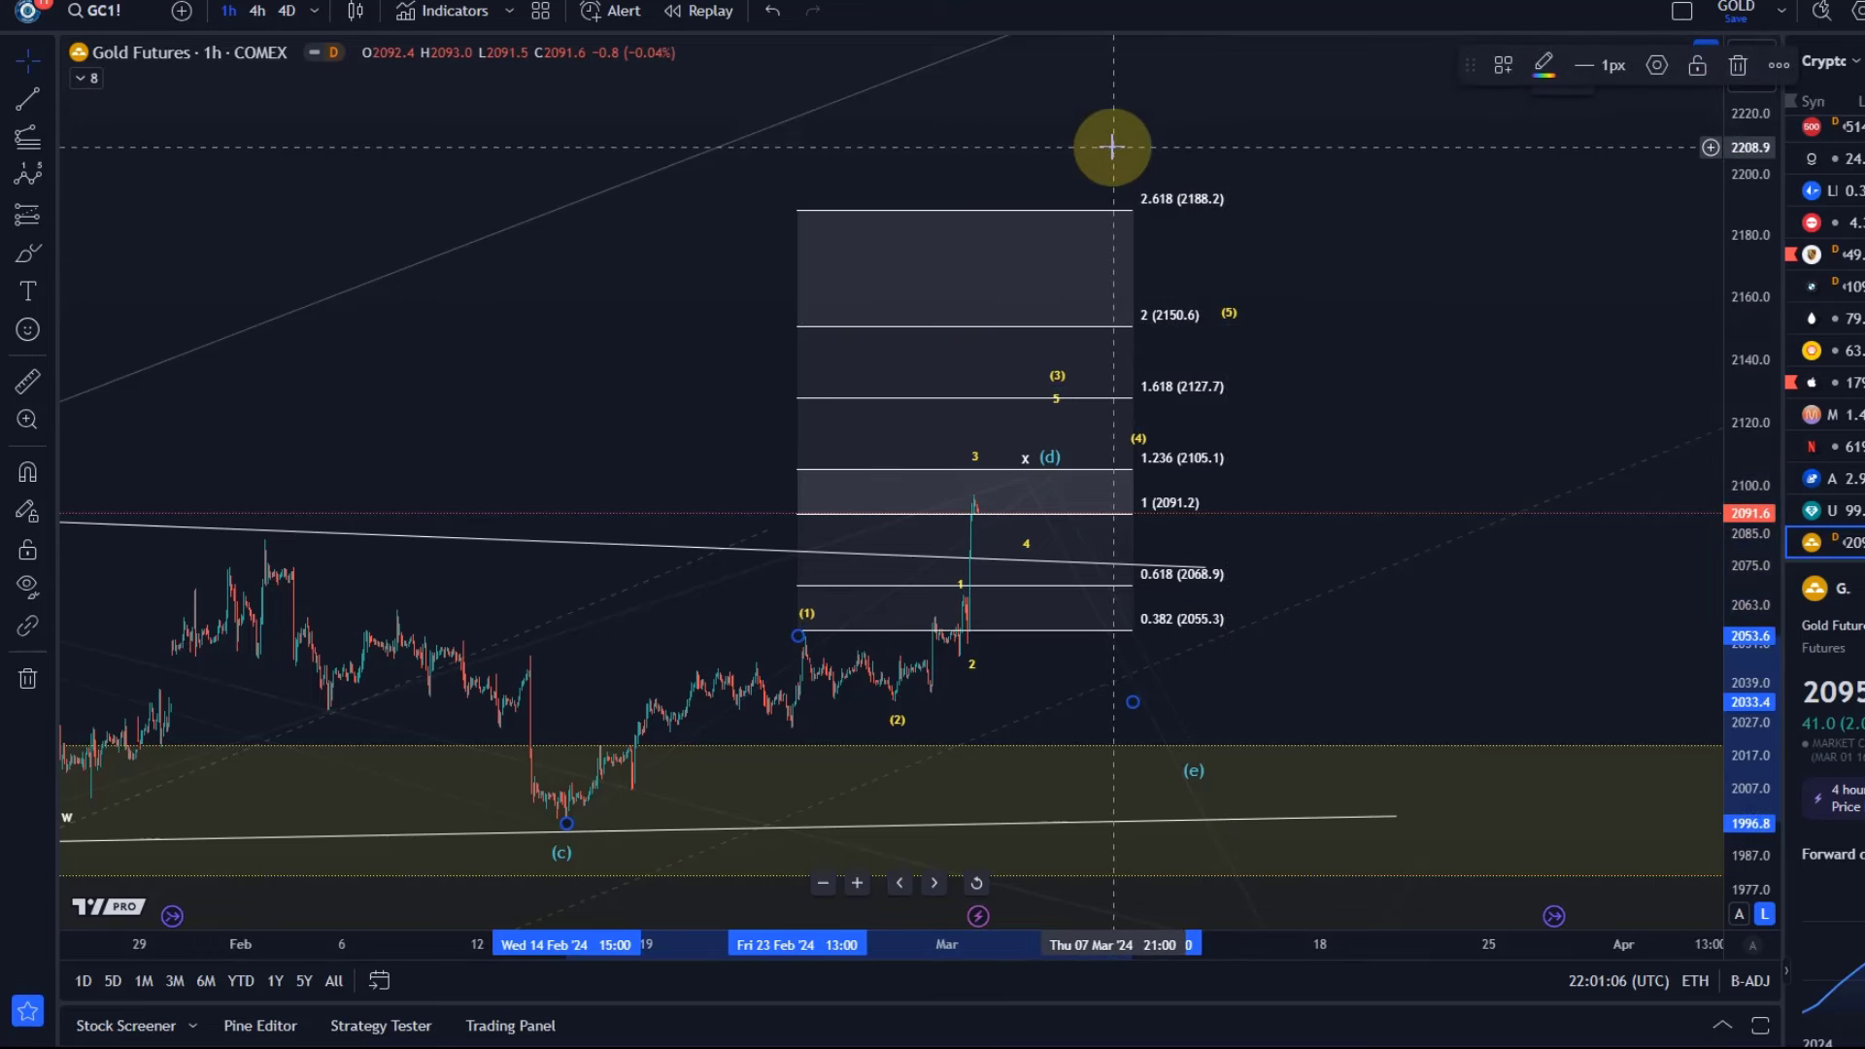
key("Delete")
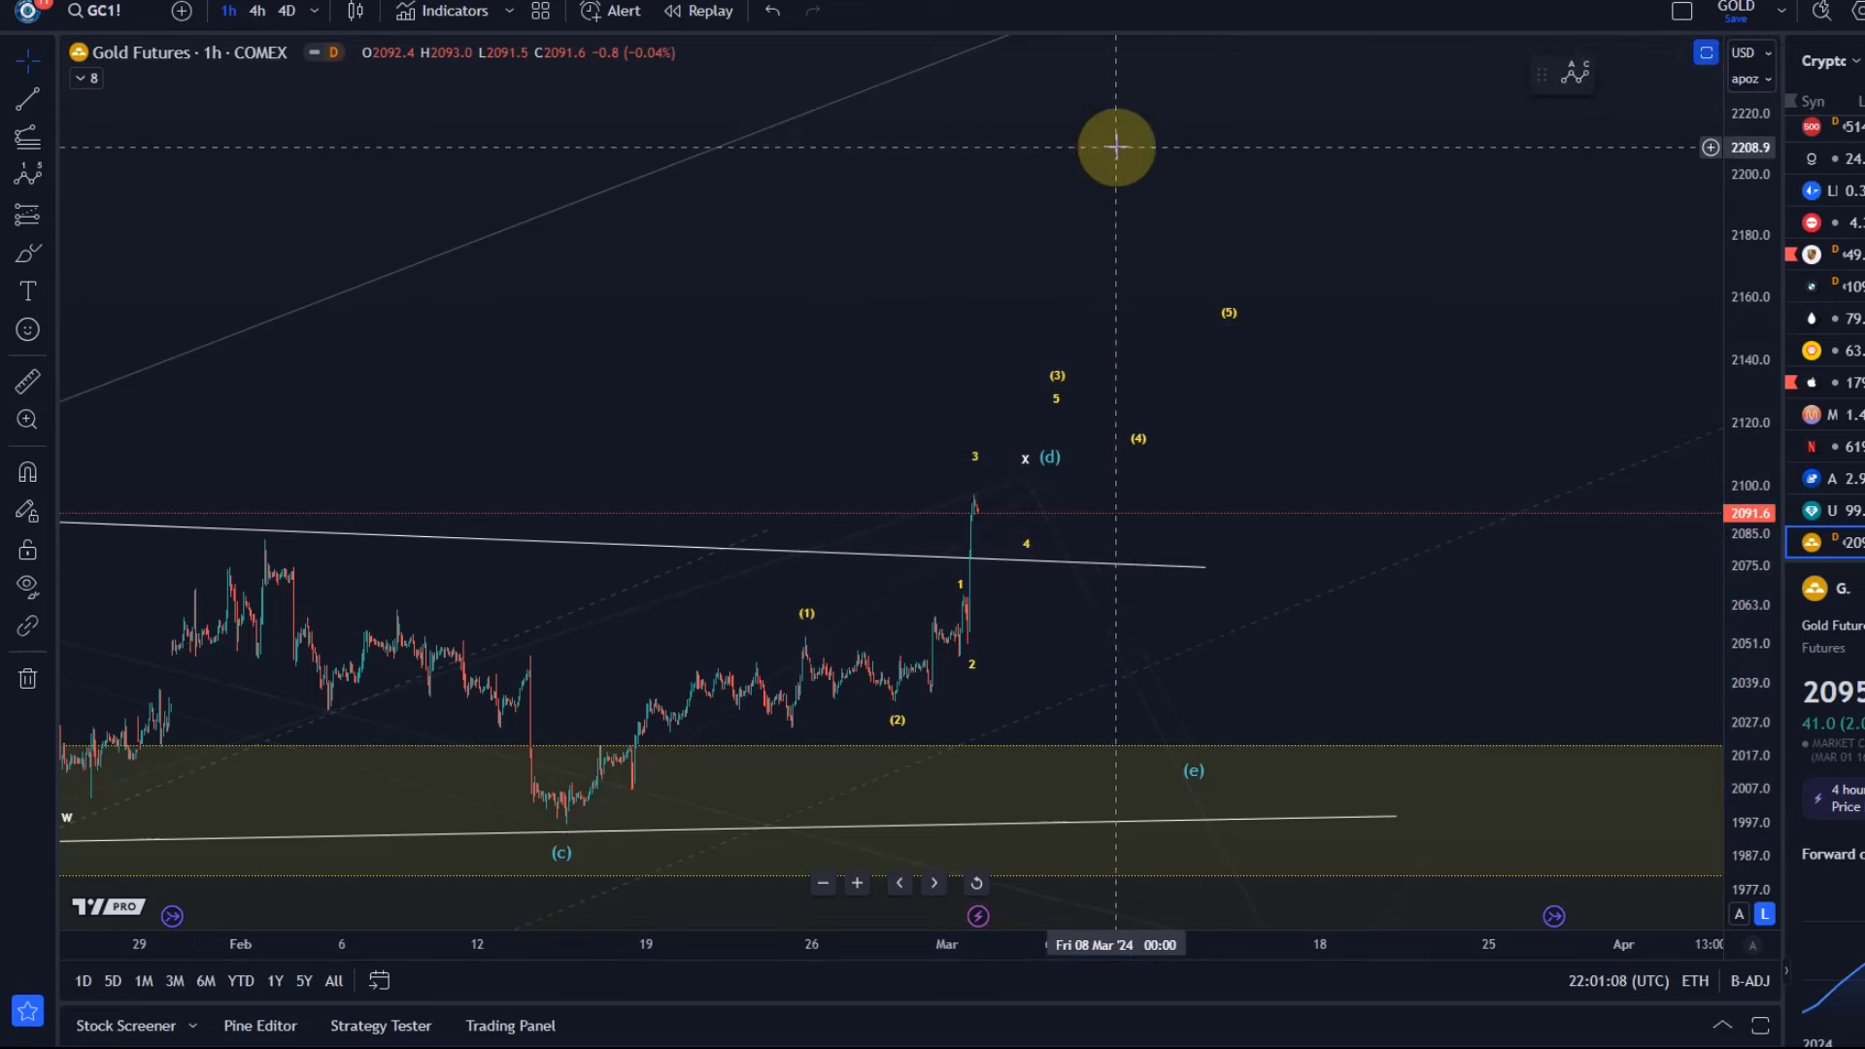
Step: Move the circled X point of the W-X-Y count onto the late-December high at about 2106.9 on 27 December
scroll(1231, 404, "down", 5)
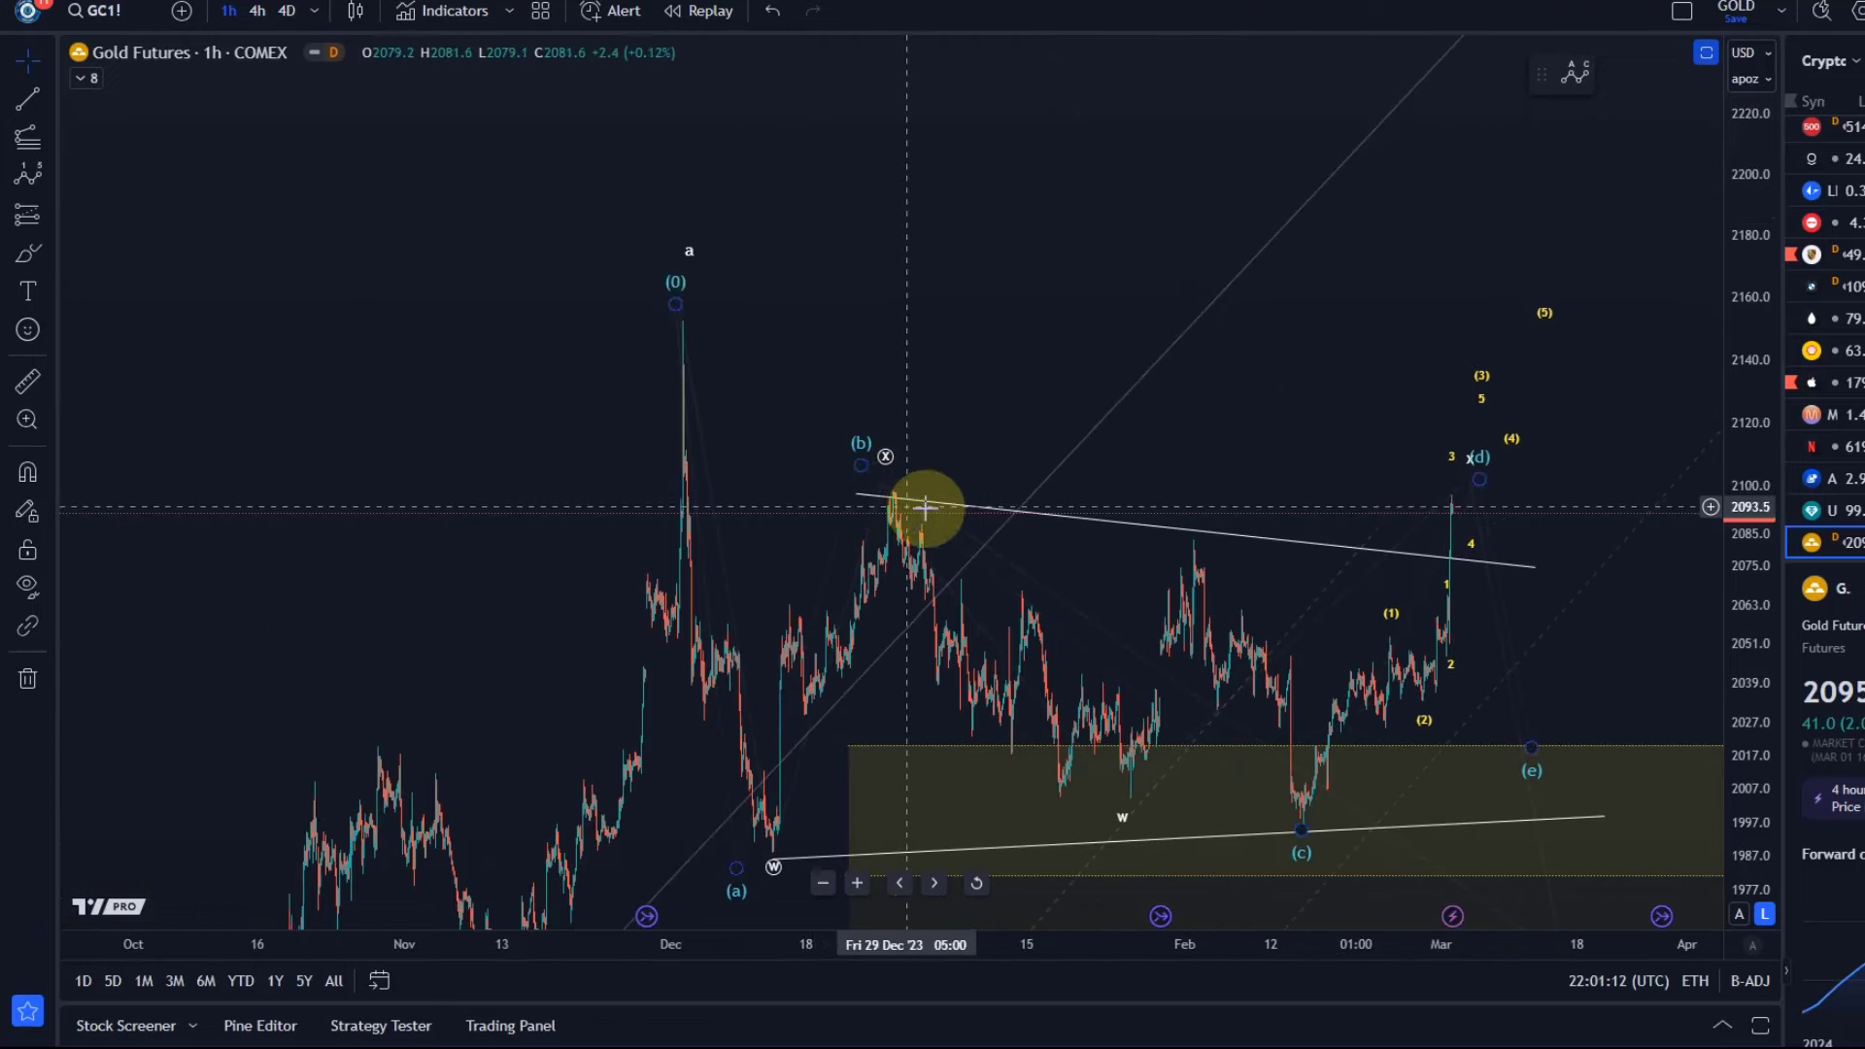
left_click_drag(1197, 454, 901, 385)
left_click(591, 390)
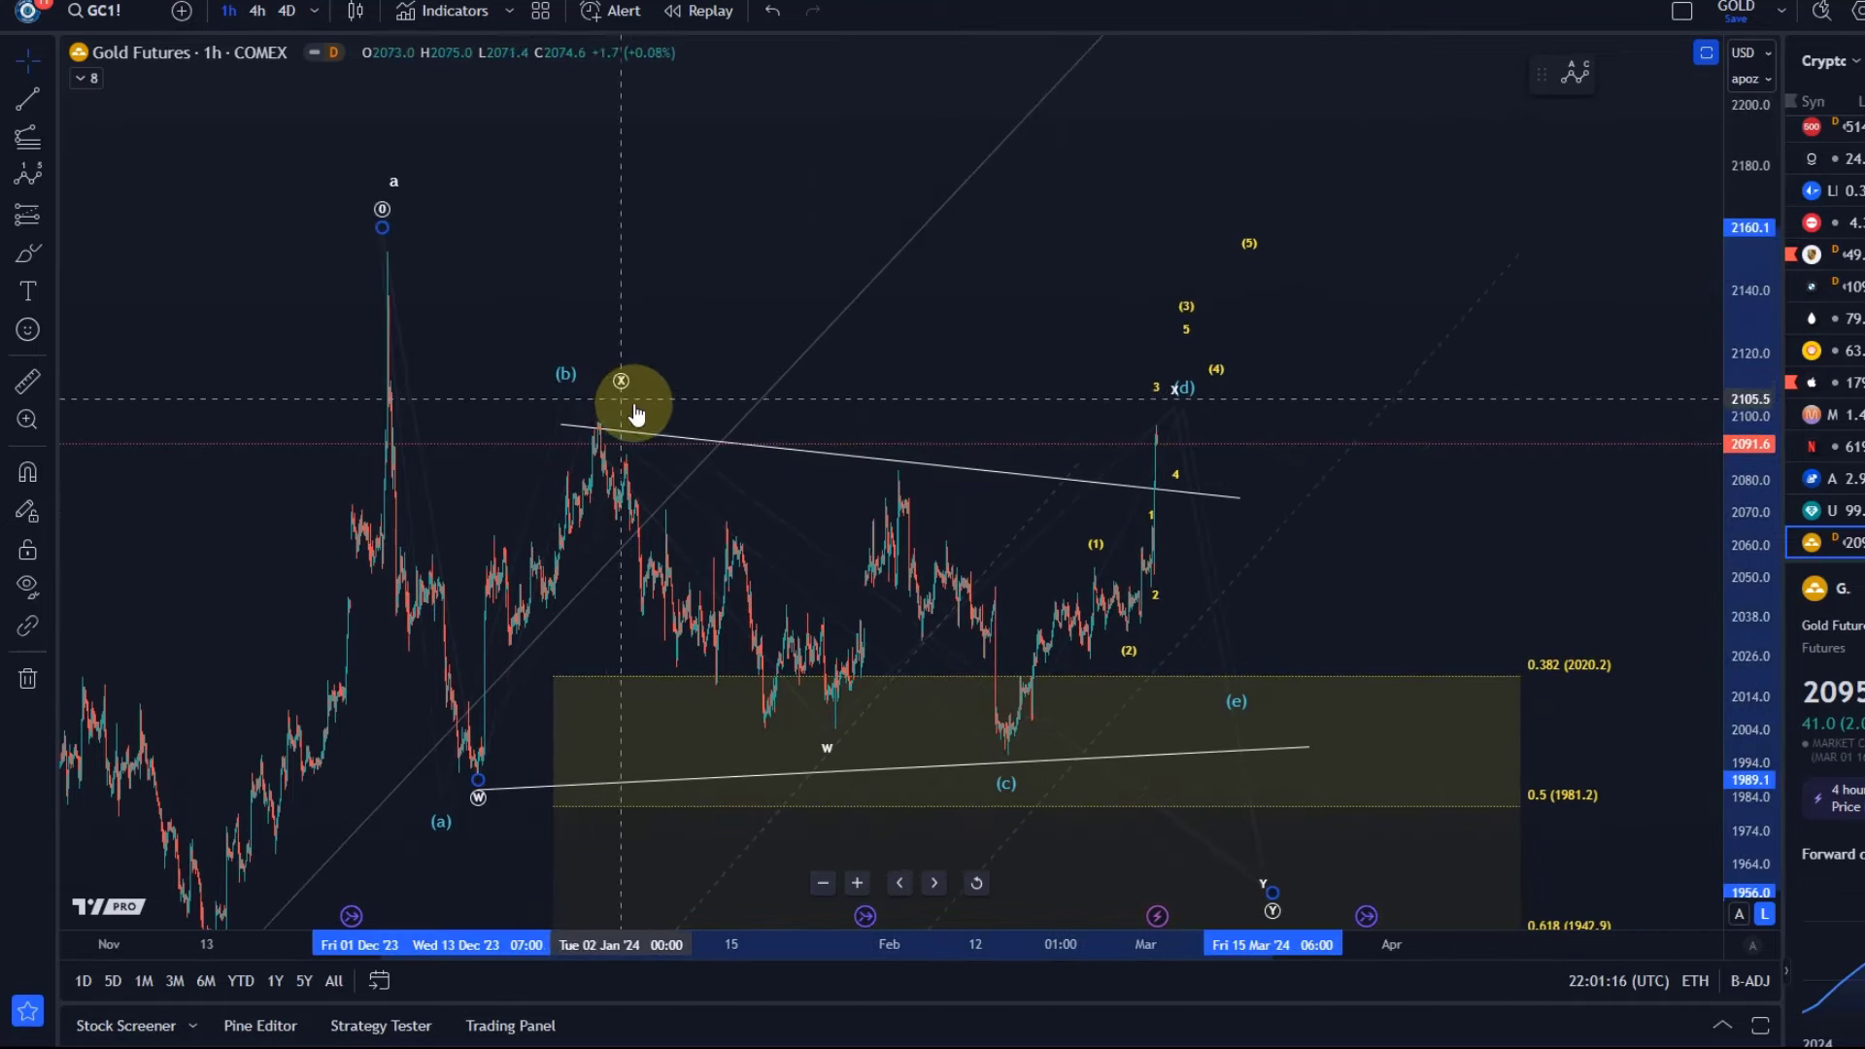
left_click_drag(1187, 336, 591, 394)
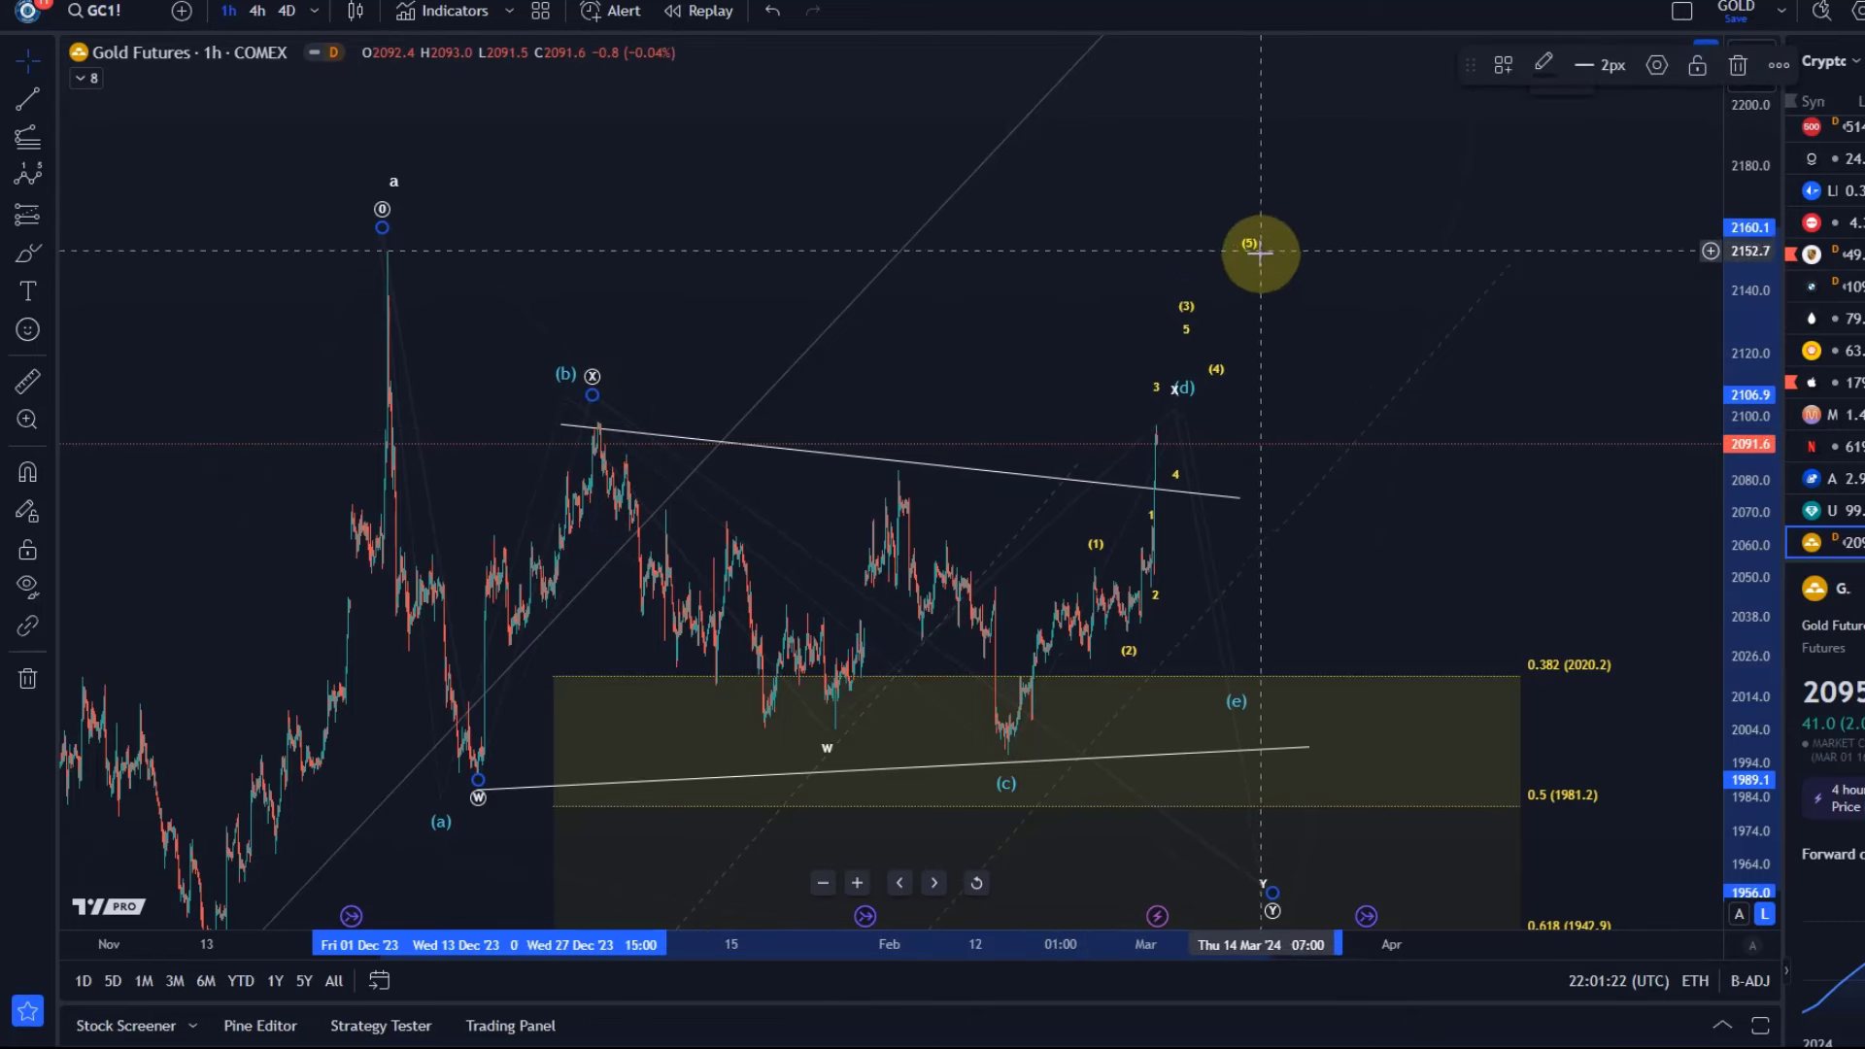
left_click(1270, 333)
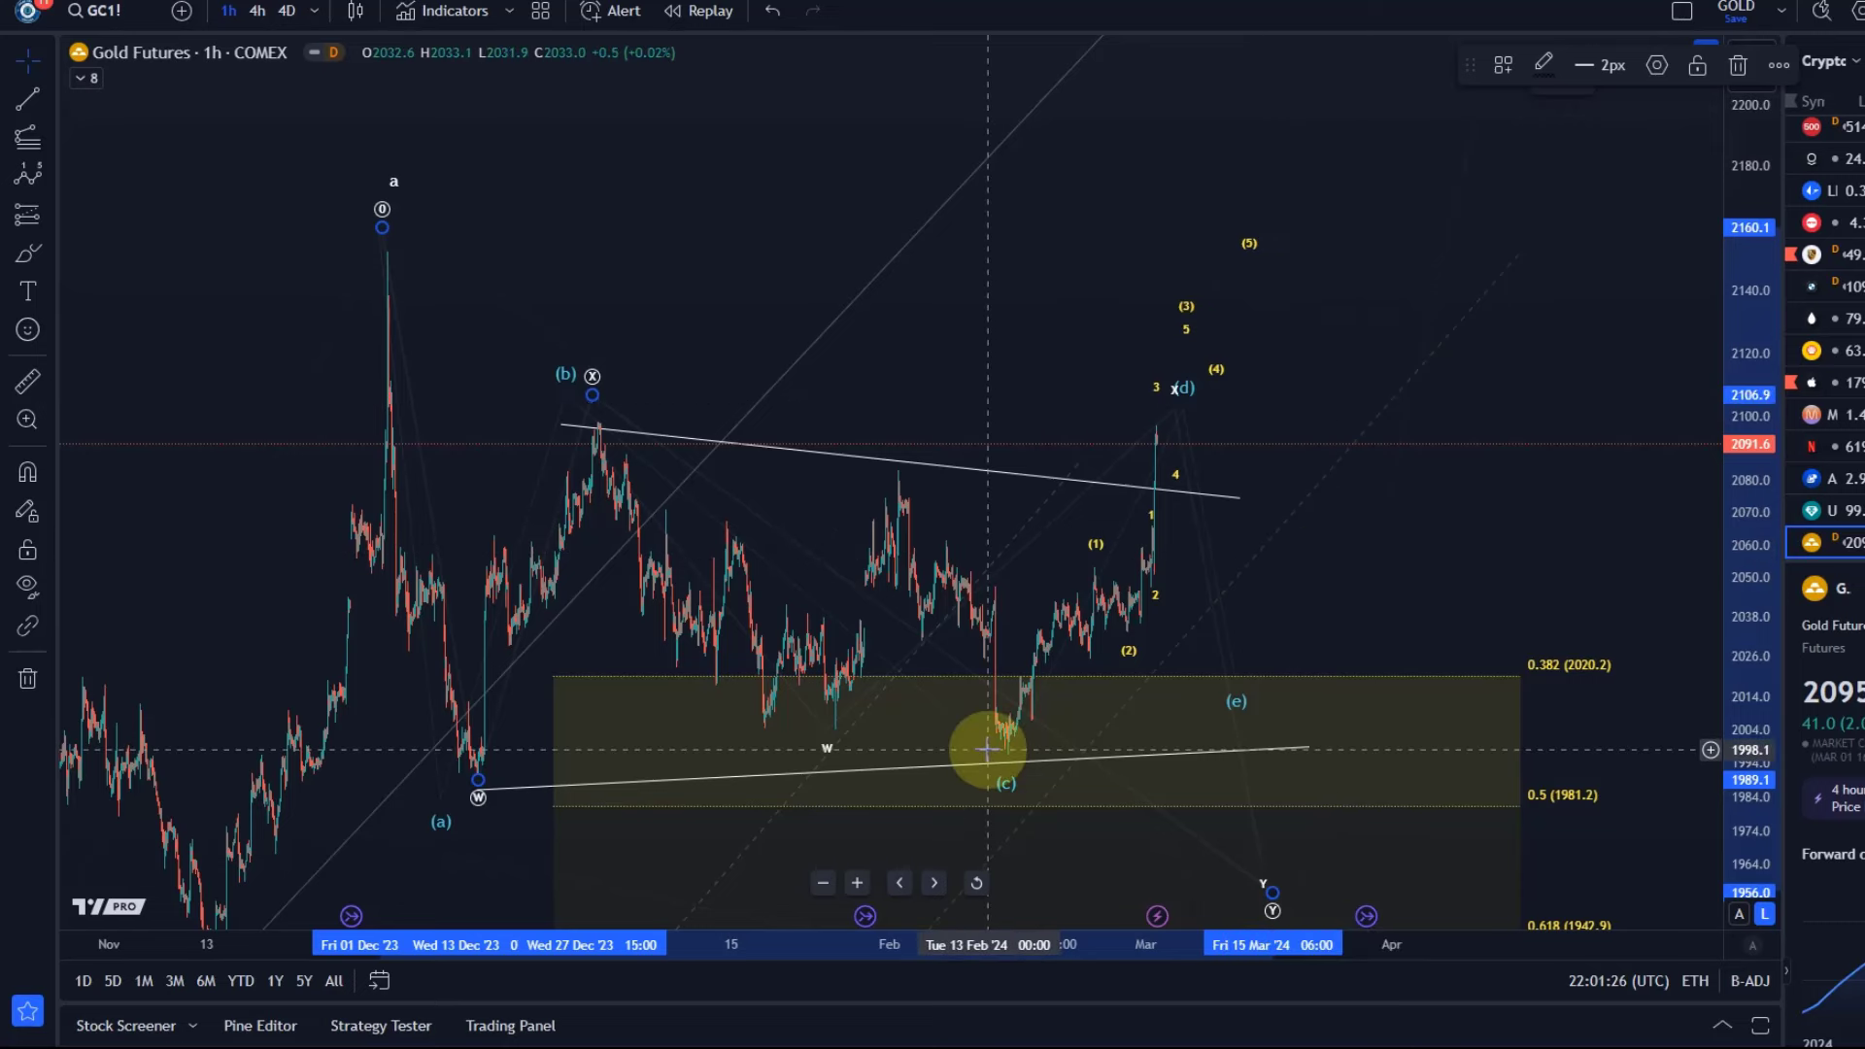
Step: Shift the Minuscule impulse's wave 4 point slightly earlier, to around the end of 4 March at about 2086
left_click_drag(1593, 195, 1149, 524)
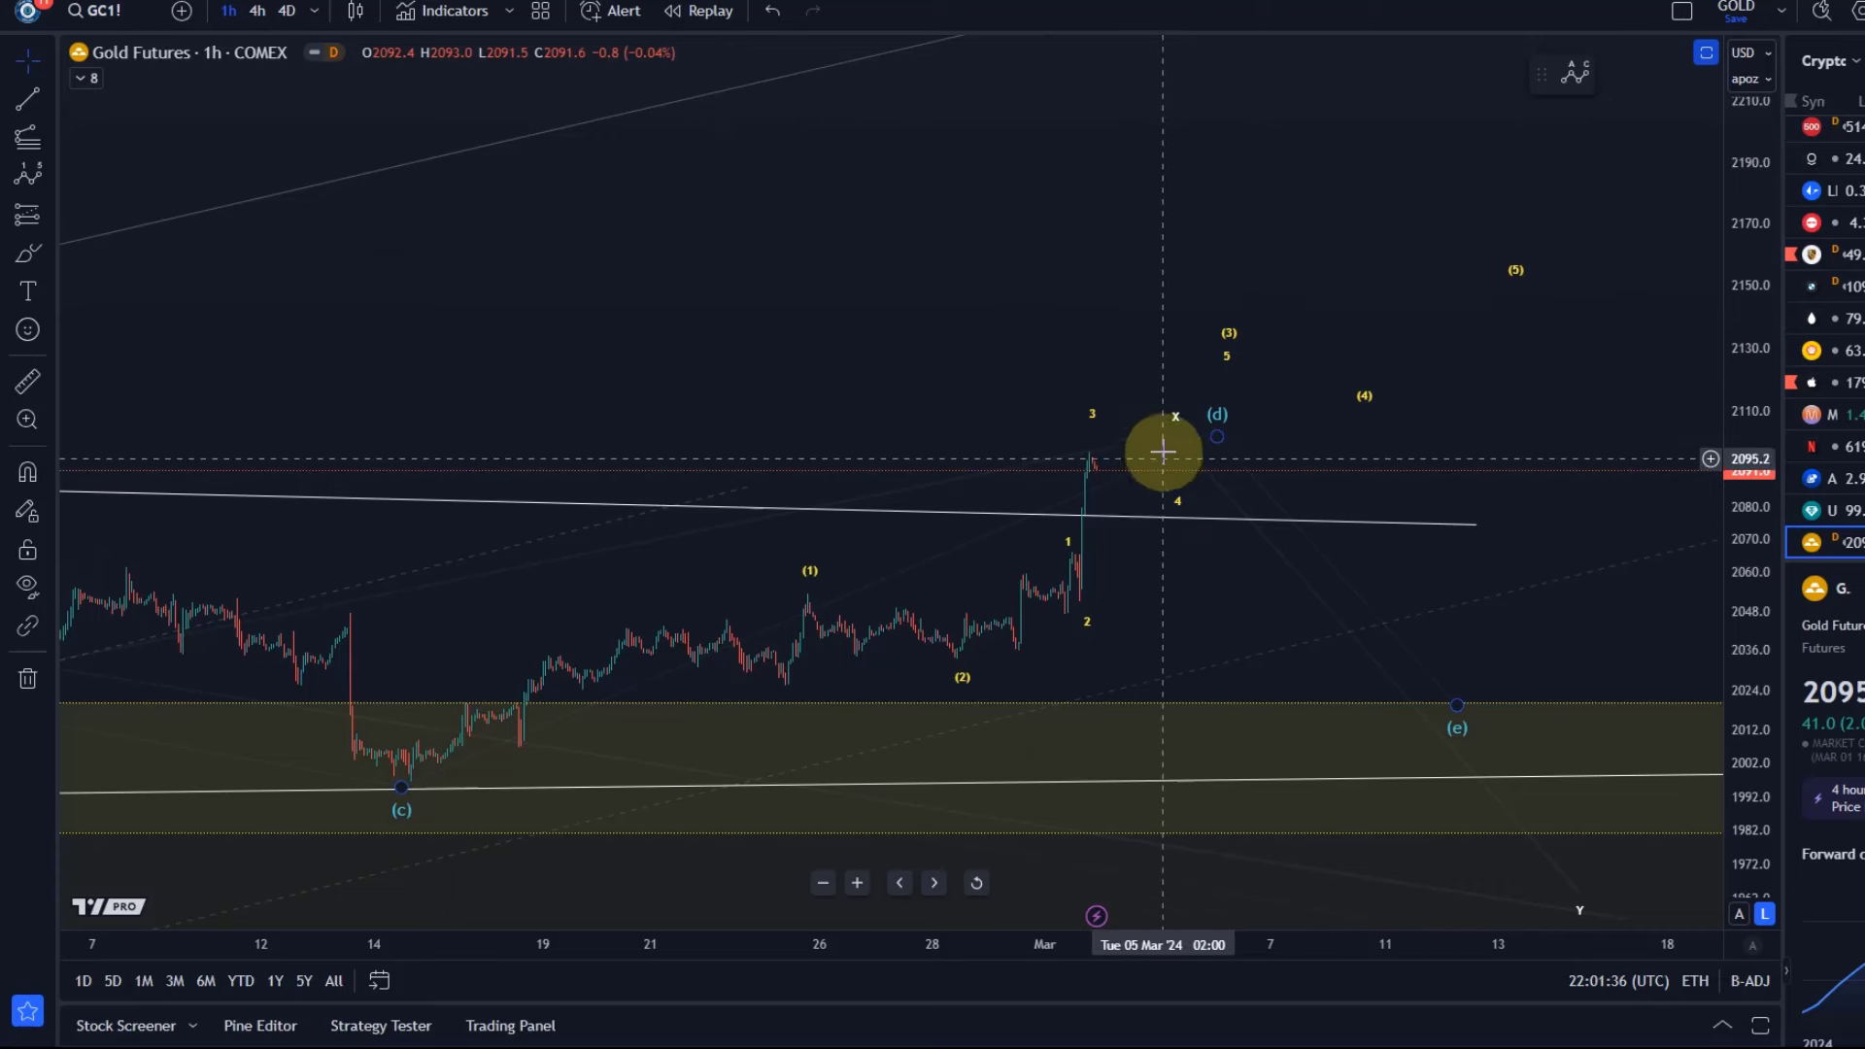
scroll(1341, 432, "down", 2)
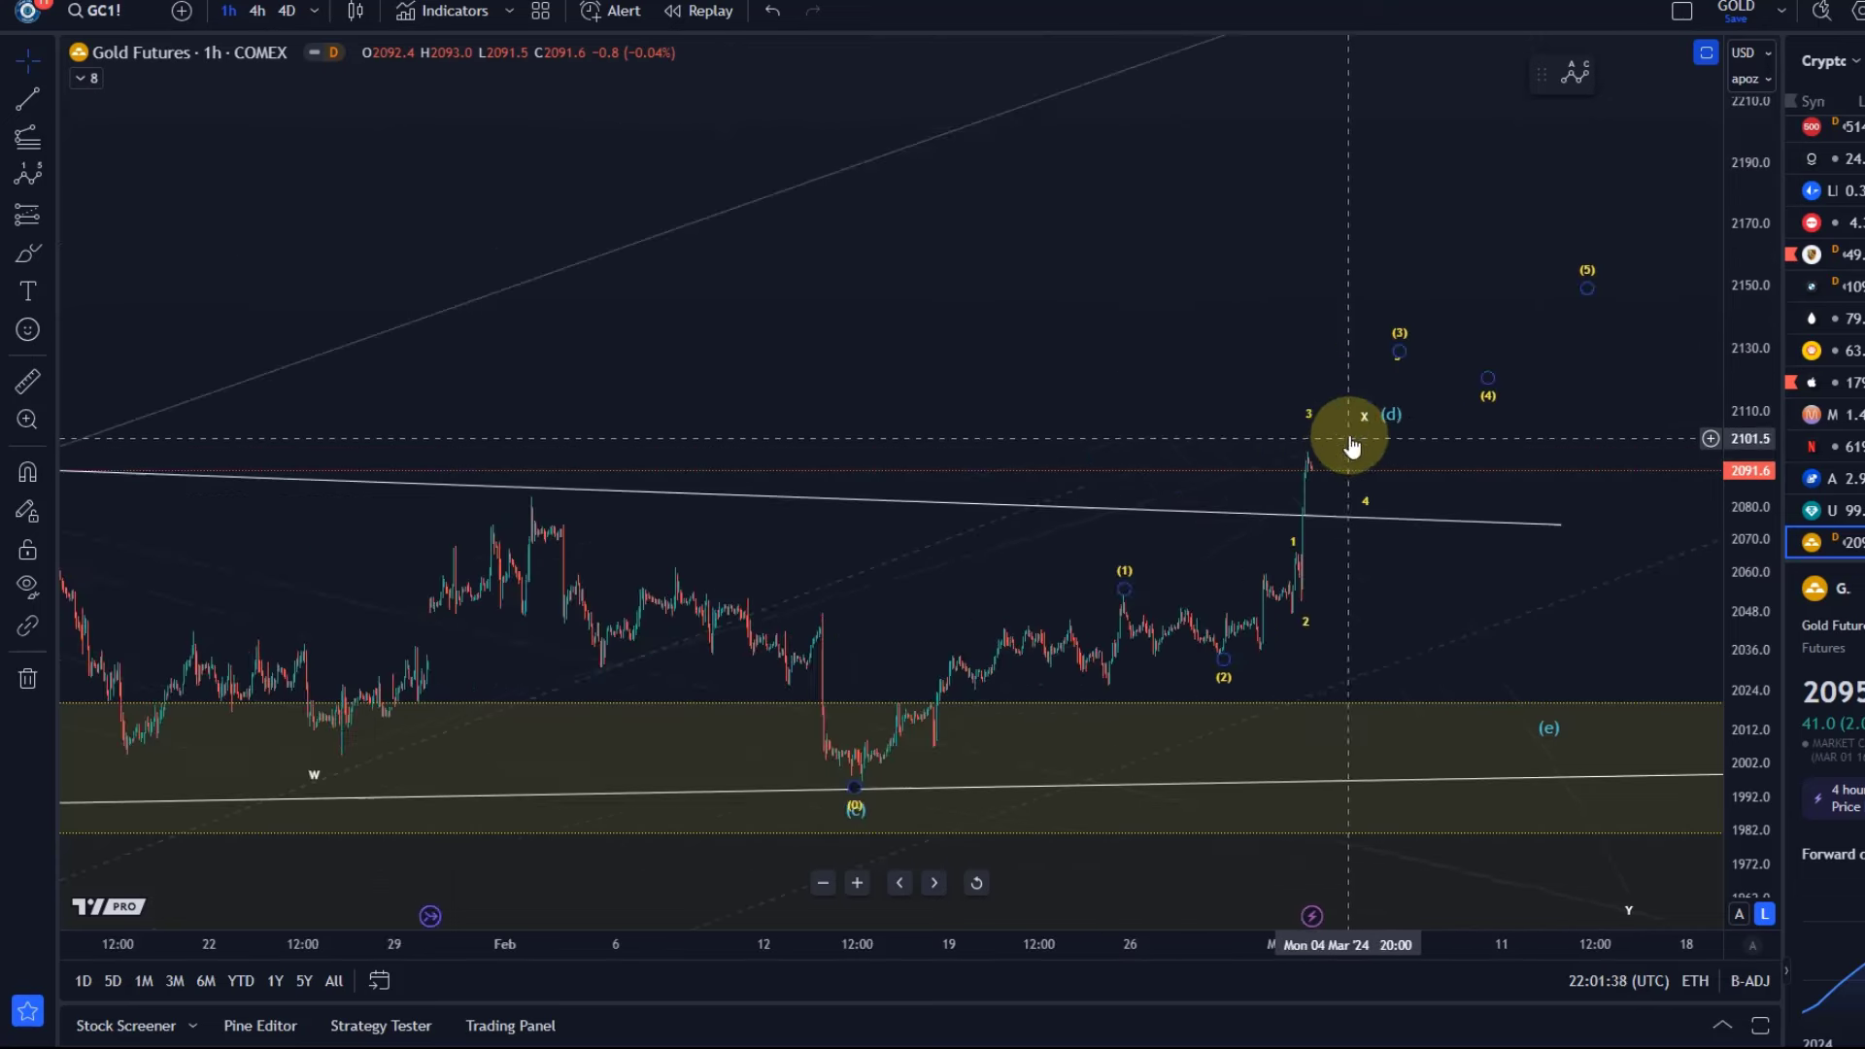
left_click_drag(1079, 223, 821, 162)
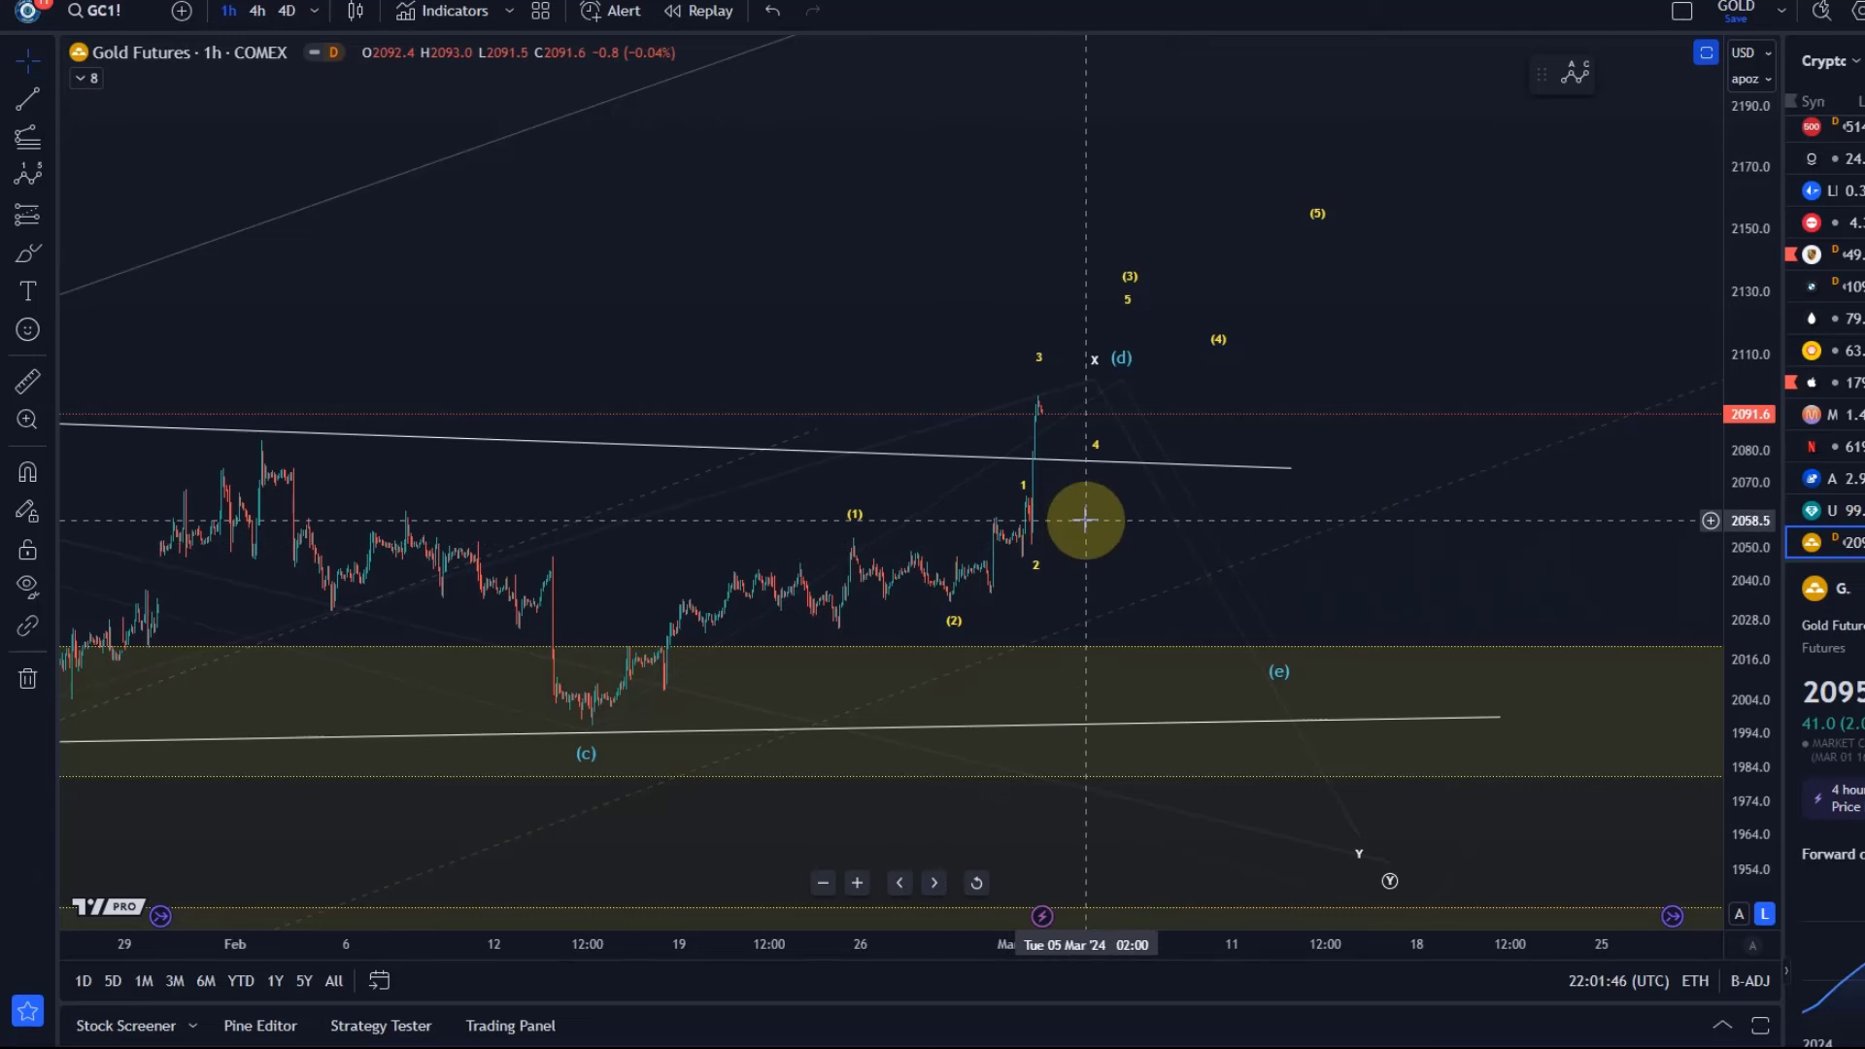
scroll(1089, 549, "up", 3)
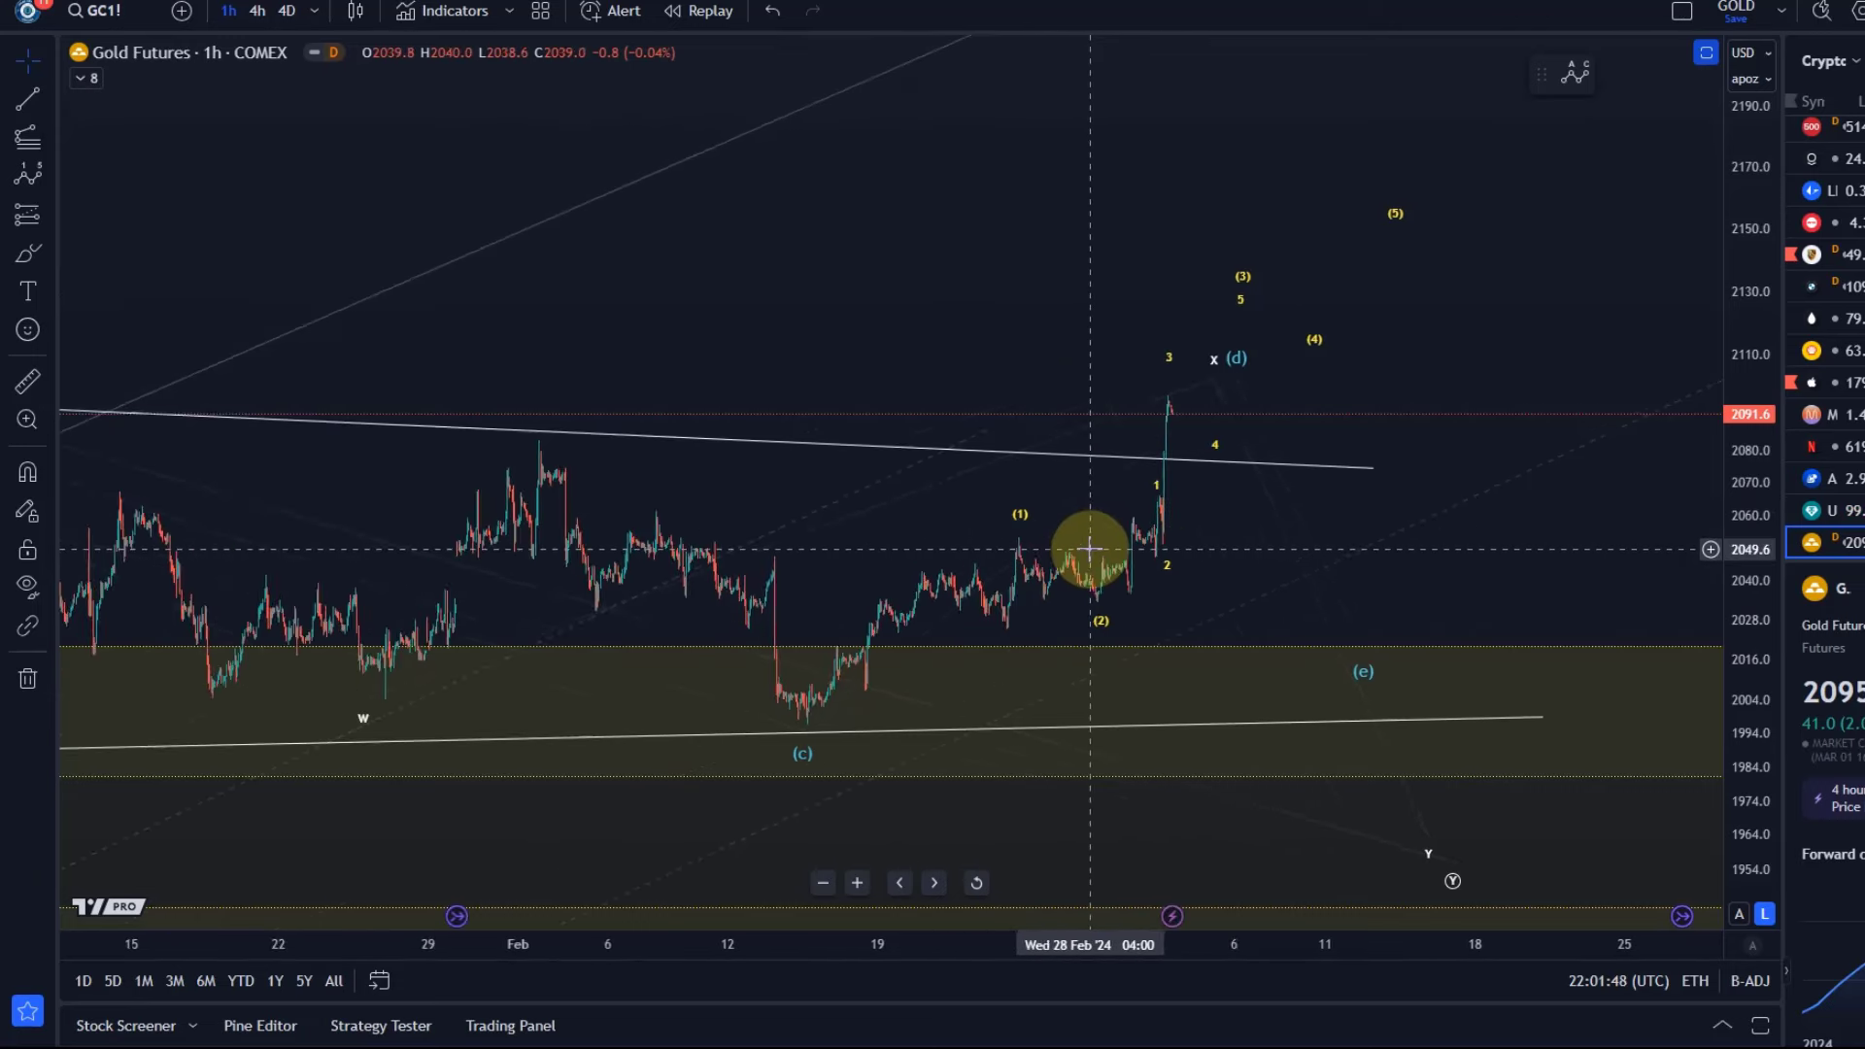
scroll(940, 408, "up", 2)
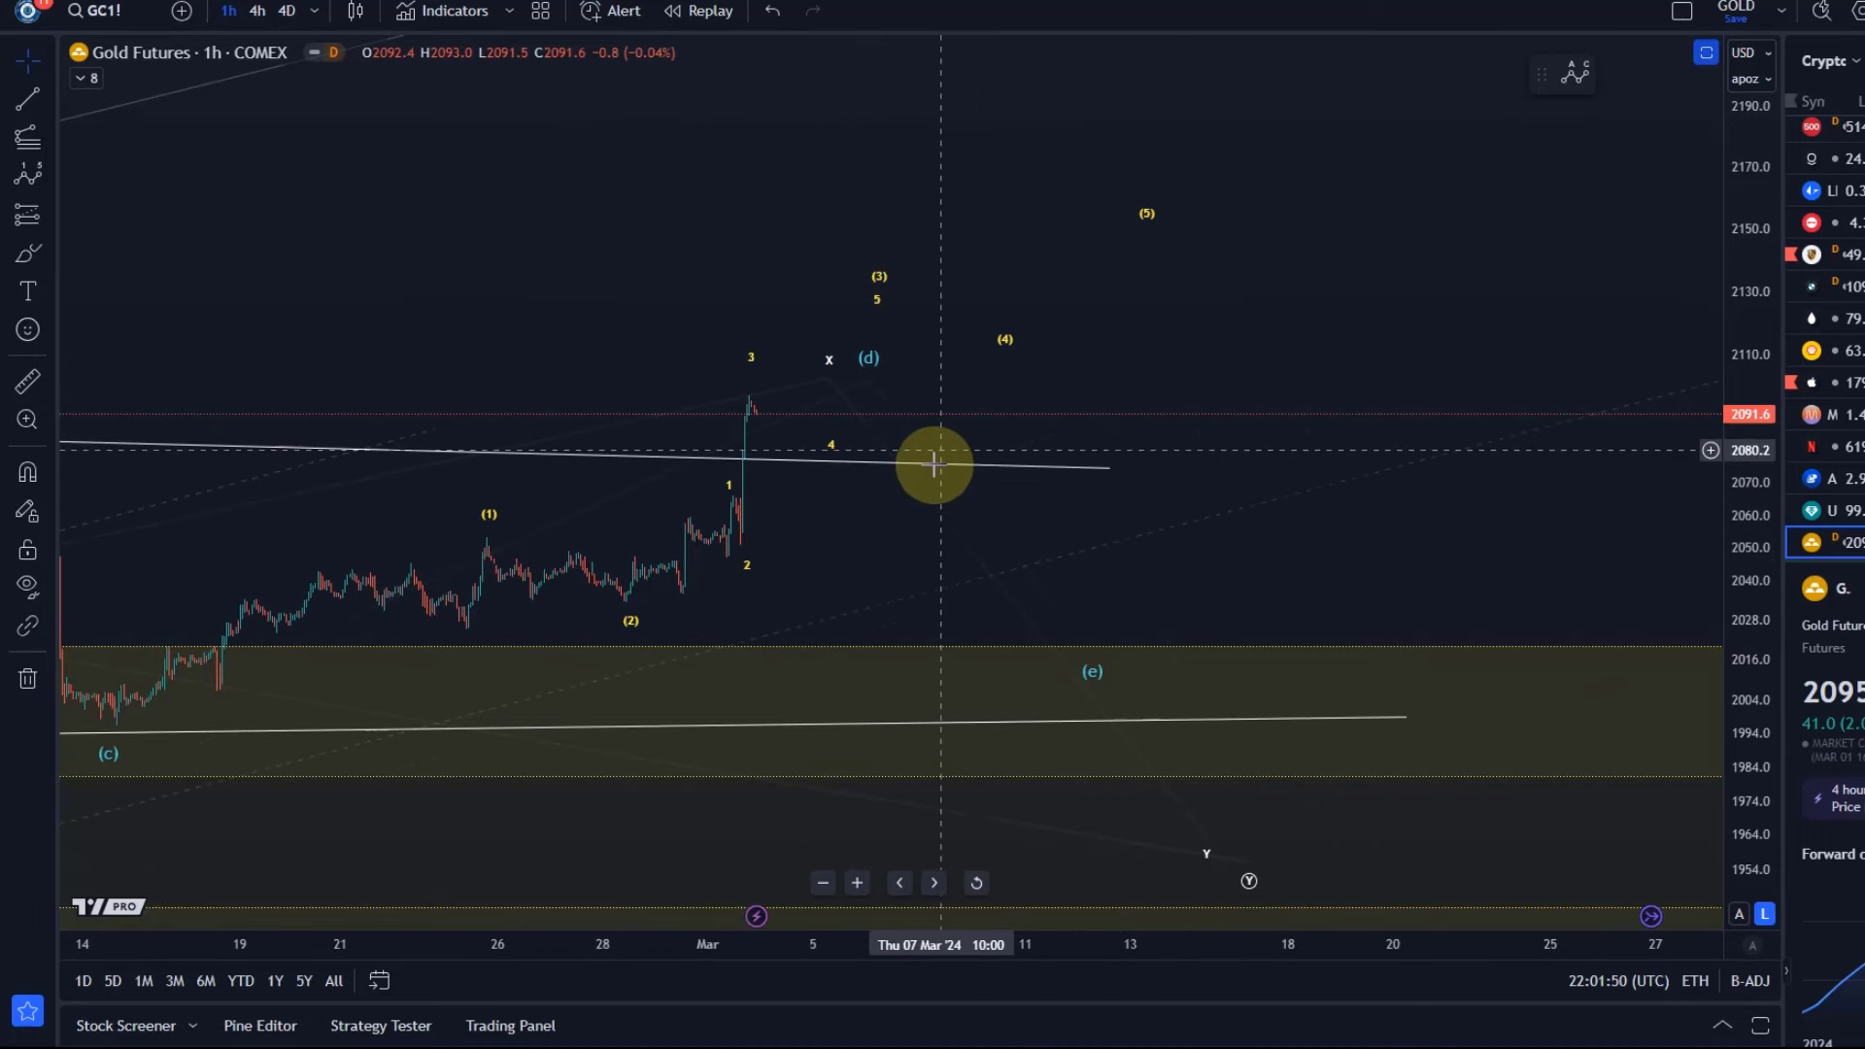
left_click(837, 446)
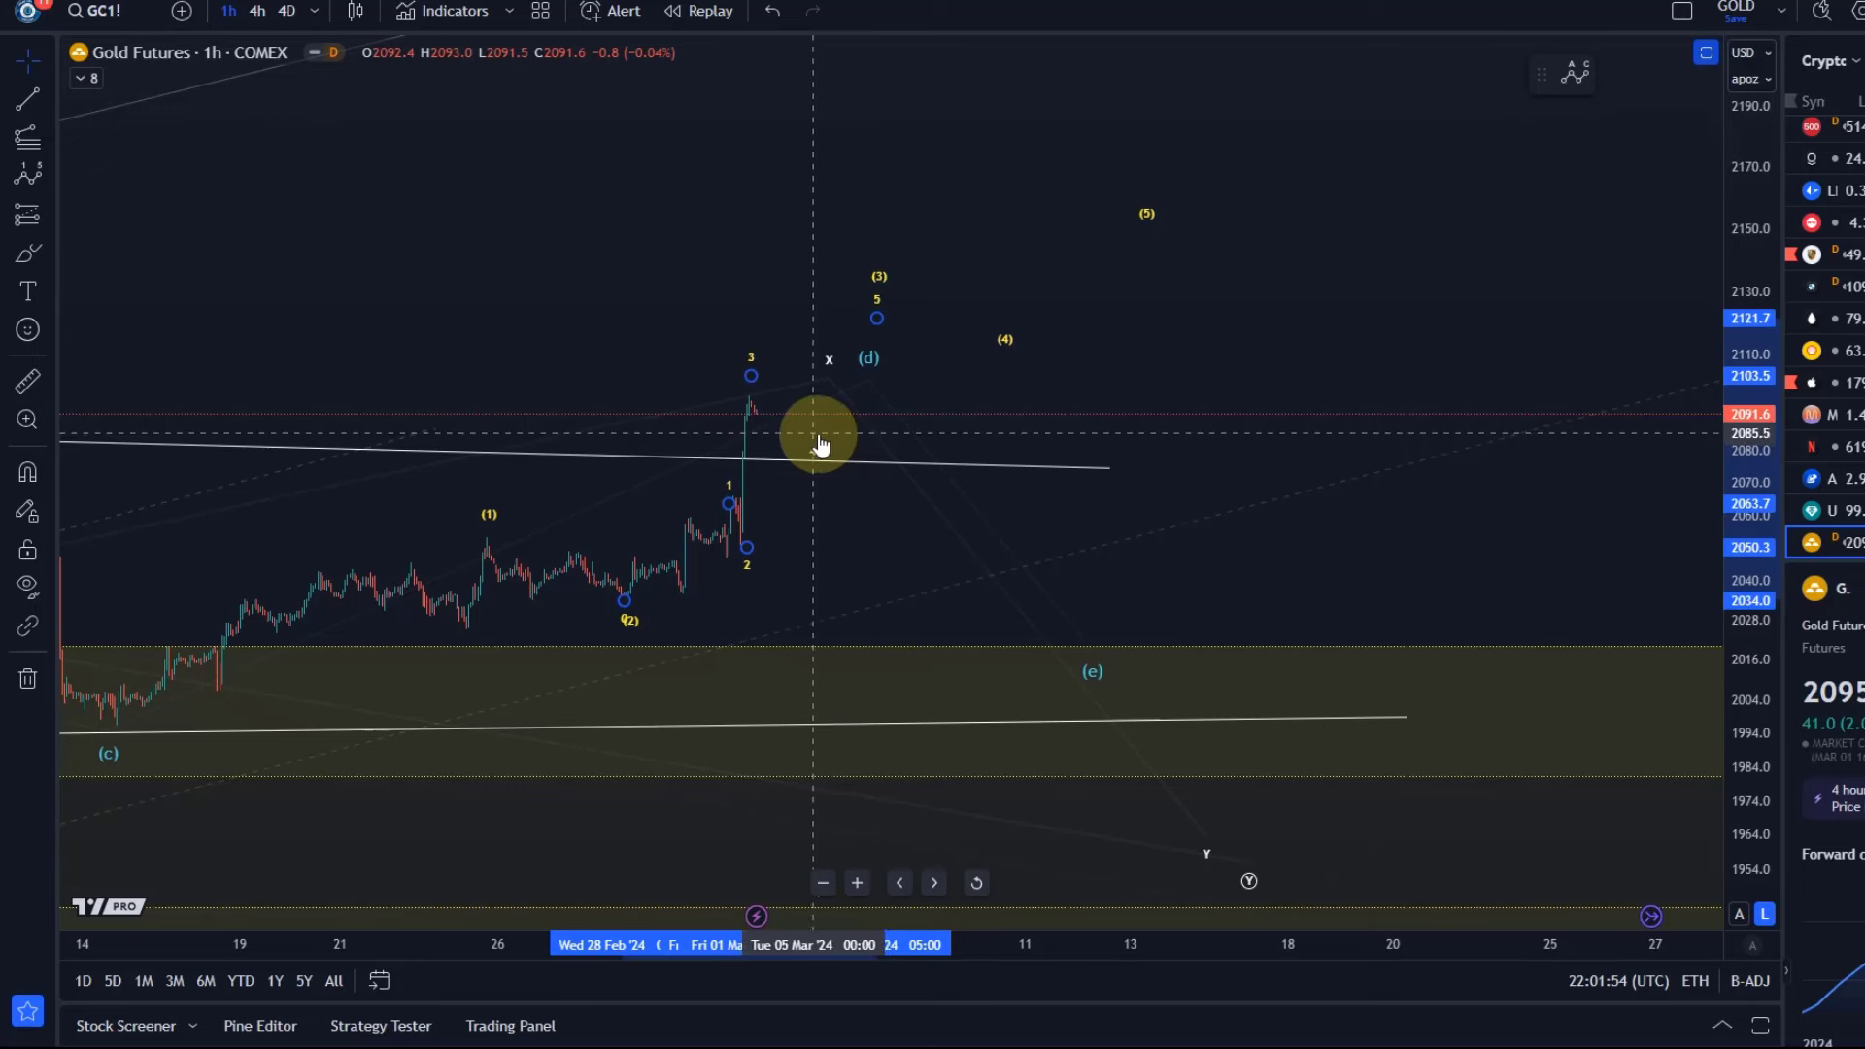
left_click_drag(808, 433, 806, 432)
Step: Check wave 4 support with a Fibonacci retracement from about 2051.3 to 2097.5 using a saved template, and delete it
left_click(44, 142)
left_click(78, 165)
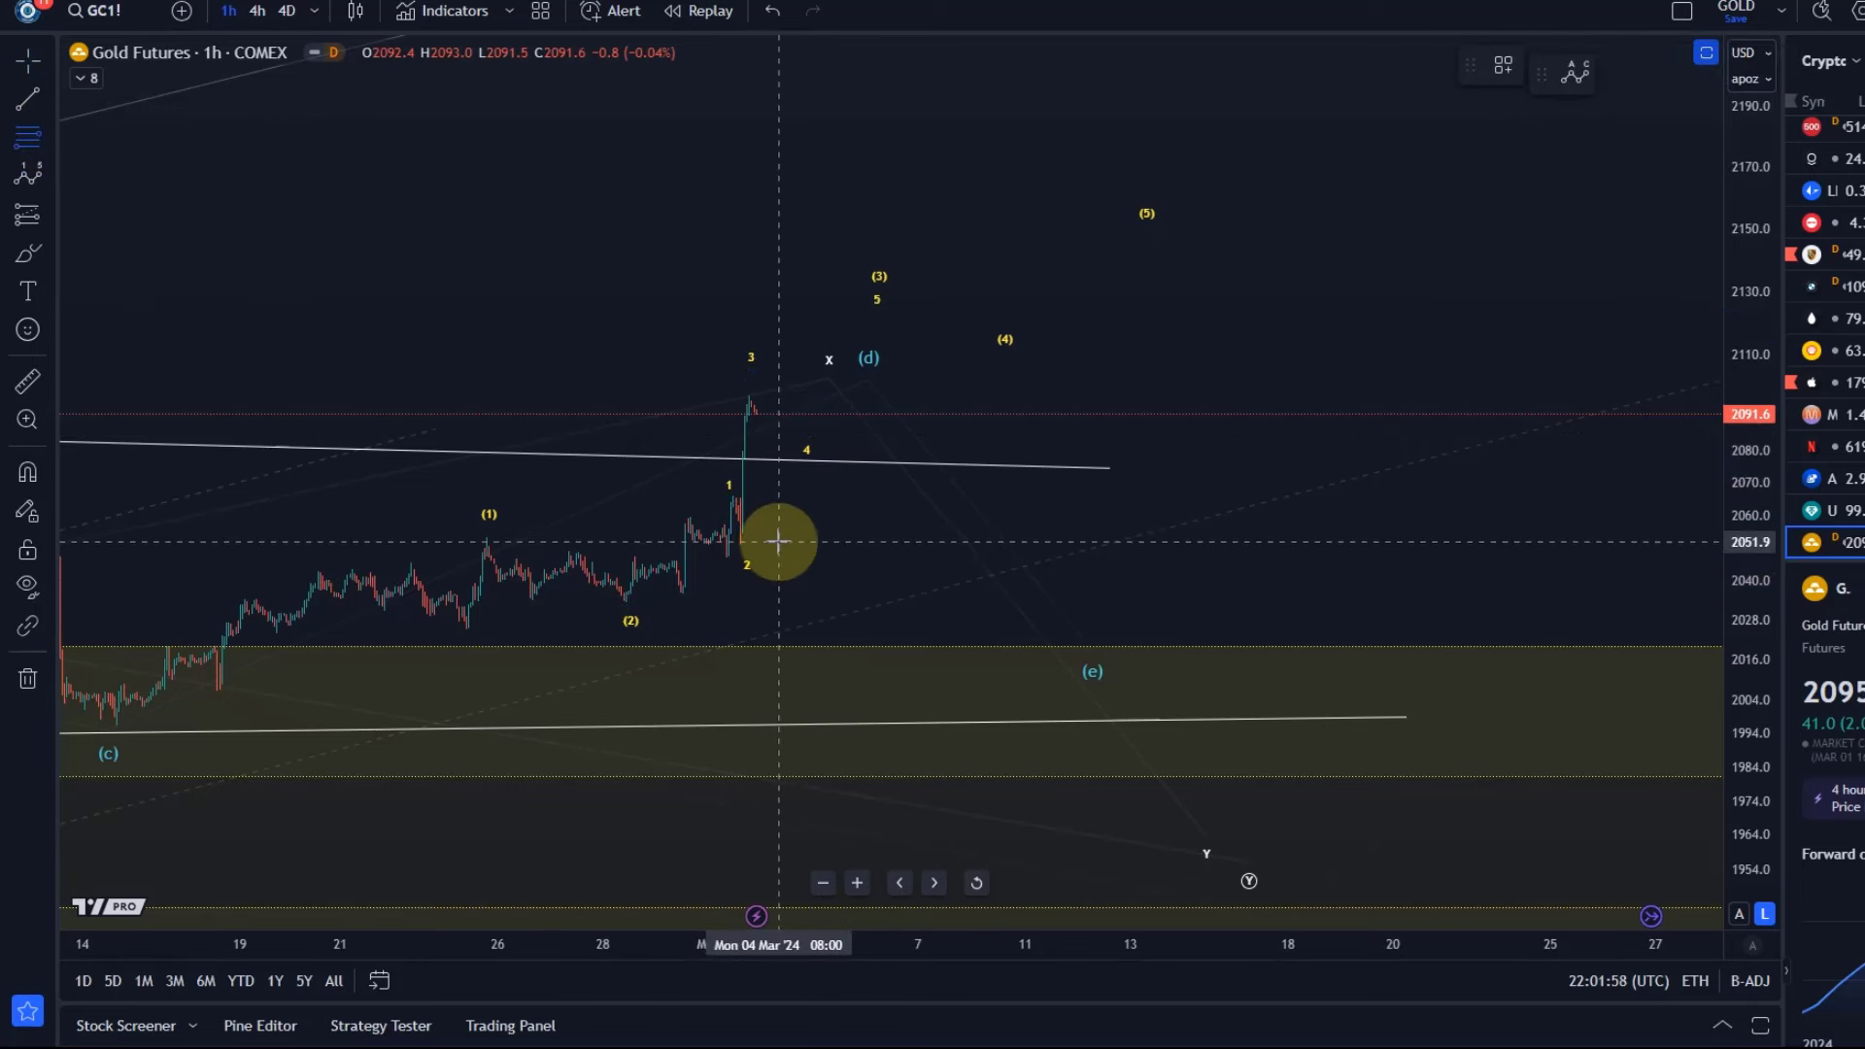
left_click_drag(783, 543, 825, 393)
left_click(1504, 64)
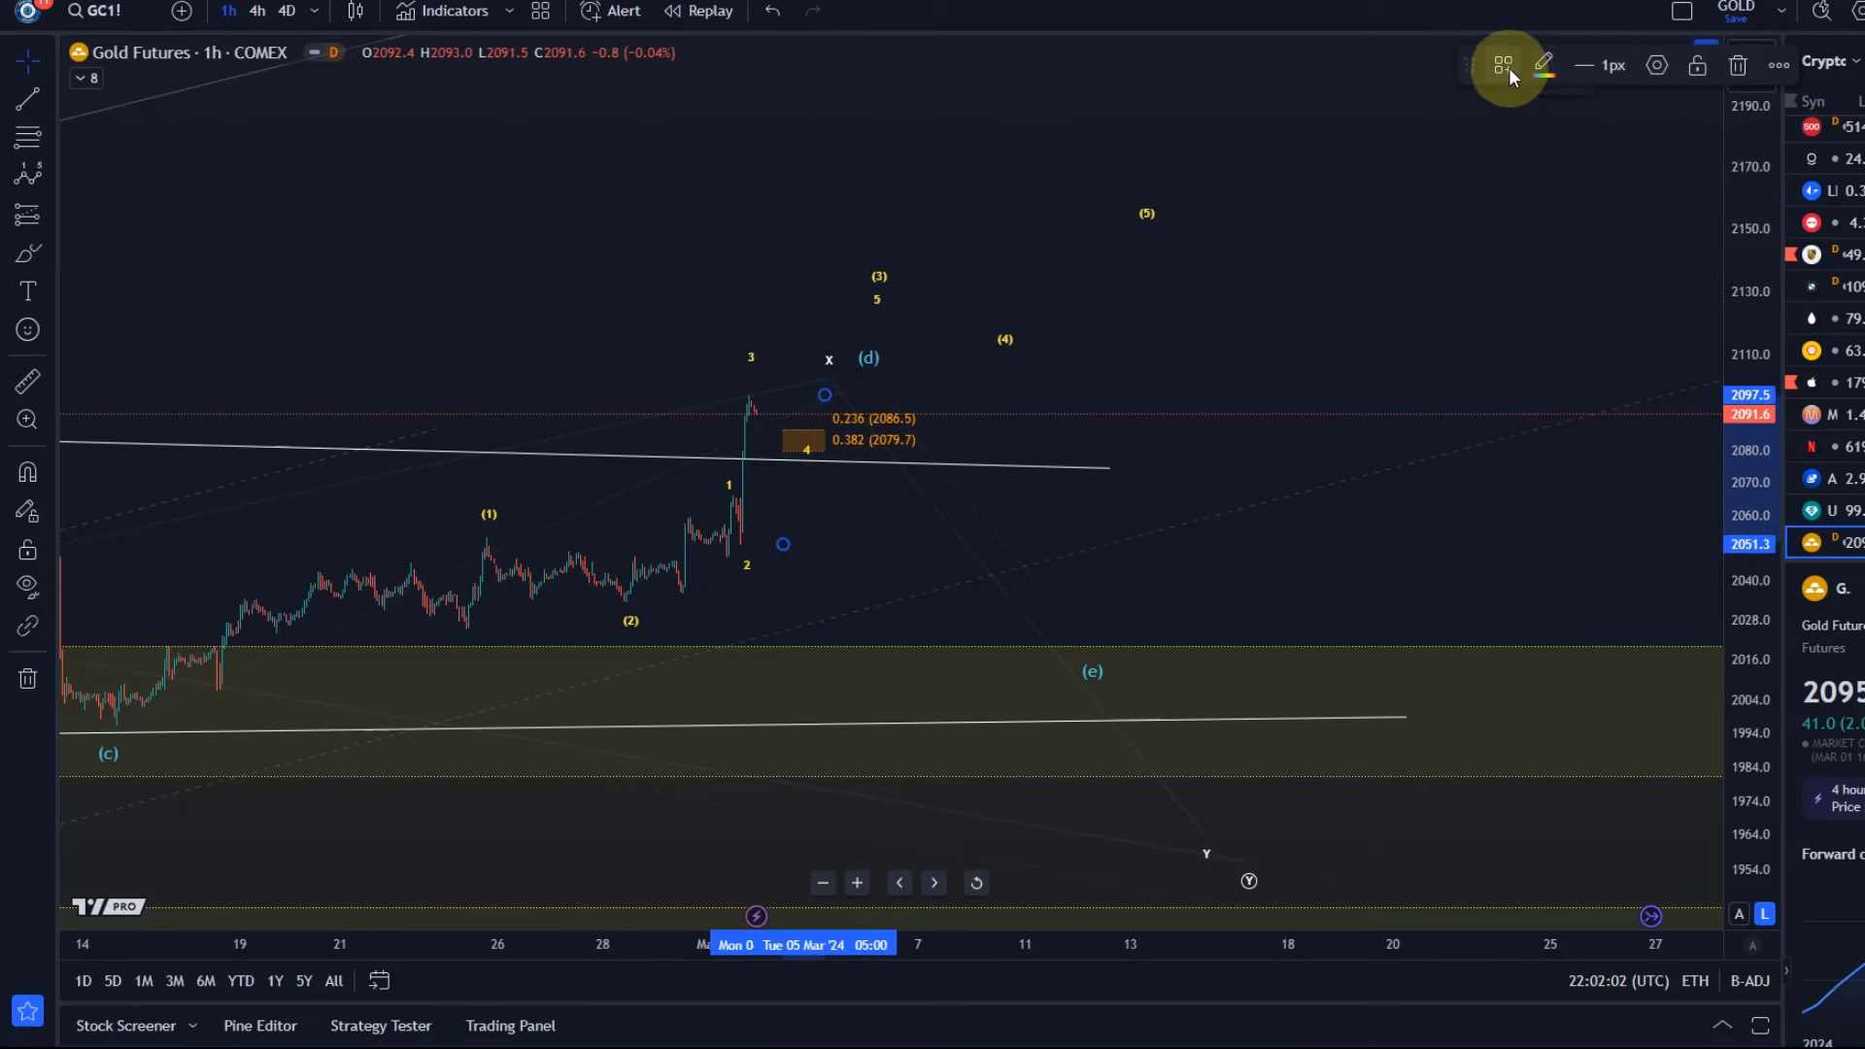
left_click(1594, 534)
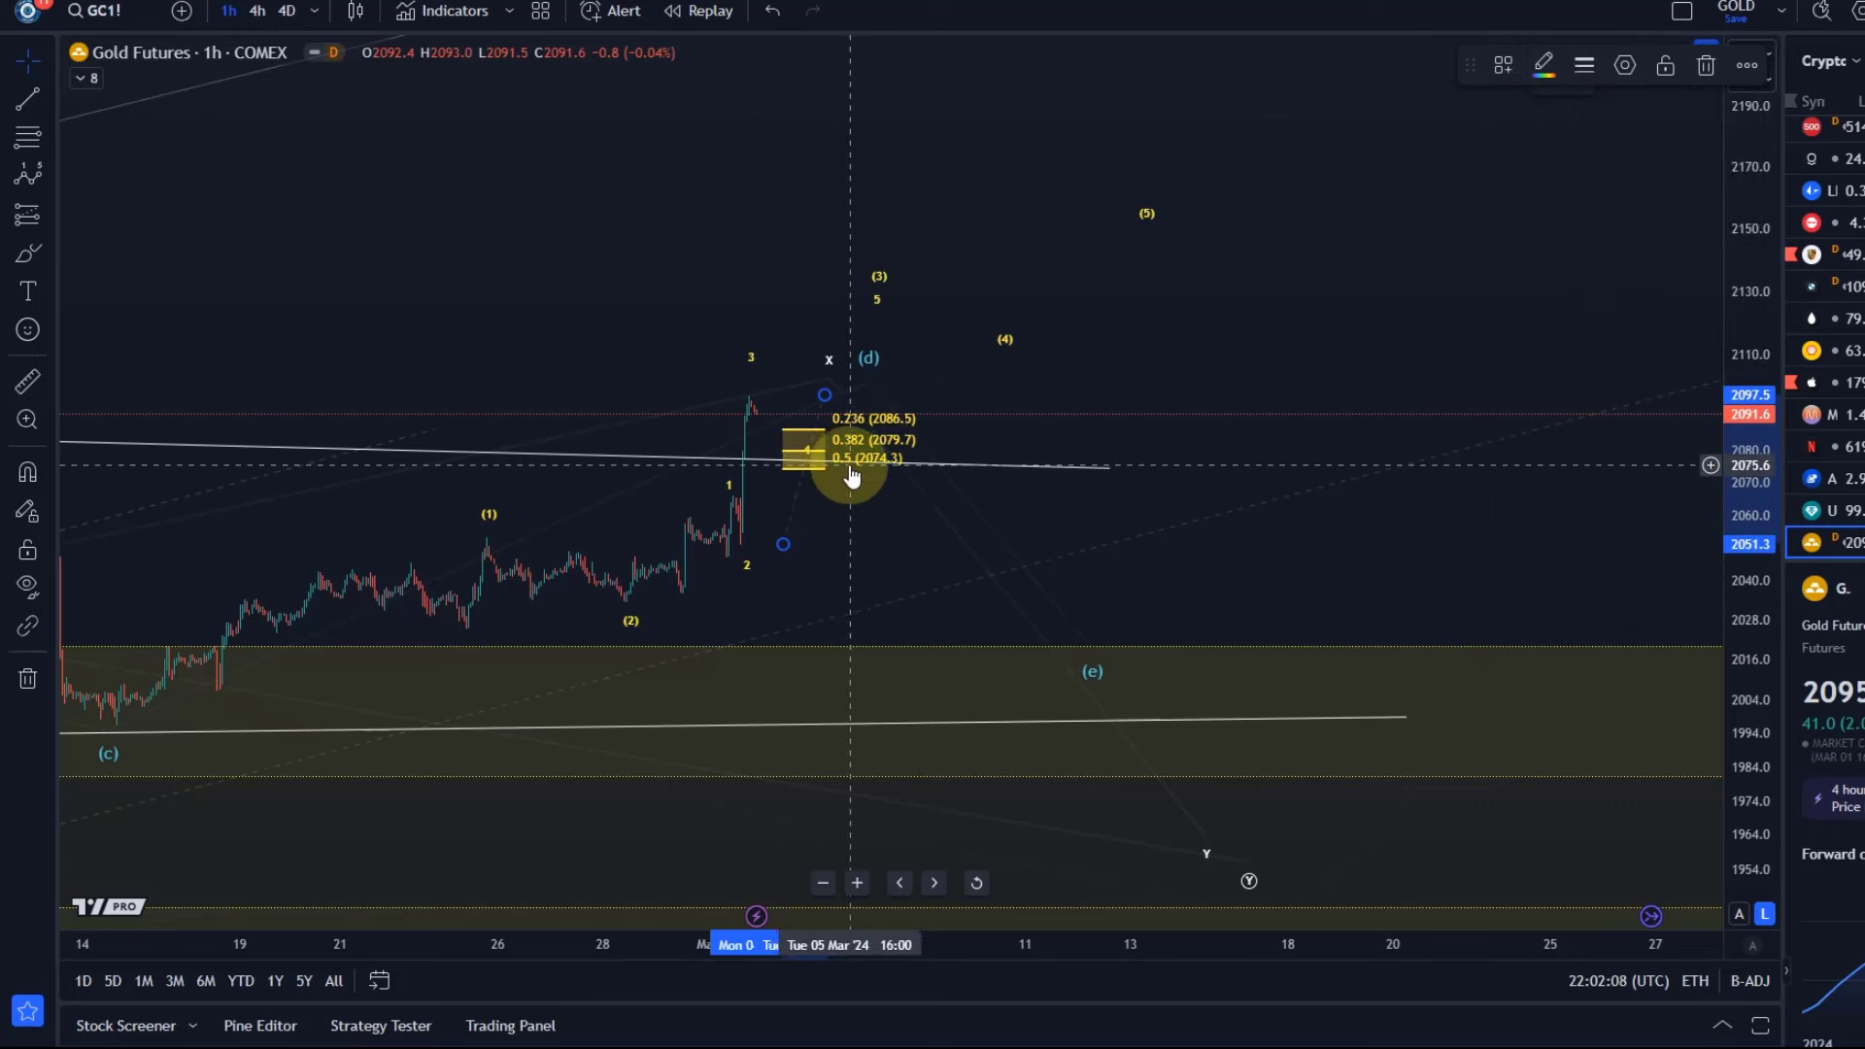
key("Delete")
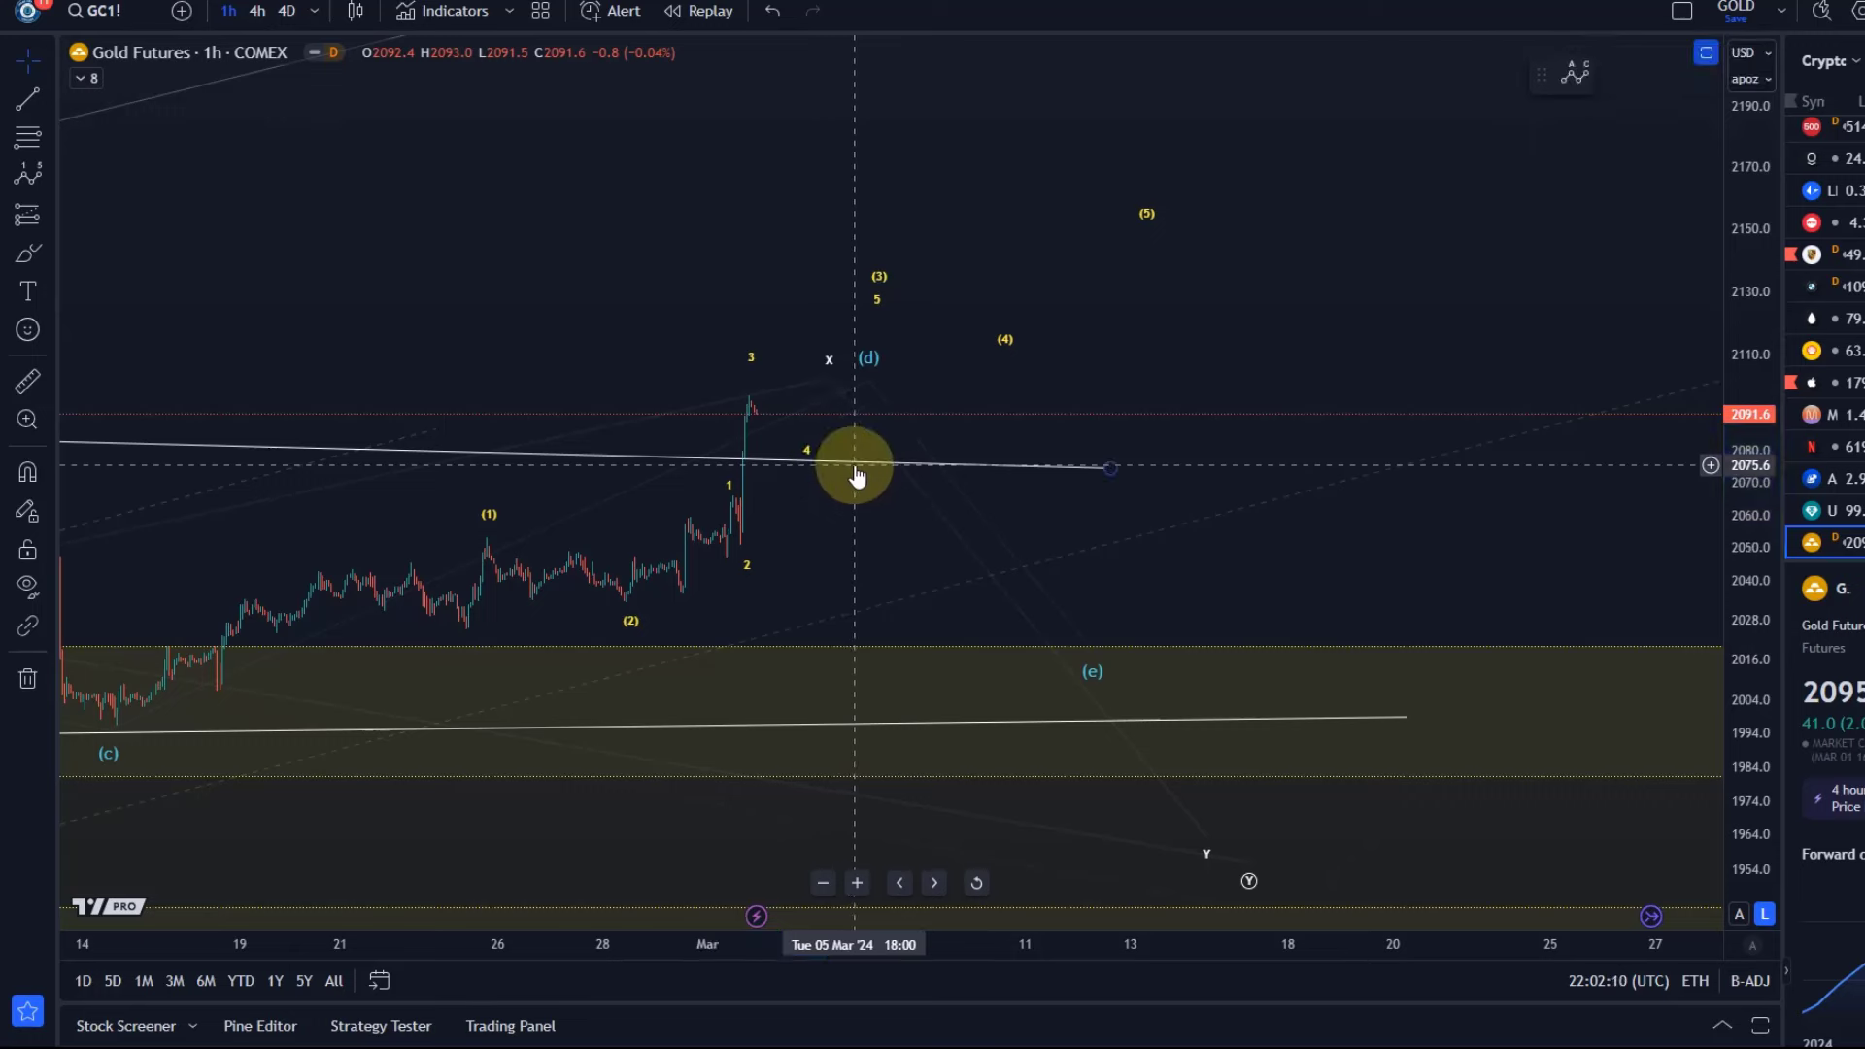